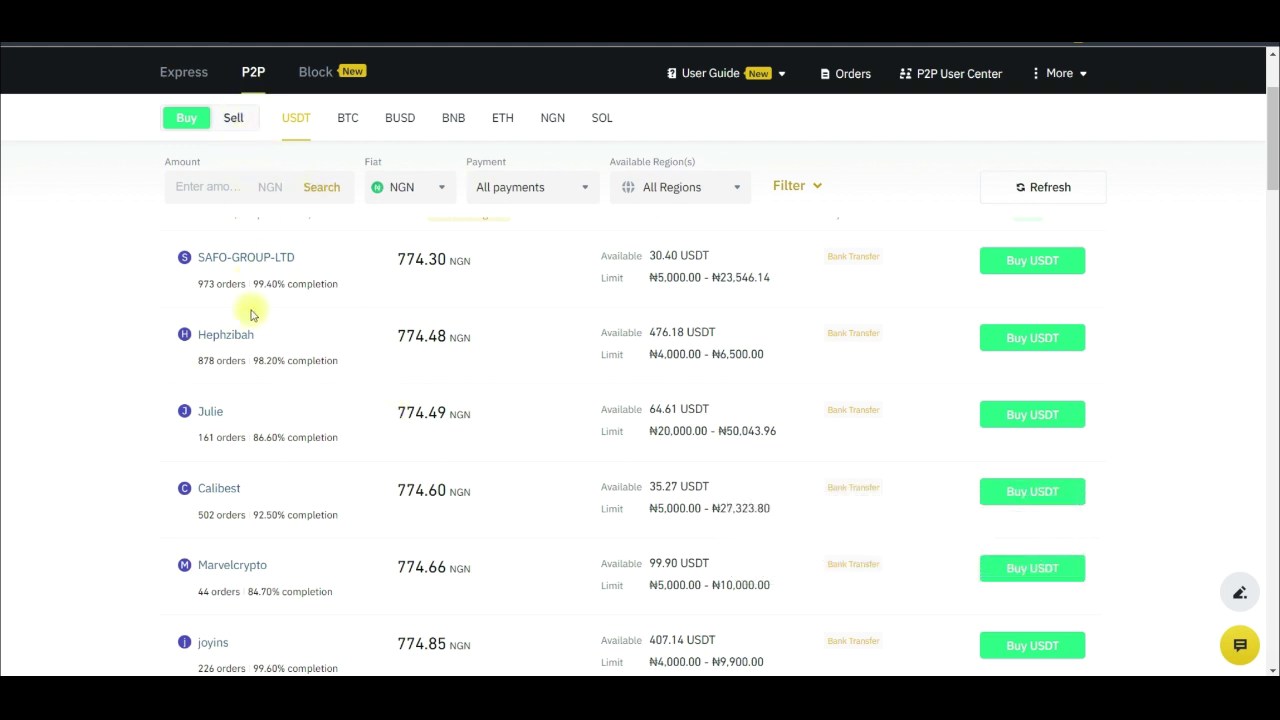
scroll(251, 315, "up", 2)
mouse_move(209, 70)
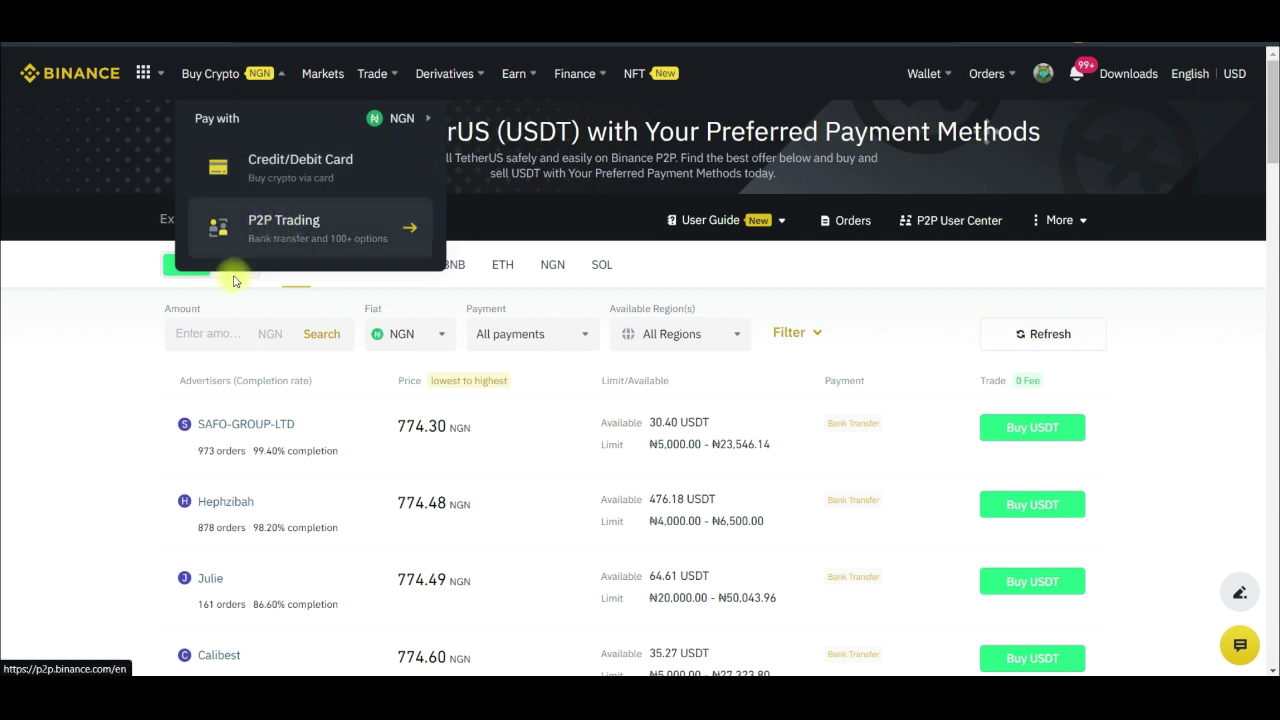
scroll(123, 392, "down", 2)
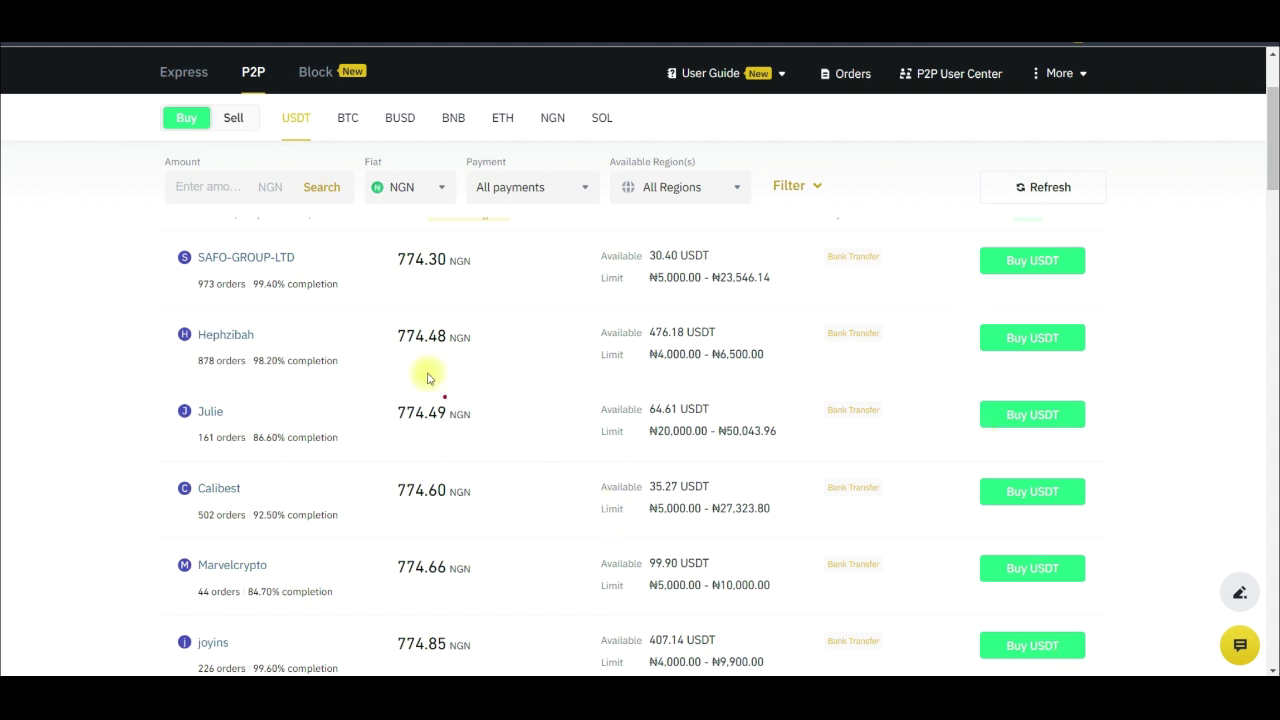
mouse_move(408, 281)
left_mouse_down()
mouse_move(511, 267)
mouse_move(423, 286)
mouse_move(466, 294)
left_mouse_up()
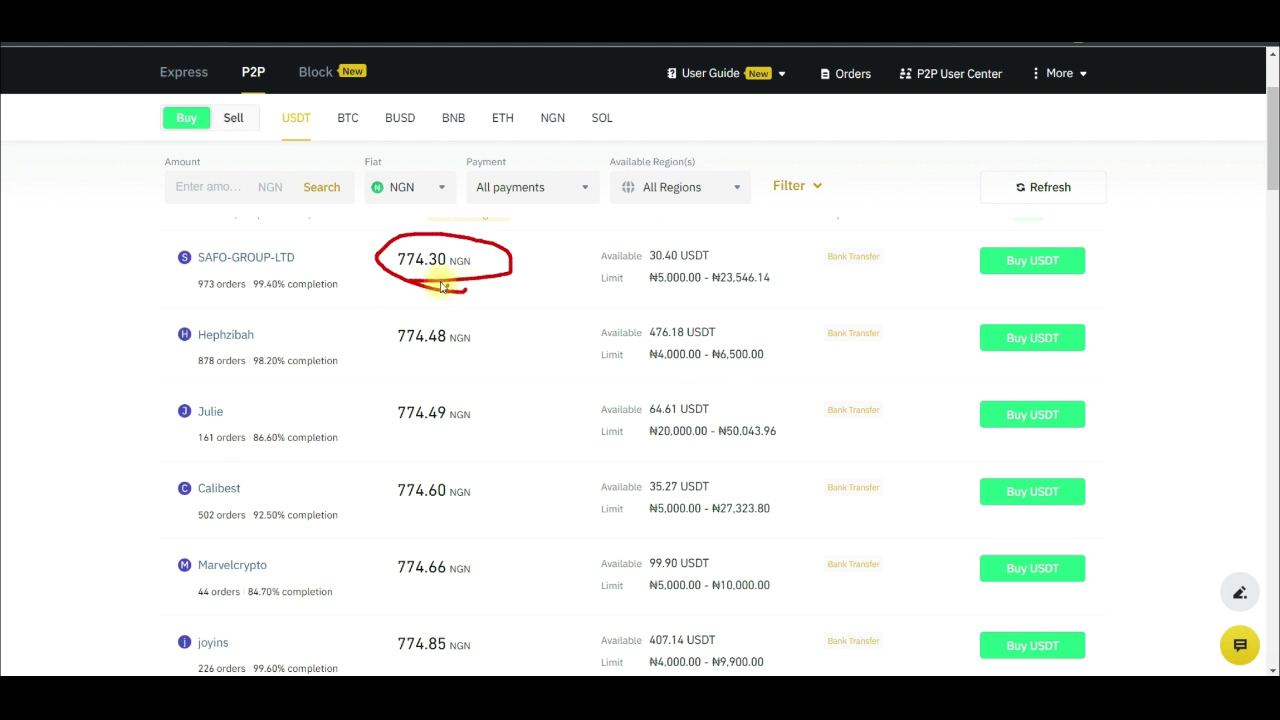
left_click(681, 287)
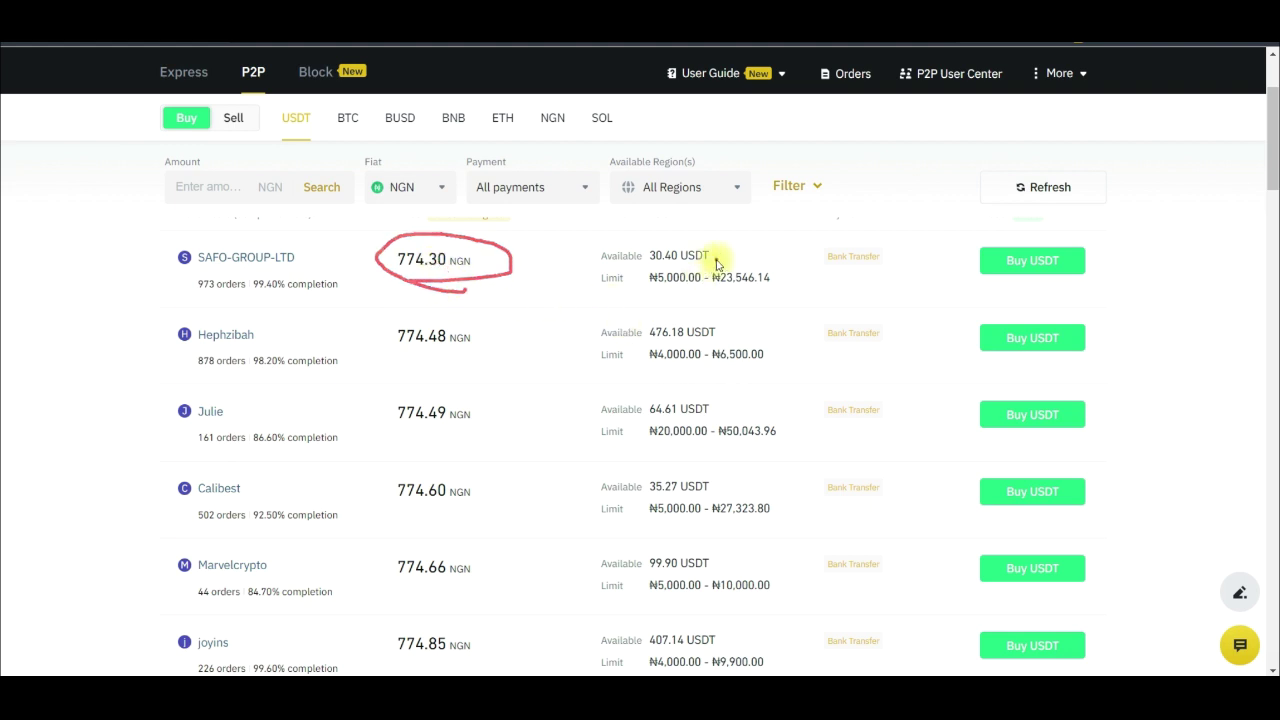
left_click_drag(714, 258, 751, 242)
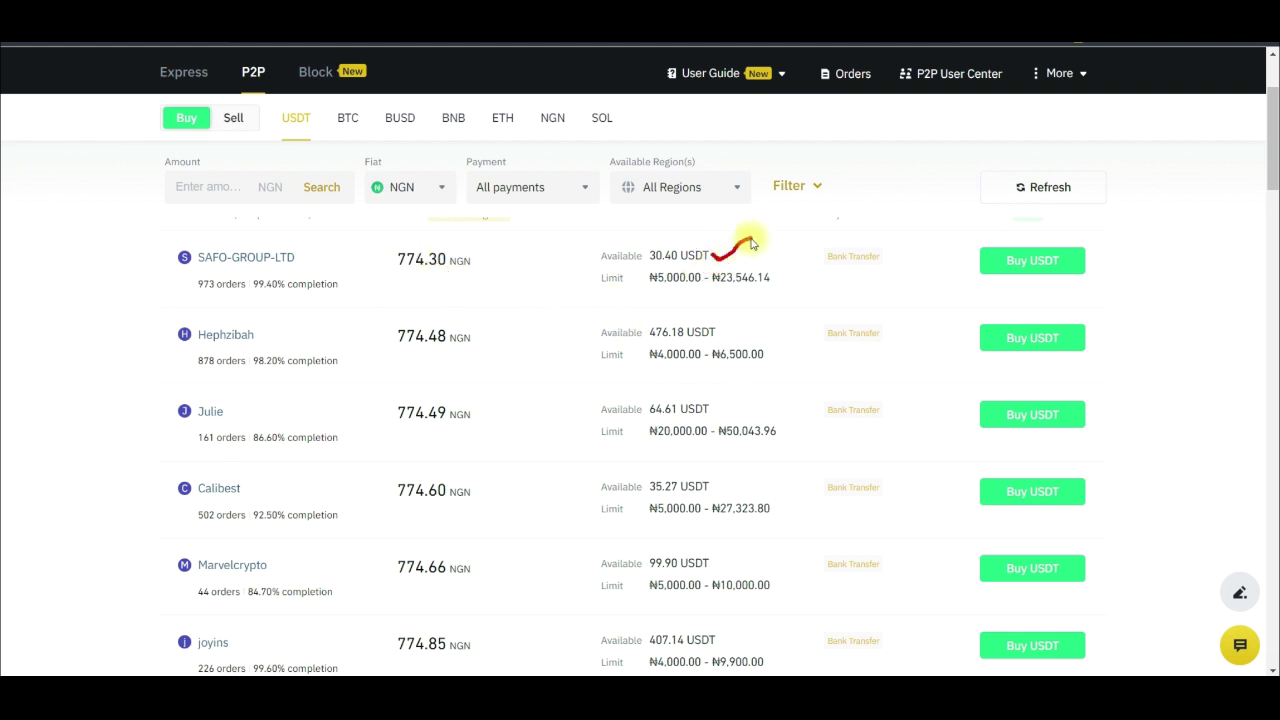
left_click(664, 292)
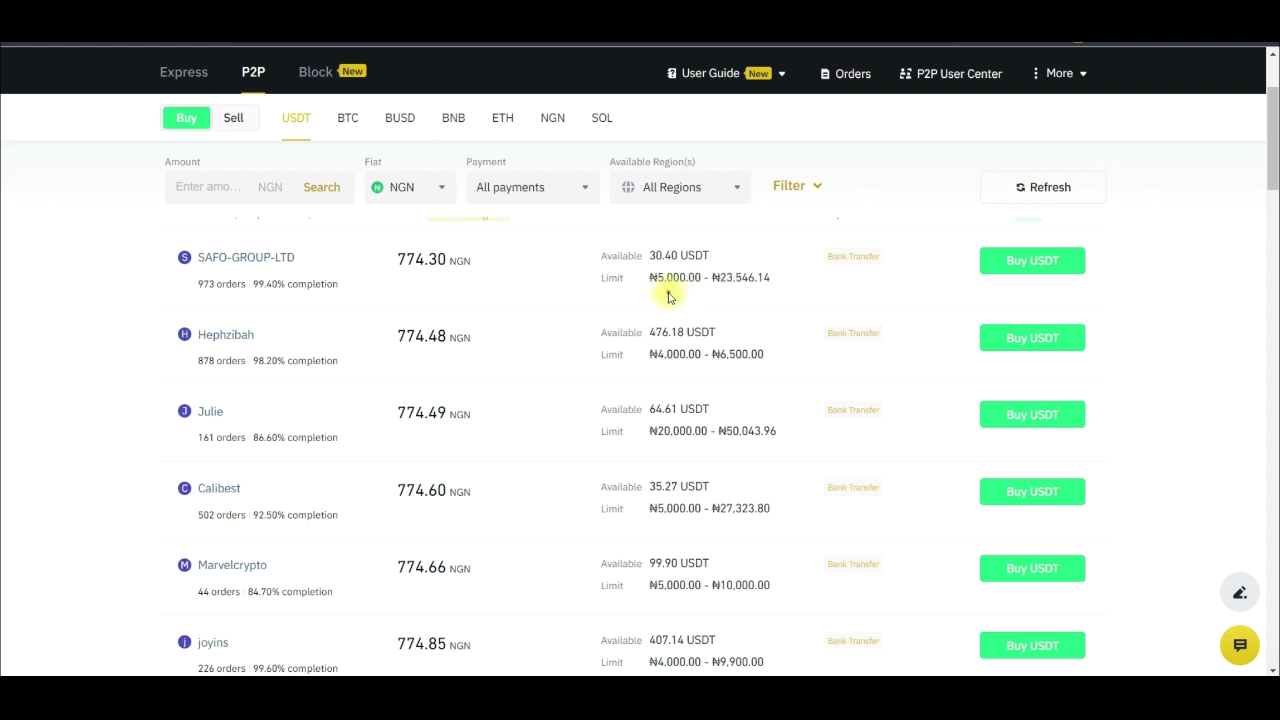
left_click_drag(658, 290, 781, 285)
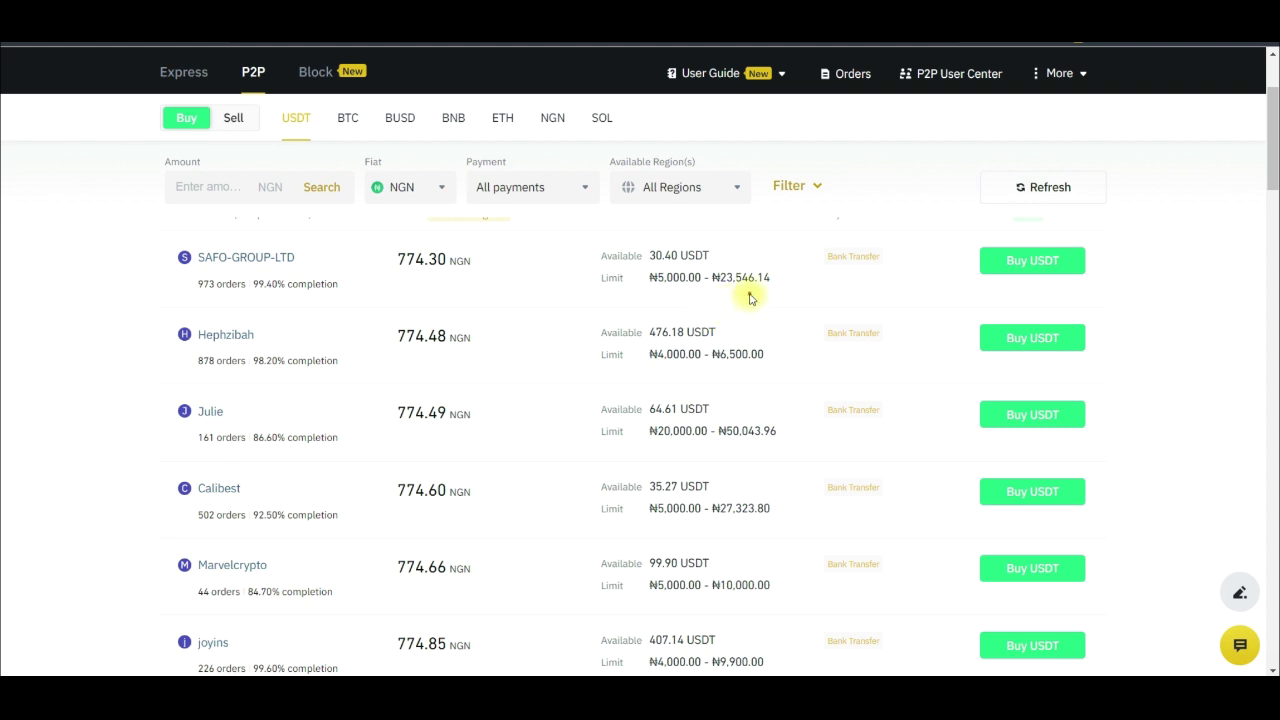
left_click_drag(748, 292, 788, 267)
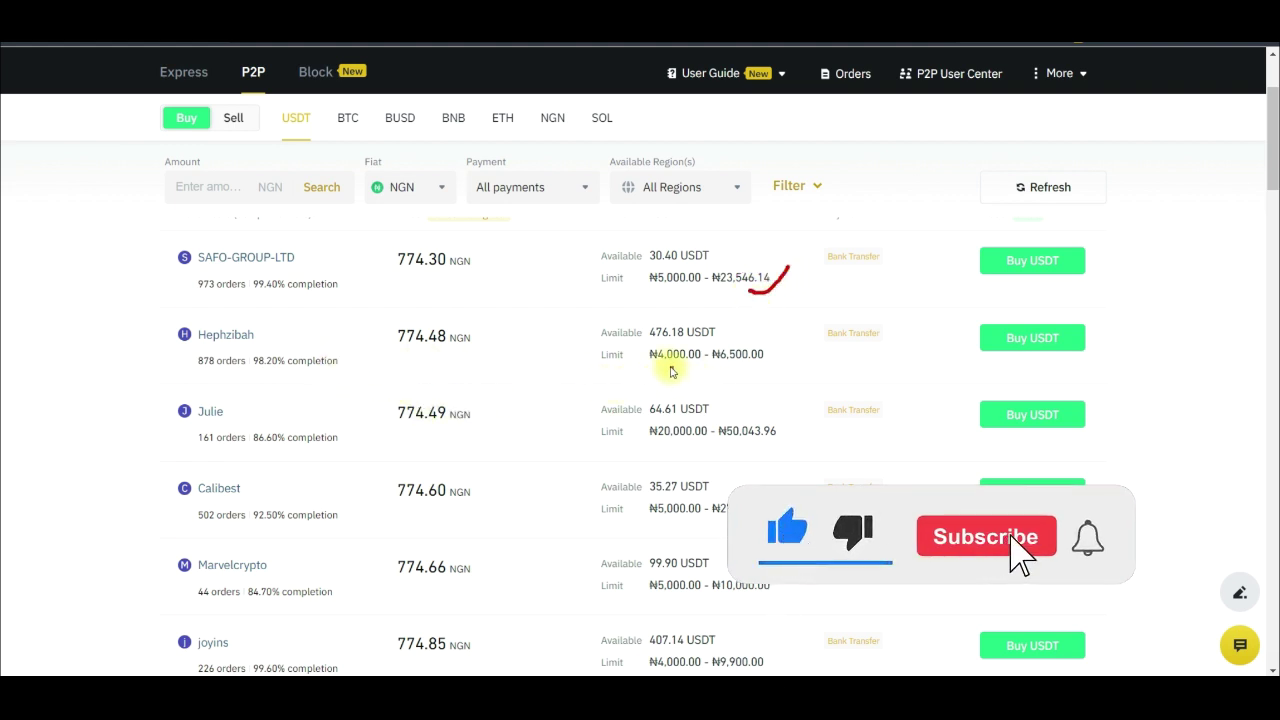
left_click_drag(662, 369, 767, 369)
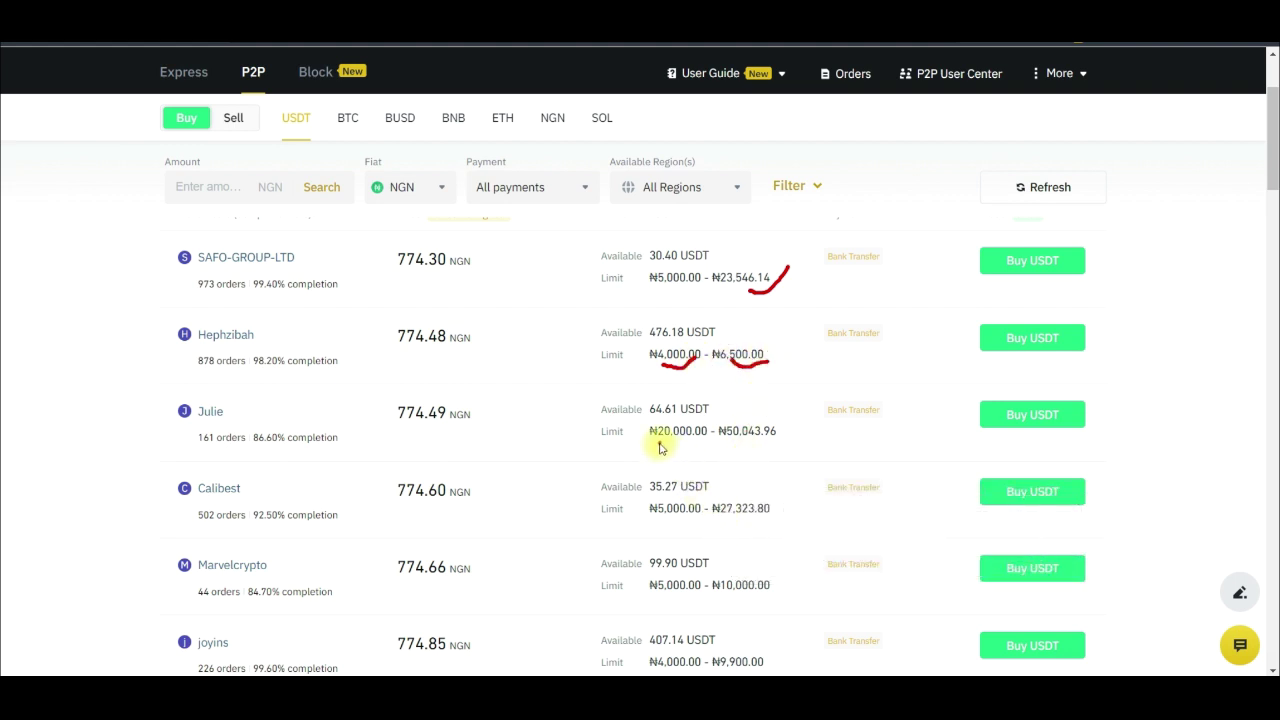
left_click_drag(668, 452, 687, 448)
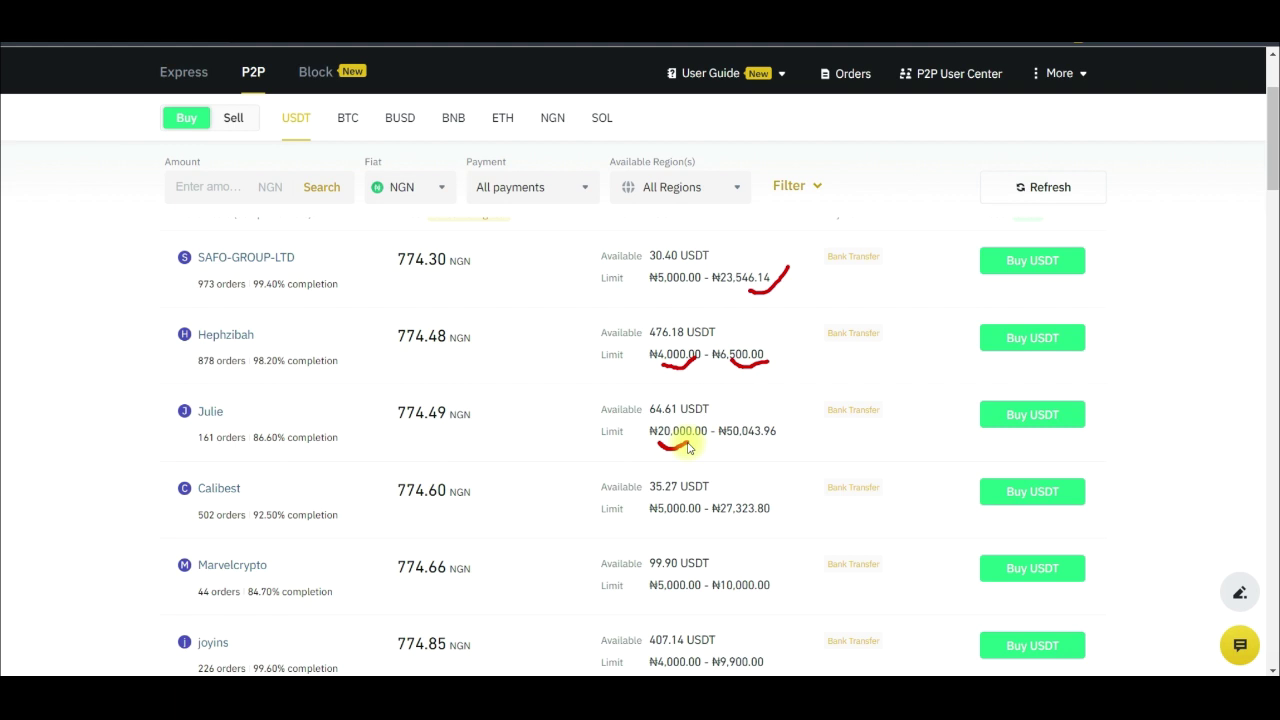
left_click_drag(737, 445, 759, 430)
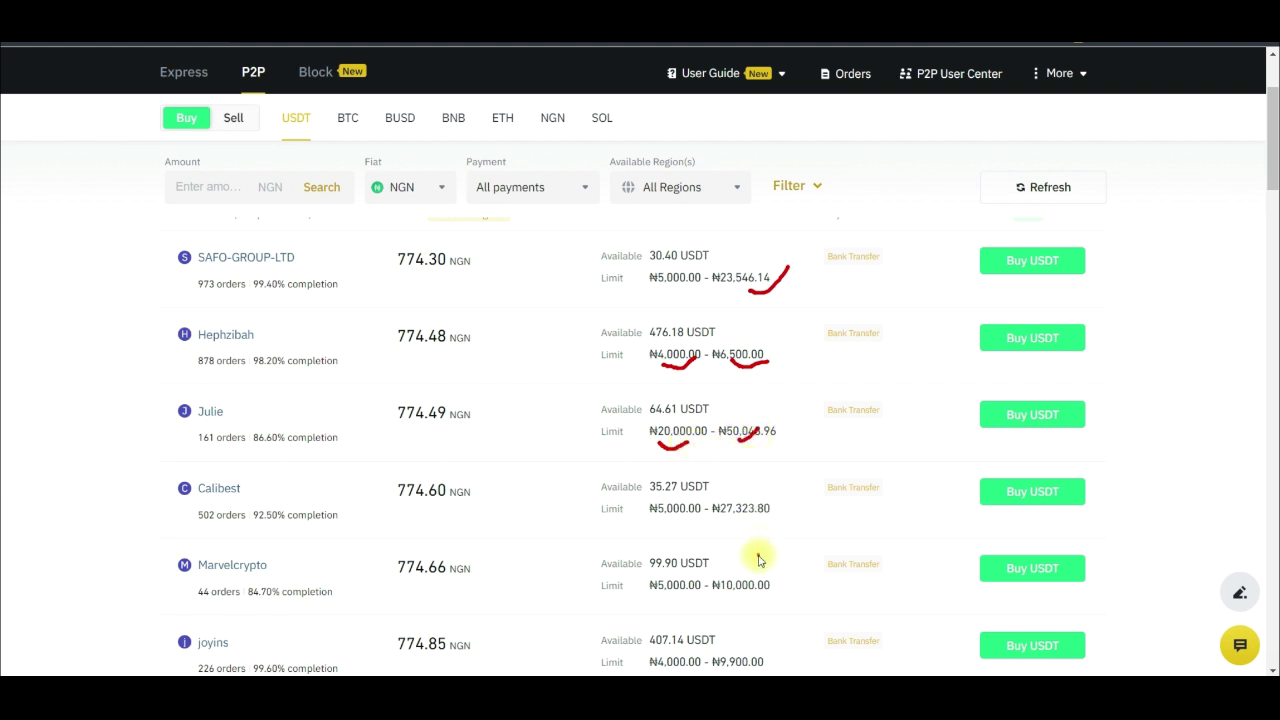
key("e")
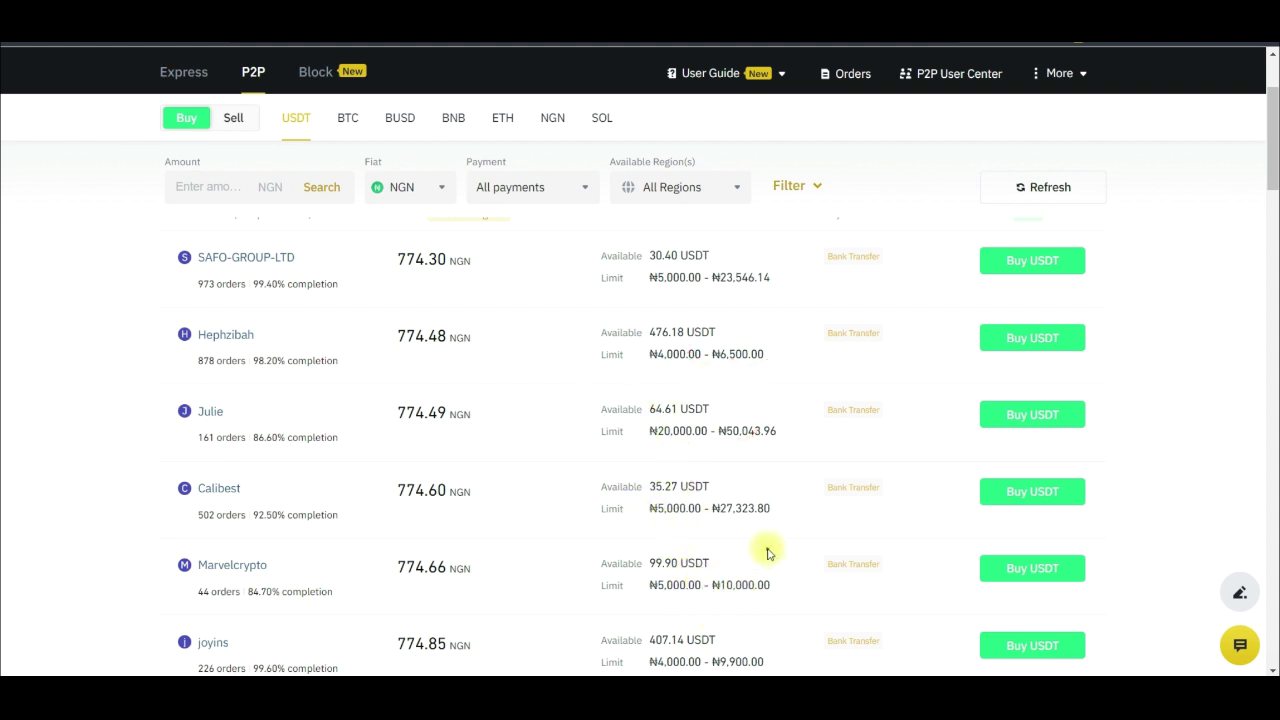
scroll(675, 505, "down", 2)
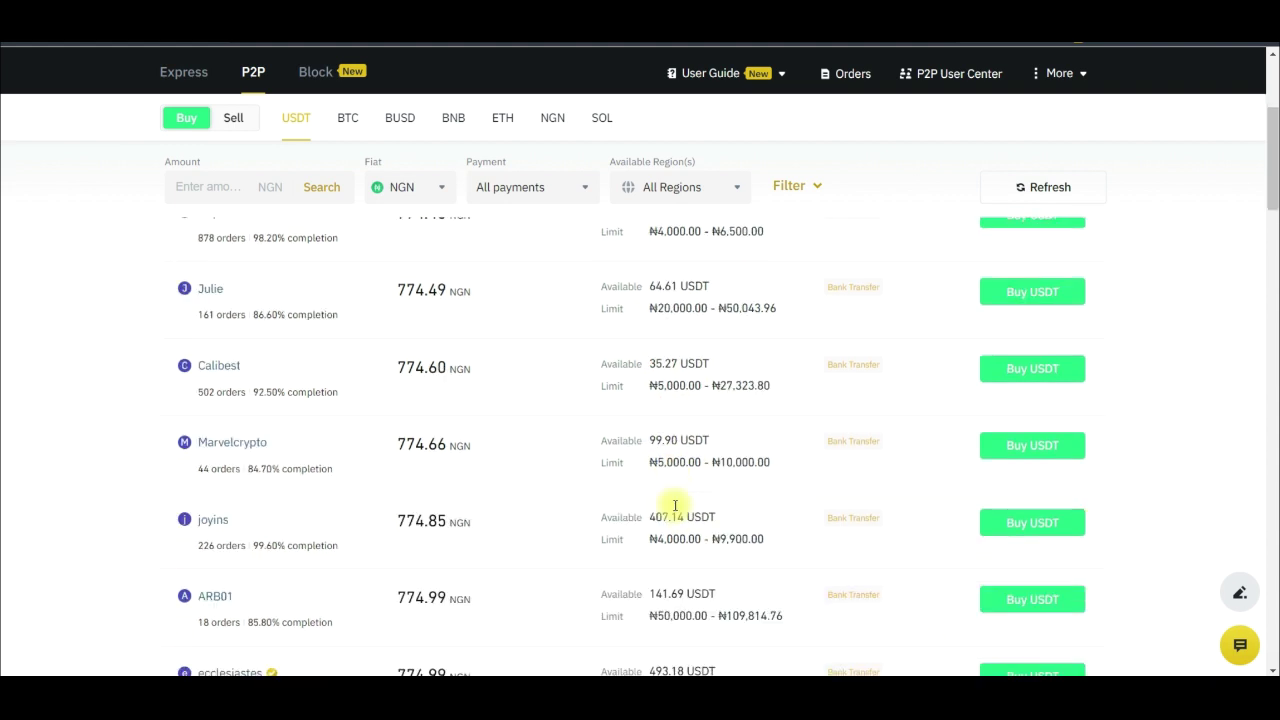
scroll(675, 505, "down", 5)
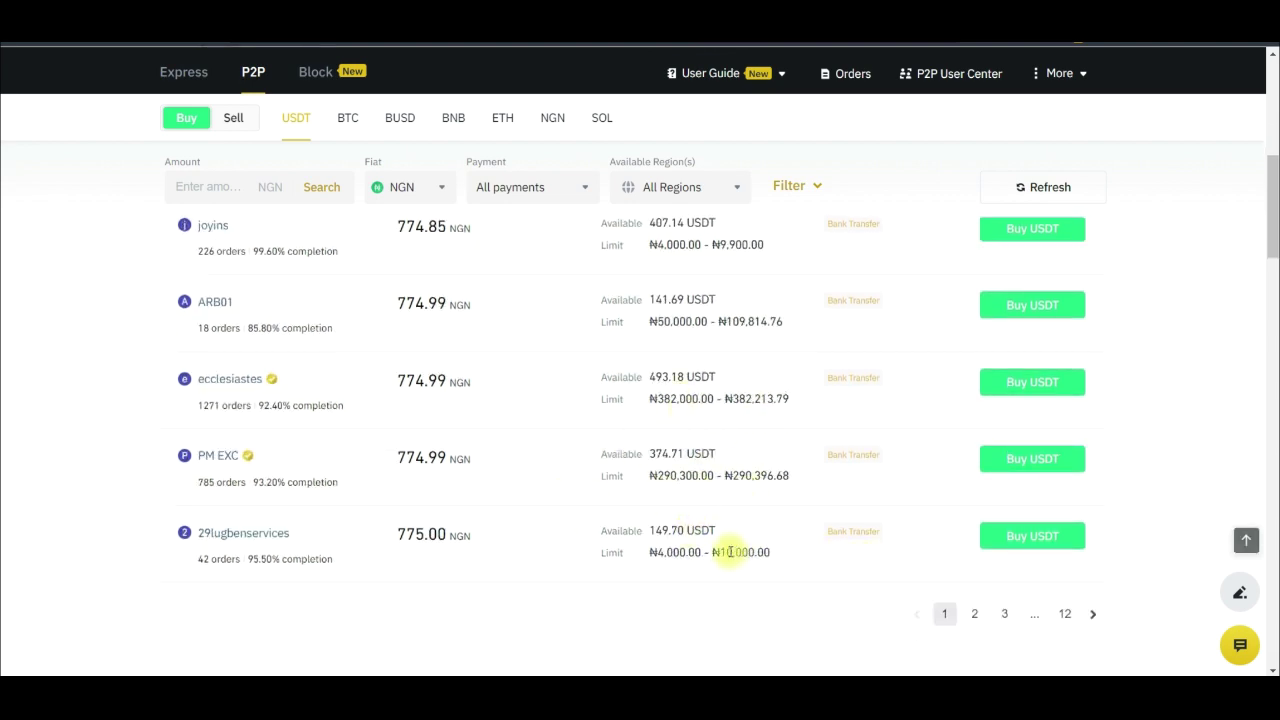
scroll(585, 463, "up", 6)
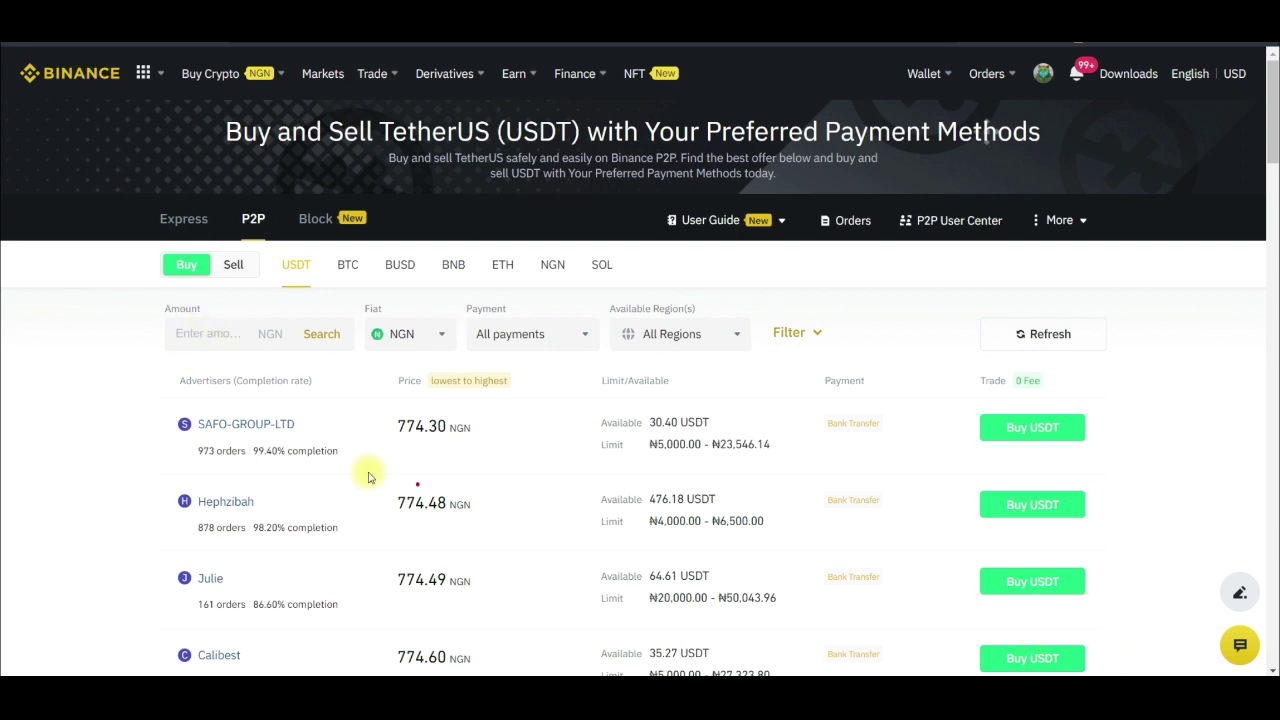
mouse_move(204, 304)
left_mouse_down()
mouse_move(149, 337)
mouse_move(371, 325)
mouse_move(210, 287)
mouse_move(200, 298)
left_mouse_up()
mouse_move(211, 339)
left_mouse_down()
mouse_move(251, 331)
mouse_move(272, 347)
mouse_move(250, 345)
mouse_move(326, 318)
mouse_move(342, 340)
left_mouse_up()
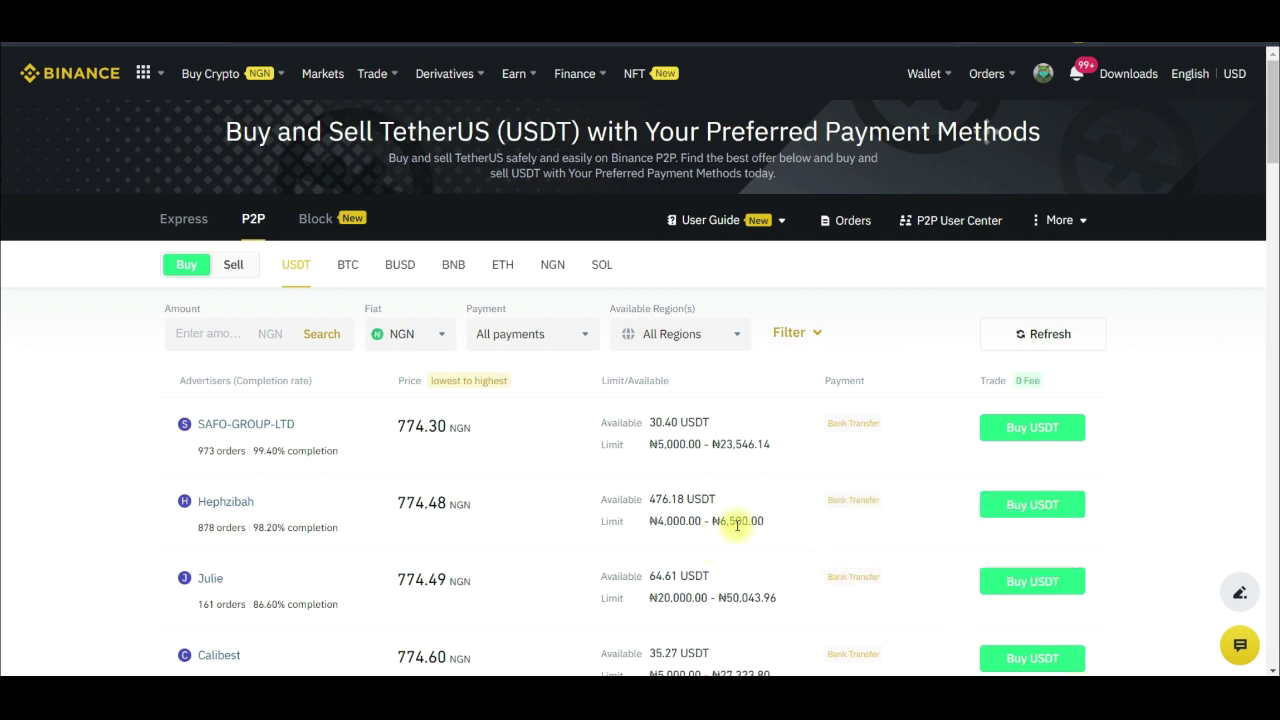
scroll(794, 474, "down", 8)
scroll(792, 478, "up", 3)
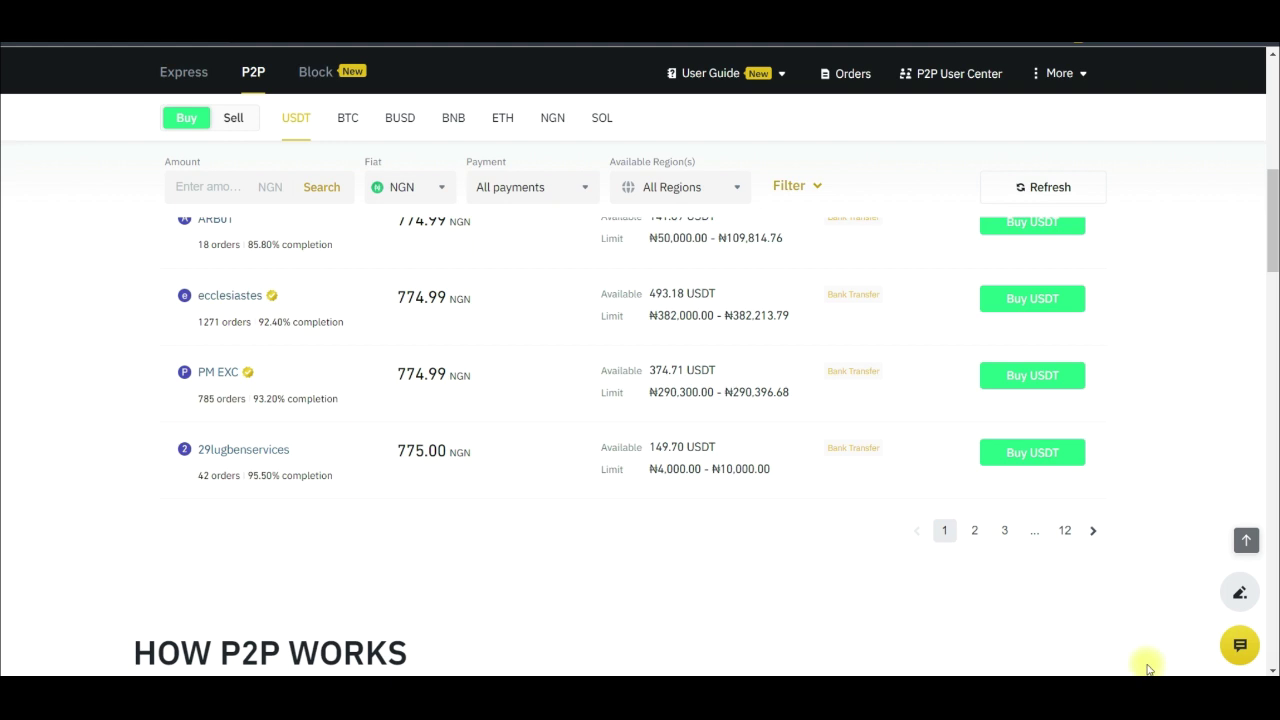
mouse_move(280, 300)
left_mouse_down()
mouse_move(262, 288)
mouse_move(282, 313)
left_mouse_up()
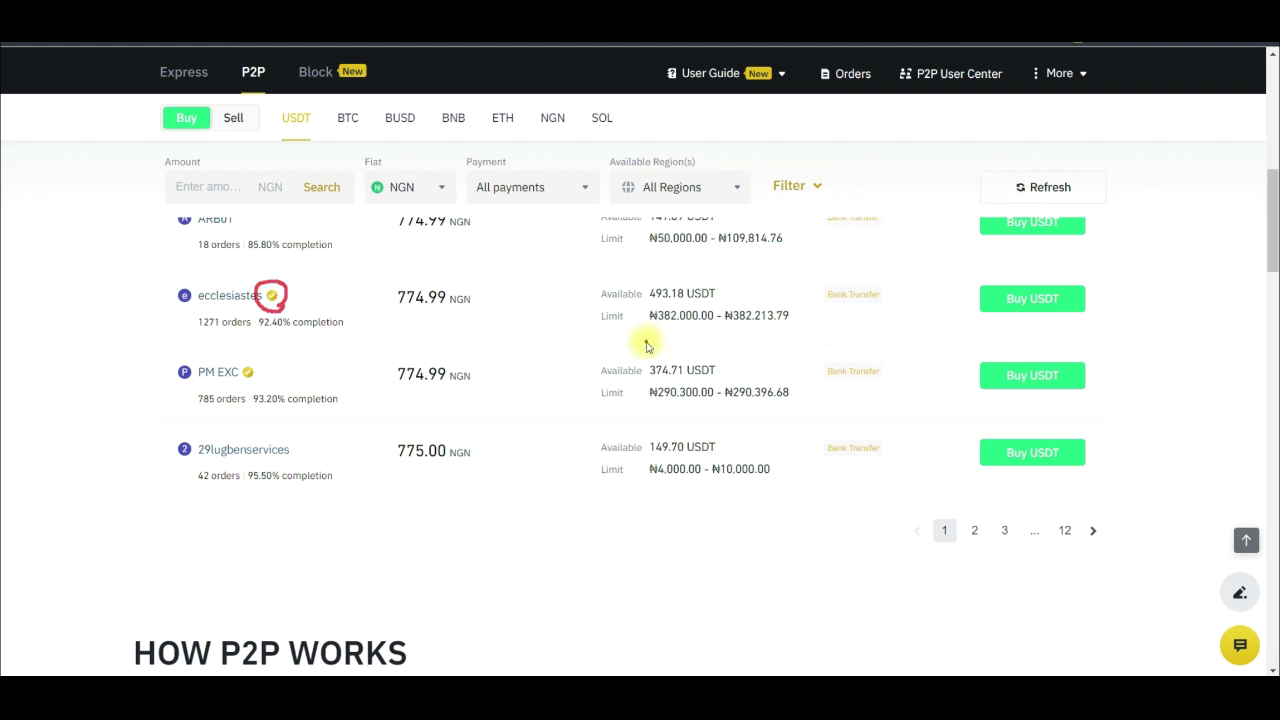
left_click_drag(657, 332, 720, 326)
mouse_move(737, 318)
left_mouse_down()
mouse_move(789, 337)
mouse_move(780, 289)
mouse_move(740, 318)
left_mouse_up()
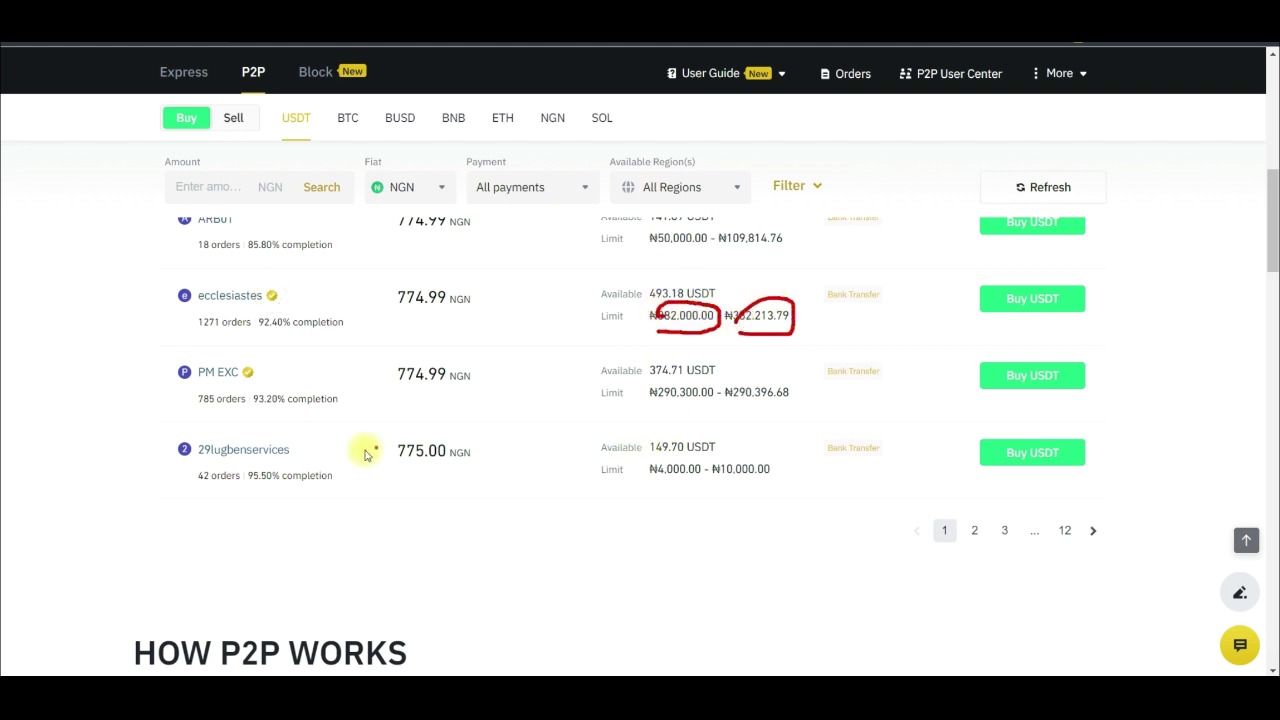
mouse_move(657, 417)
left_mouse_down()
mouse_move(705, 410)
mouse_move(663, 372)
mouse_move(641, 391)
left_mouse_up()
mouse_move(731, 408)
left_mouse_down()
mouse_move(786, 373)
mouse_move(733, 388)
left_mouse_up()
left_click_drag(652, 484, 781, 462)
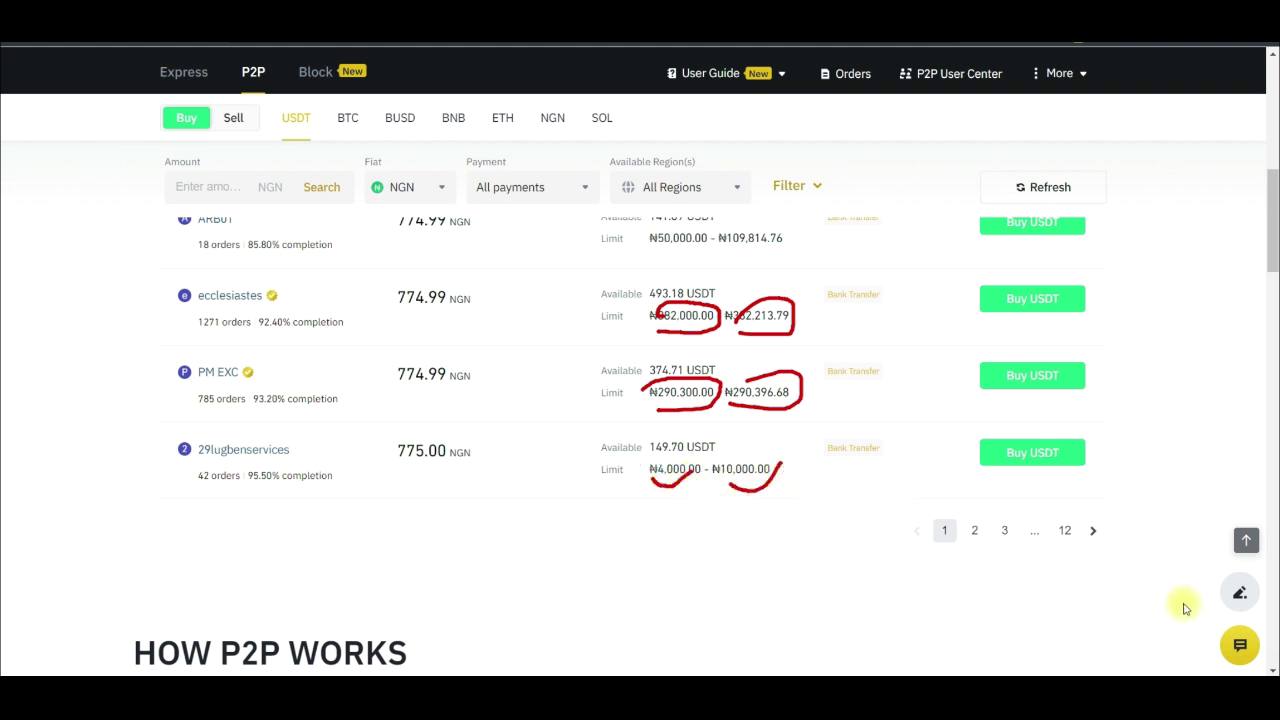
mouse_move(266, 218)
left_mouse_down()
mouse_move(293, 187)
mouse_move(143, 163)
mouse_move(250, 216)
left_mouse_up()
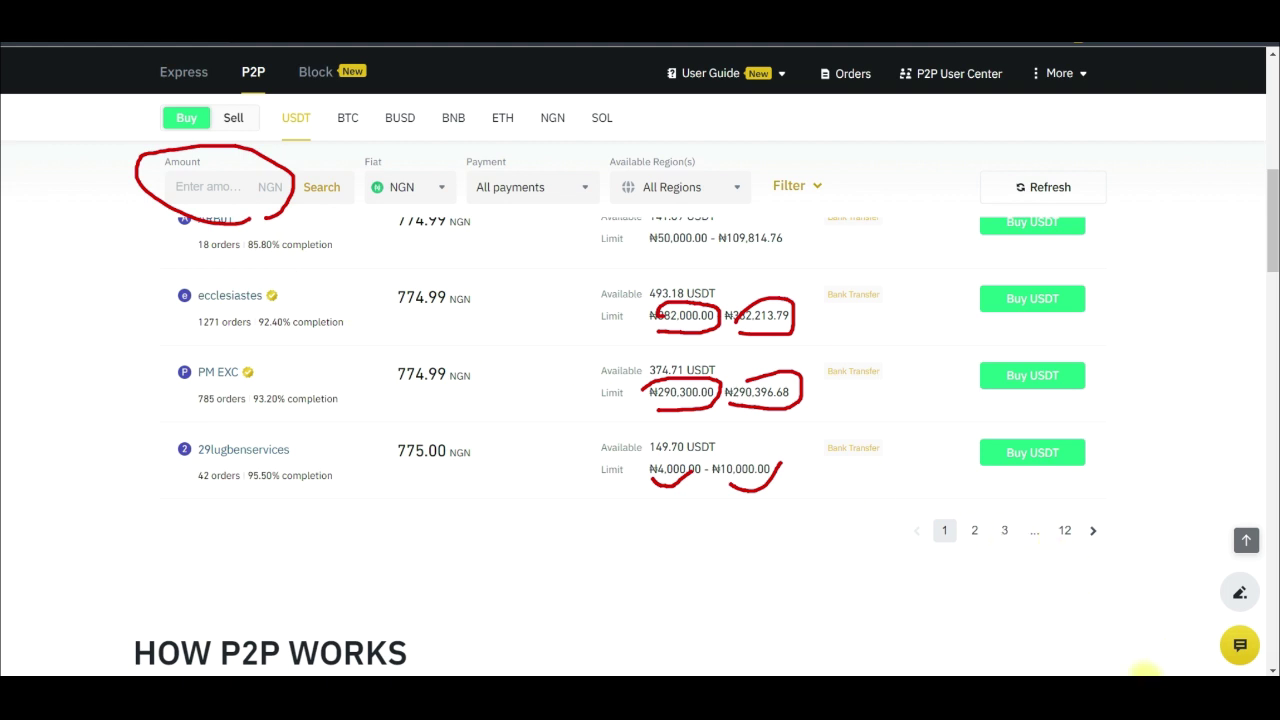
Step: Filter the NGN Buy USDT offers to those accepting a 300000 NGN amount
key("Escape")
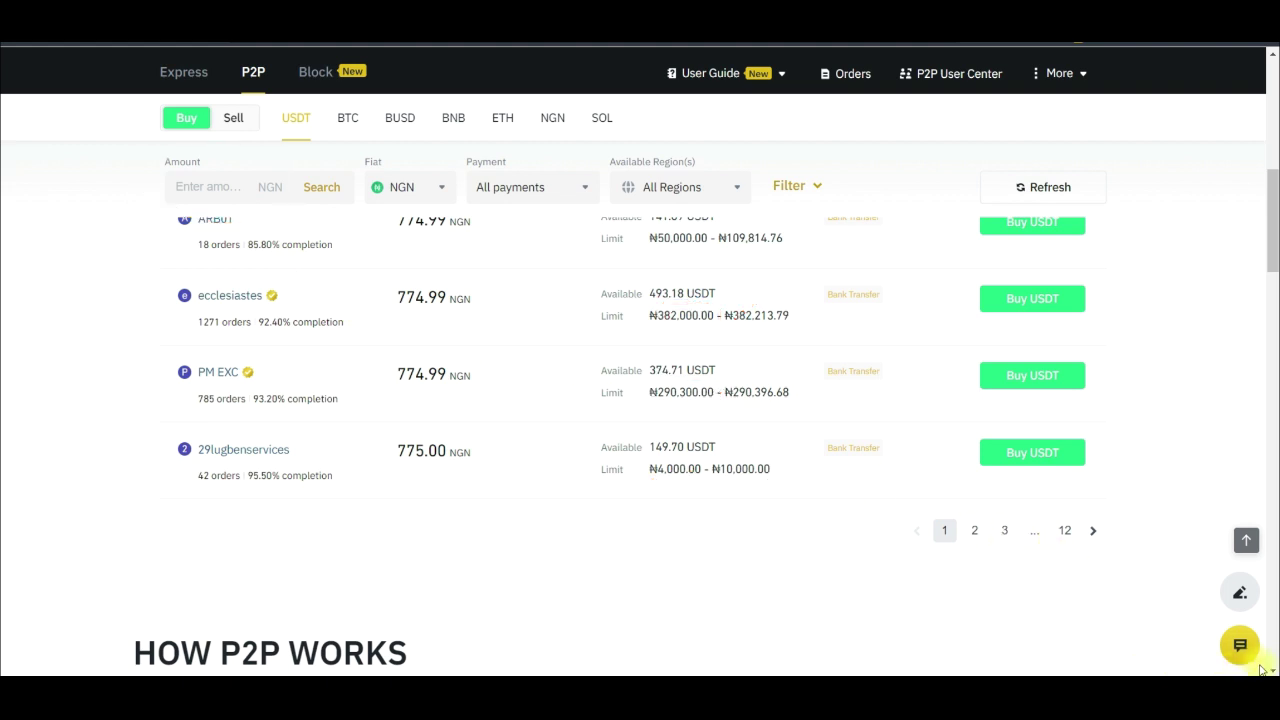
left_click(226, 192)
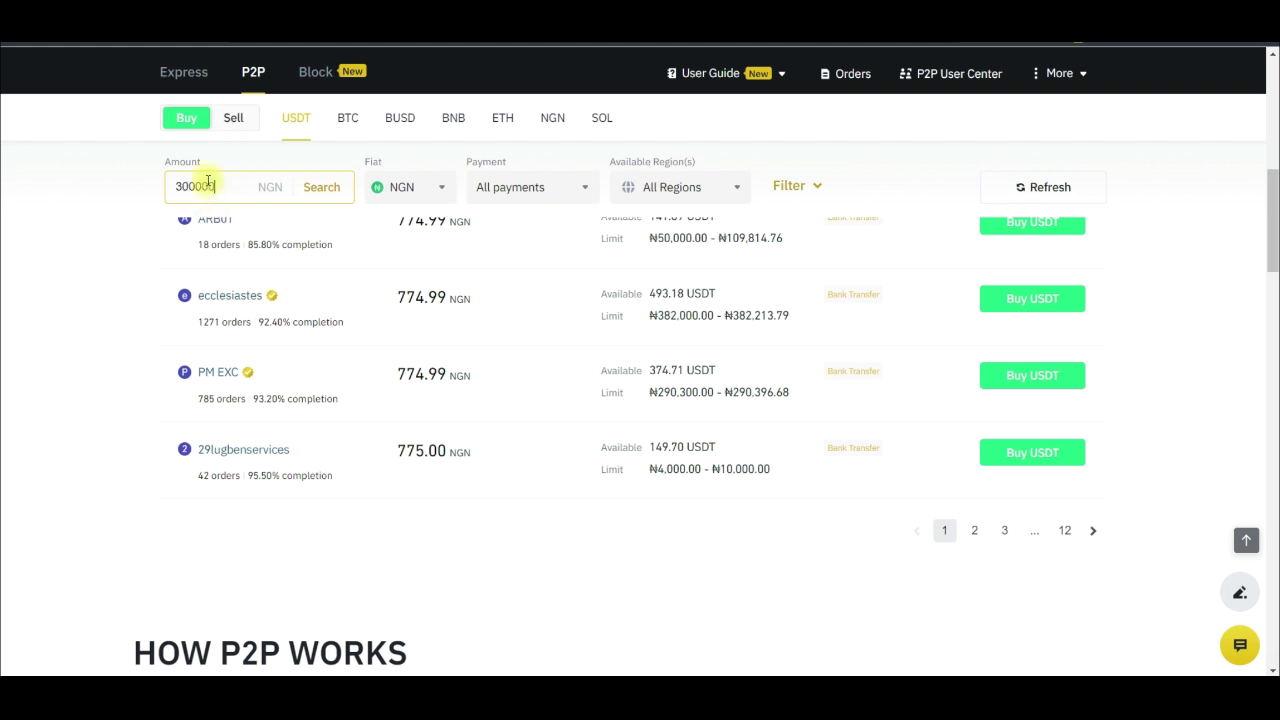
left_click(320, 195)
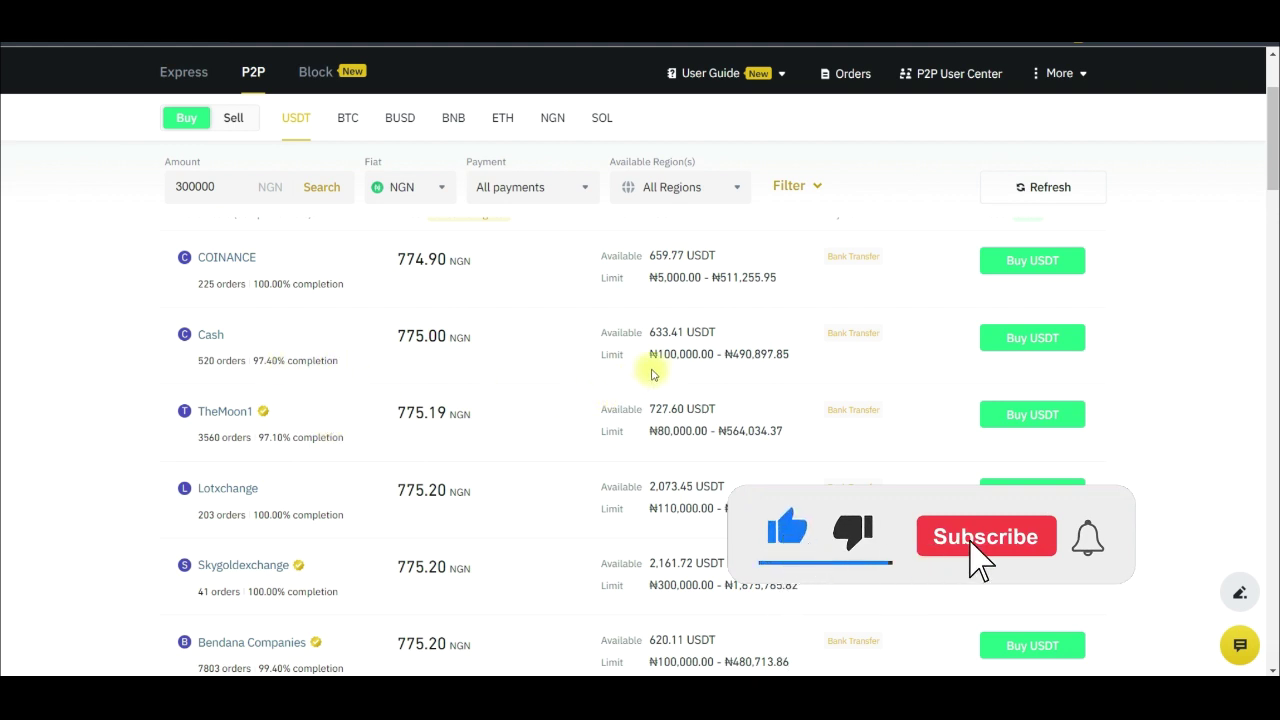
Step: Highlight the Cash offer's 775.00 price and ₦100,000 minimum limit
left_click_drag(657, 354, 773, 354)
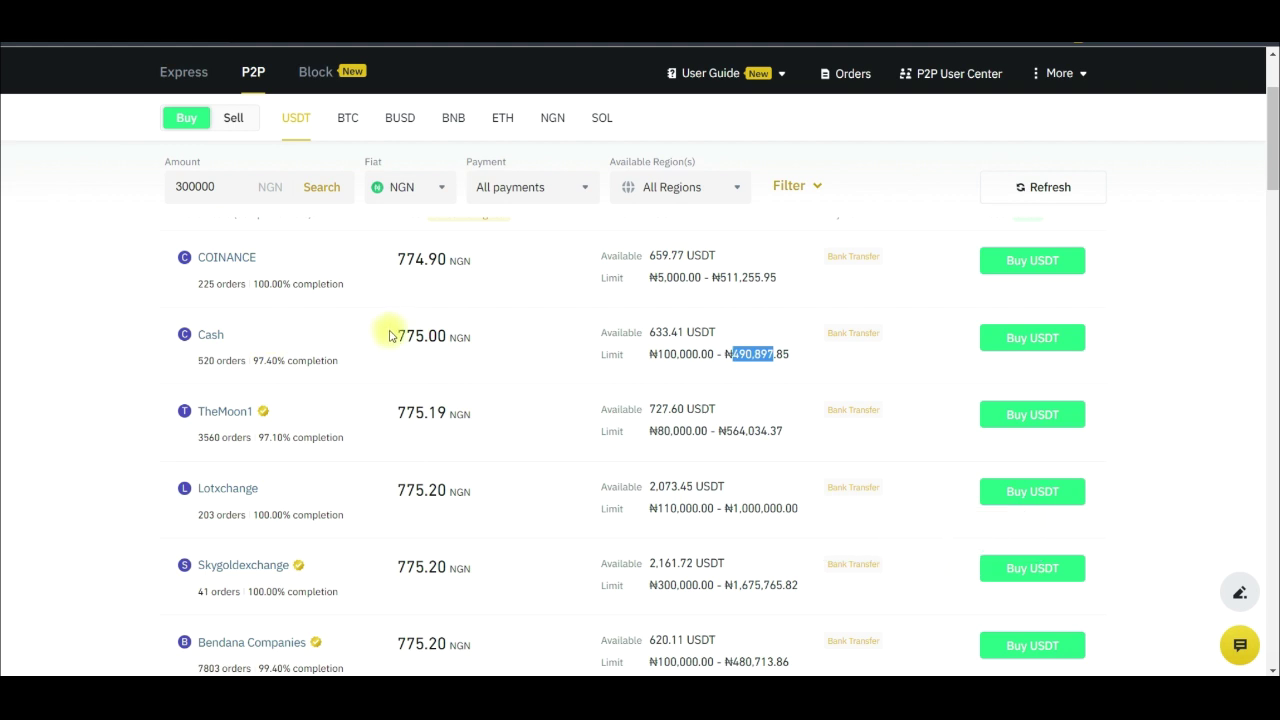
left_click_drag(397, 336, 442, 335)
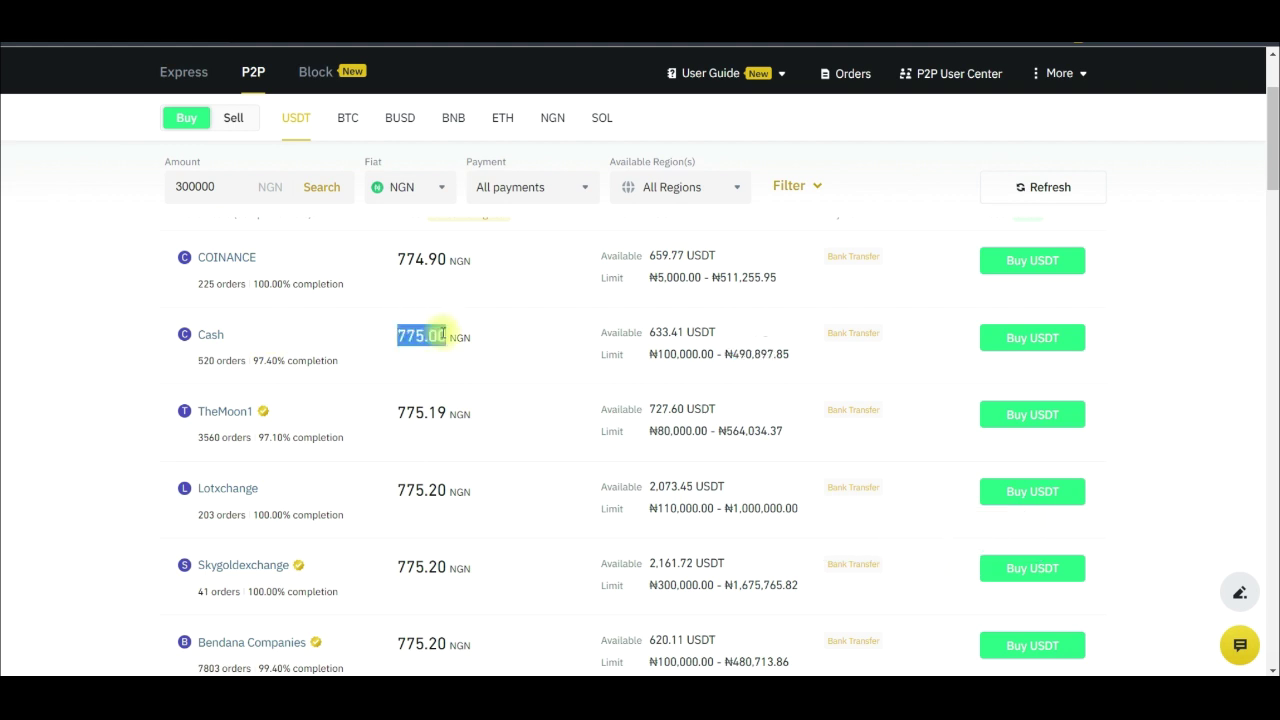
left_click_drag(649, 354, 785, 354)
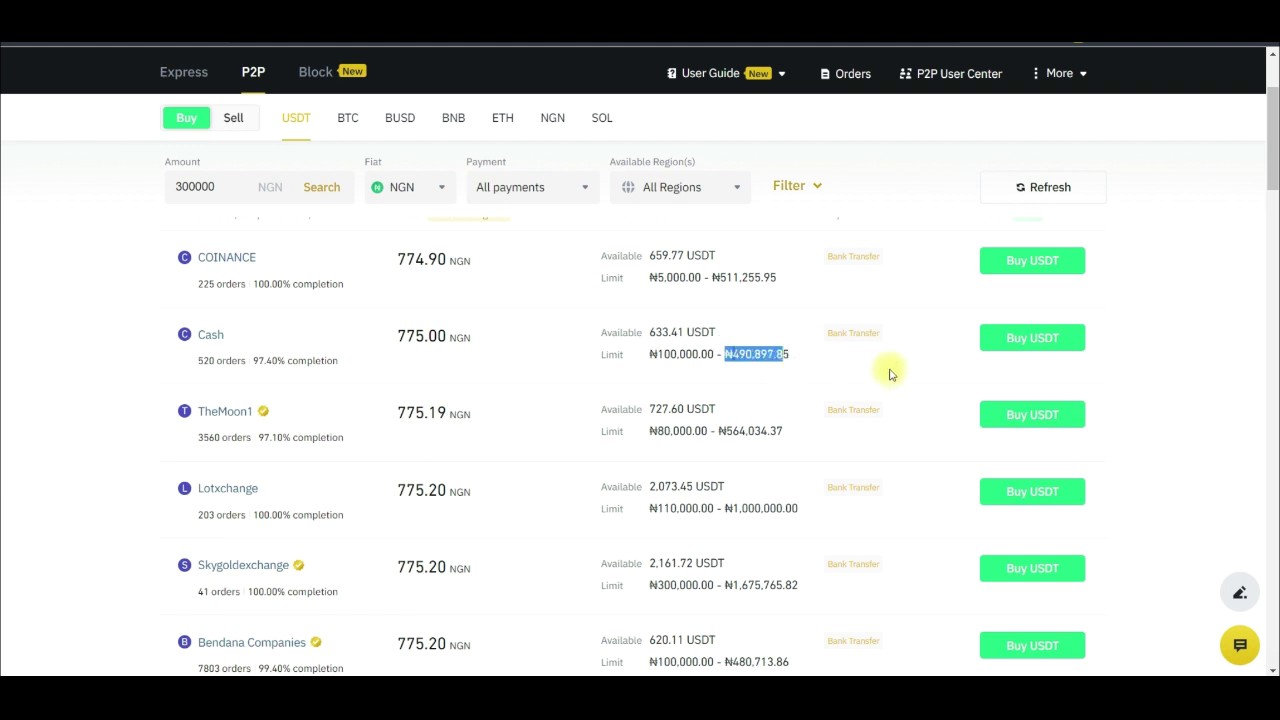
Step: Open the 775.00 NGN offer's buy order and enter 300,000 NGN to pay
left_click(1020, 340)
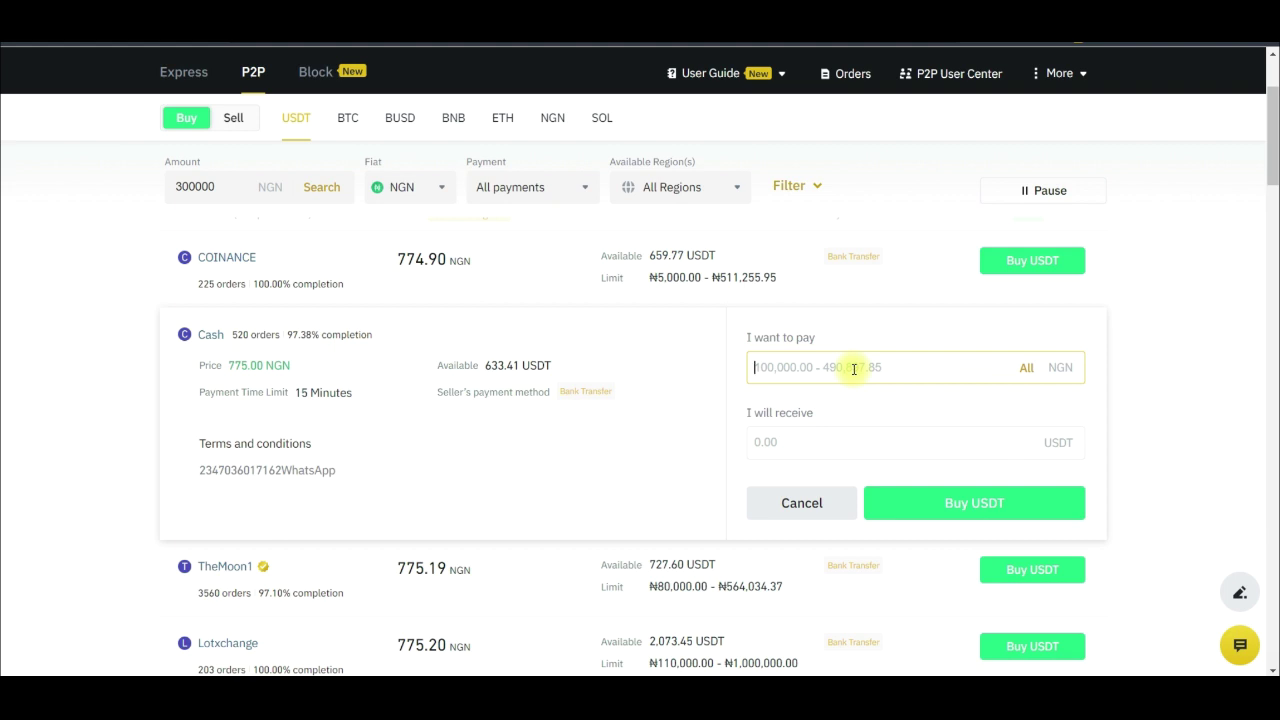
type("30")
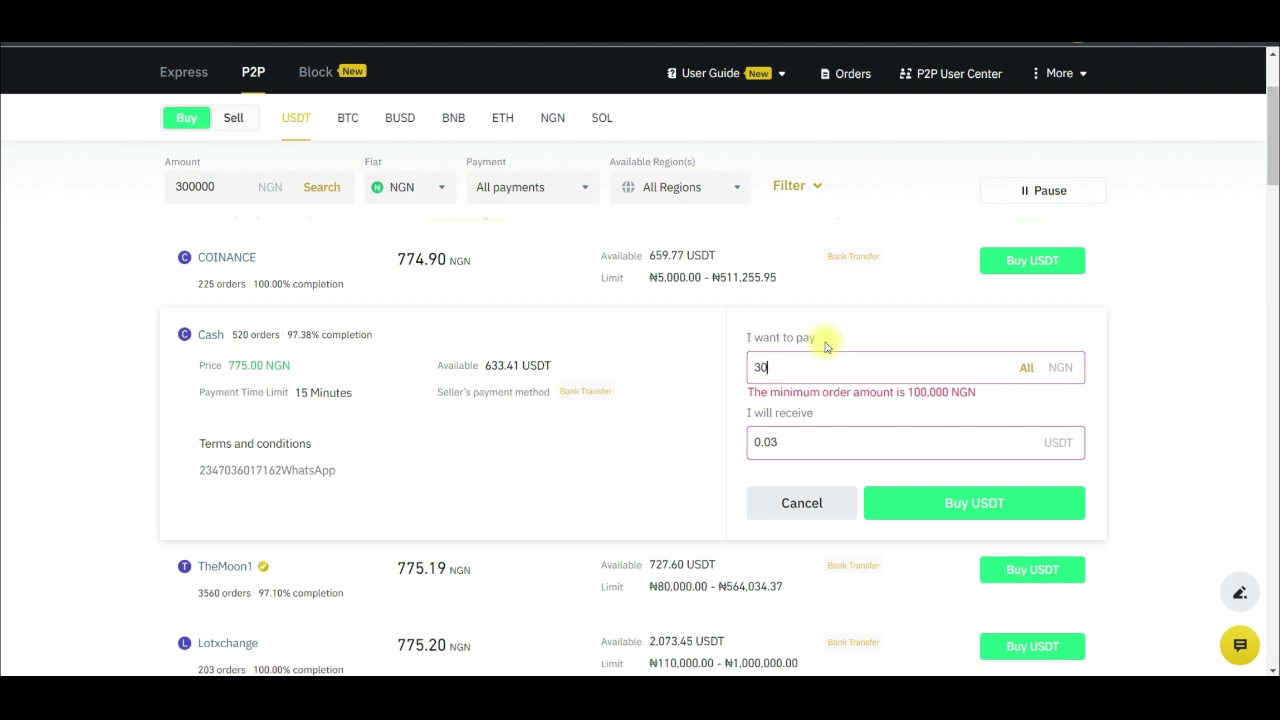
type("0000")
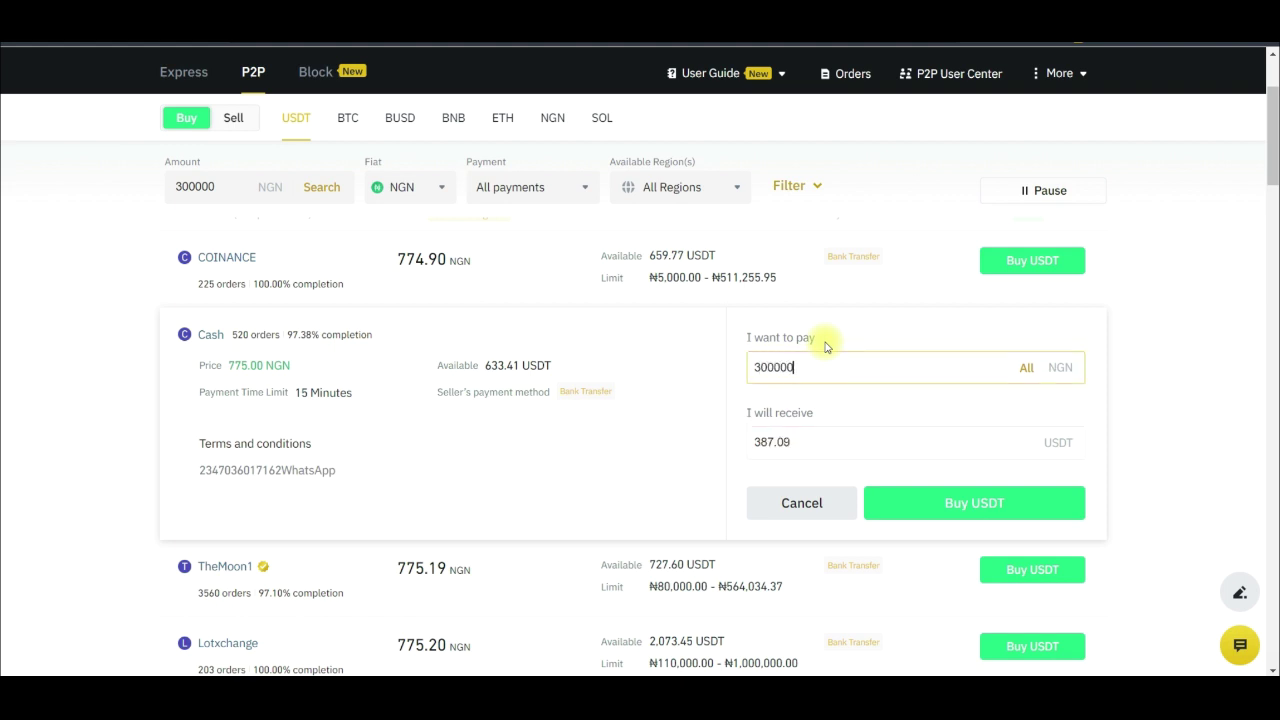
left_click(760, 414)
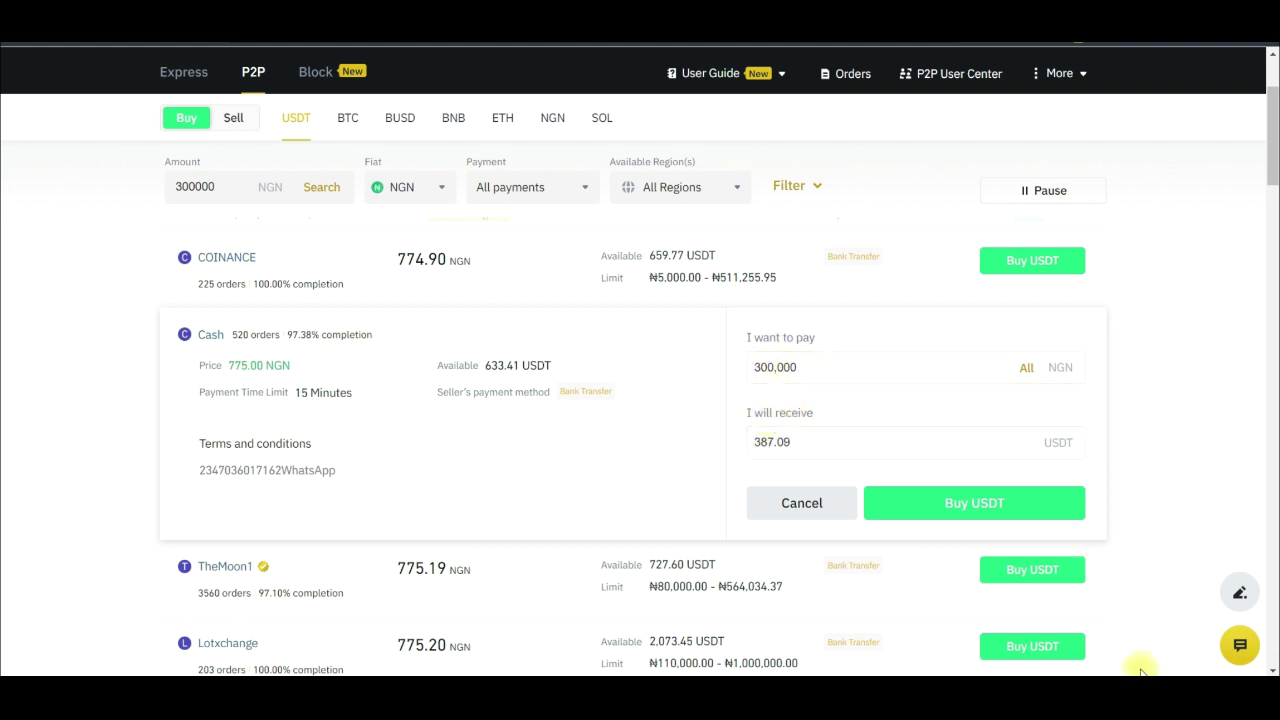
Step: Mark the 300,000 NGN pay amount and the 387.09 USDT receive amount
left_click_drag(800, 377, 855, 346)
left_click_drag(803, 451, 840, 434)
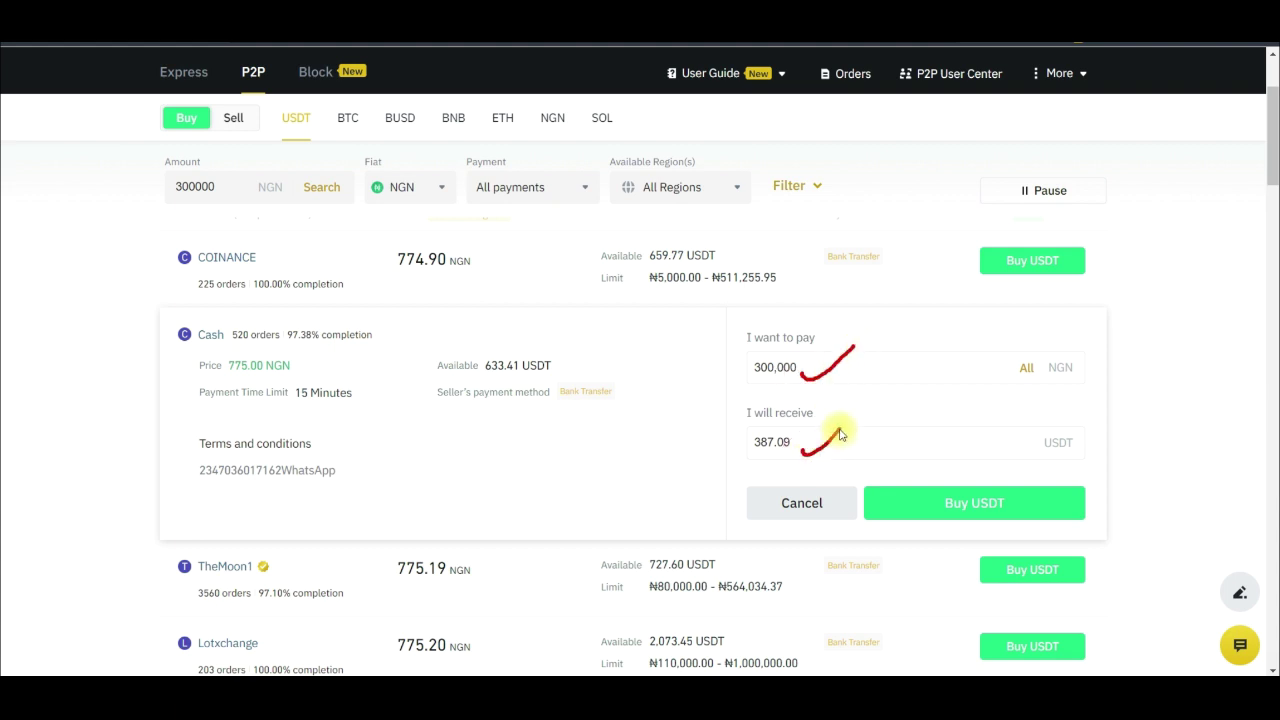
mouse_move(805, 418)
left_mouse_down()
mouse_move(766, 414)
mouse_move(770, 462)
mouse_move(803, 430)
left_mouse_up()
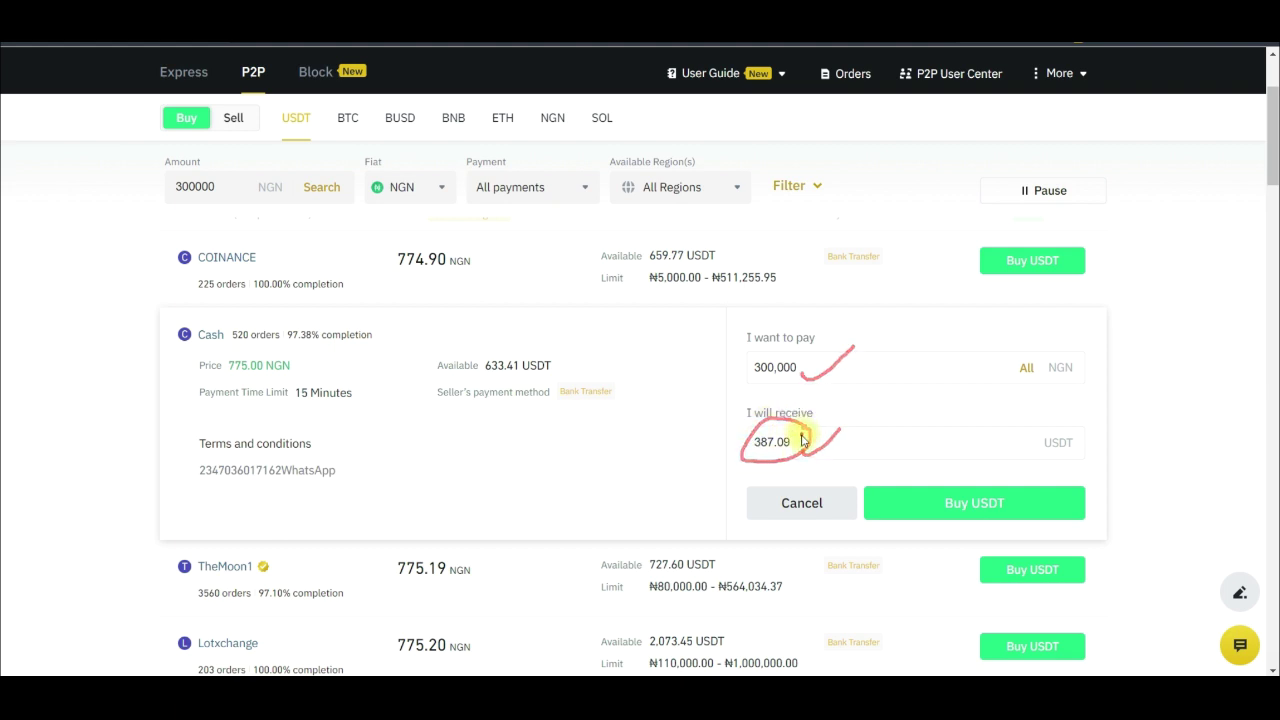
mouse_move(763, 460)
left_mouse_down()
mouse_move(790, 463)
mouse_move(746, 417)
mouse_move(770, 468)
left_mouse_up()
left_click_drag(795, 416, 780, 486)
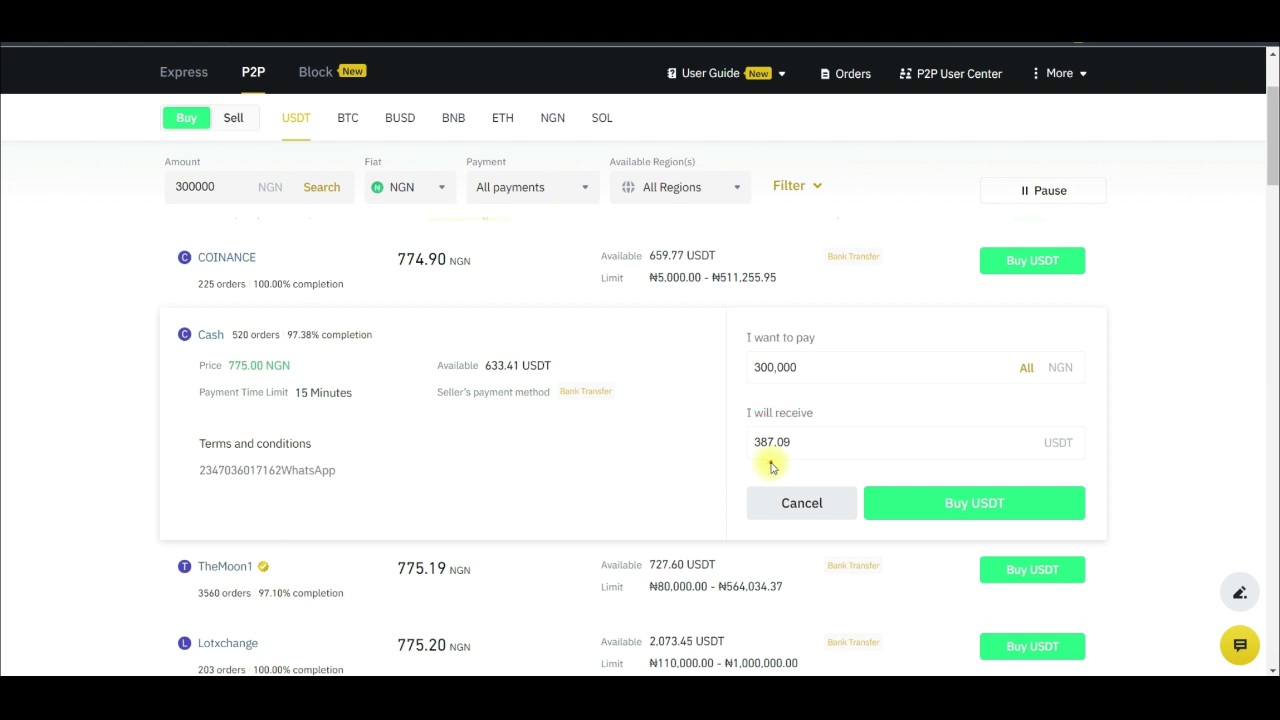
mouse_move(750, 468)
left_mouse_down()
mouse_move(803, 463)
mouse_move(731, 443)
mouse_move(781, 478)
left_mouse_up()
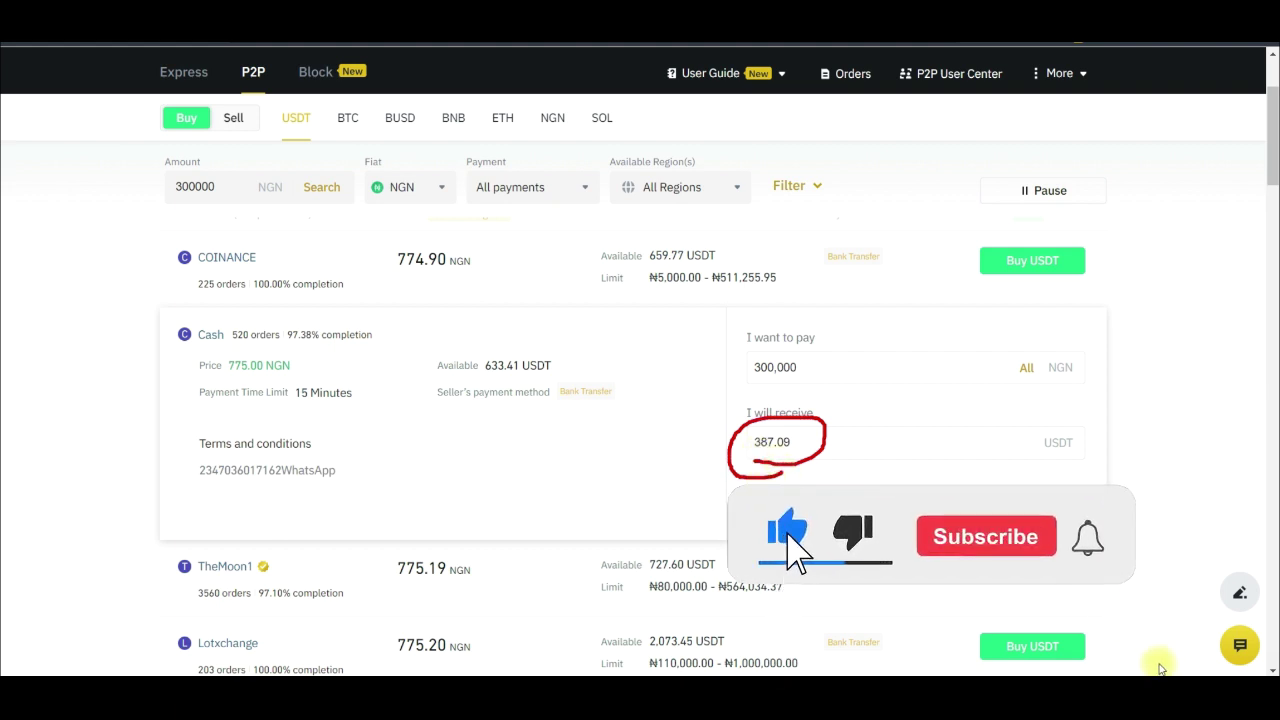
Step: Copy the 387.09 USDT receive amount
left_click(762, 443)
double_click(762, 443)
right_click(762, 443)
left_click(805, 202)
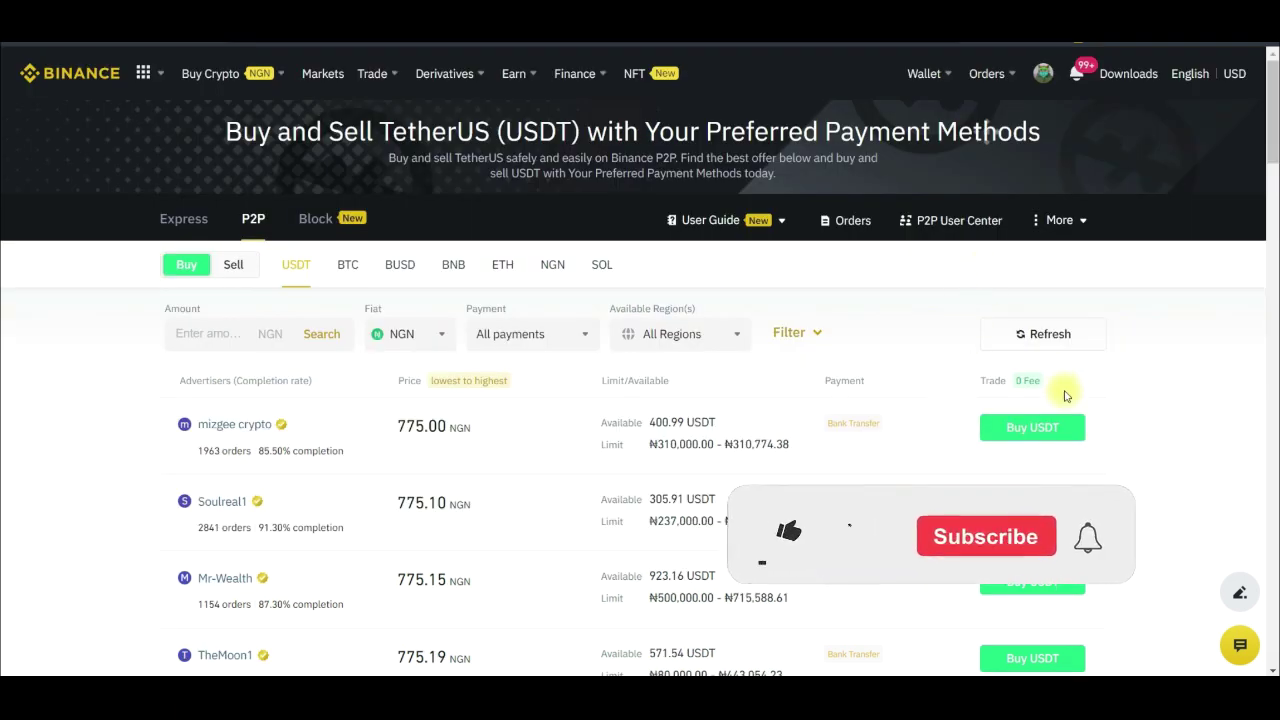
Step: Go to the Funding Wallet from the Wallet menu
mouse_move(920, 80)
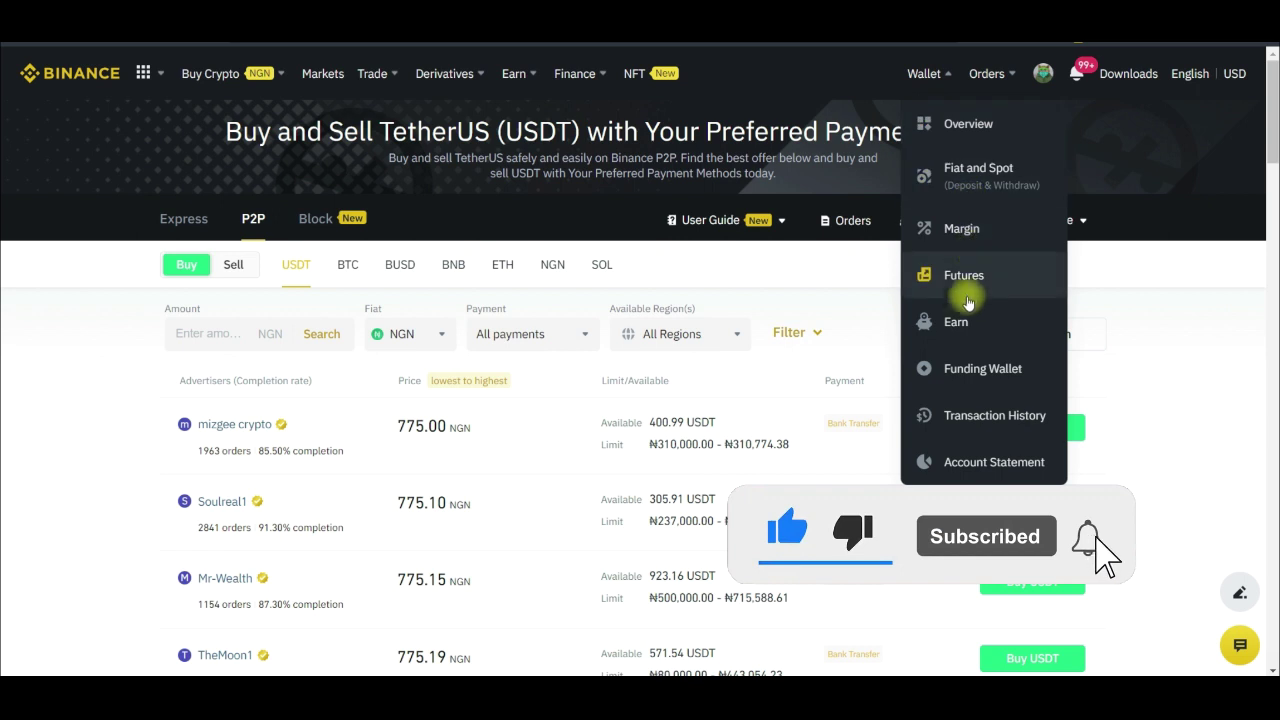
left_click(986, 374)
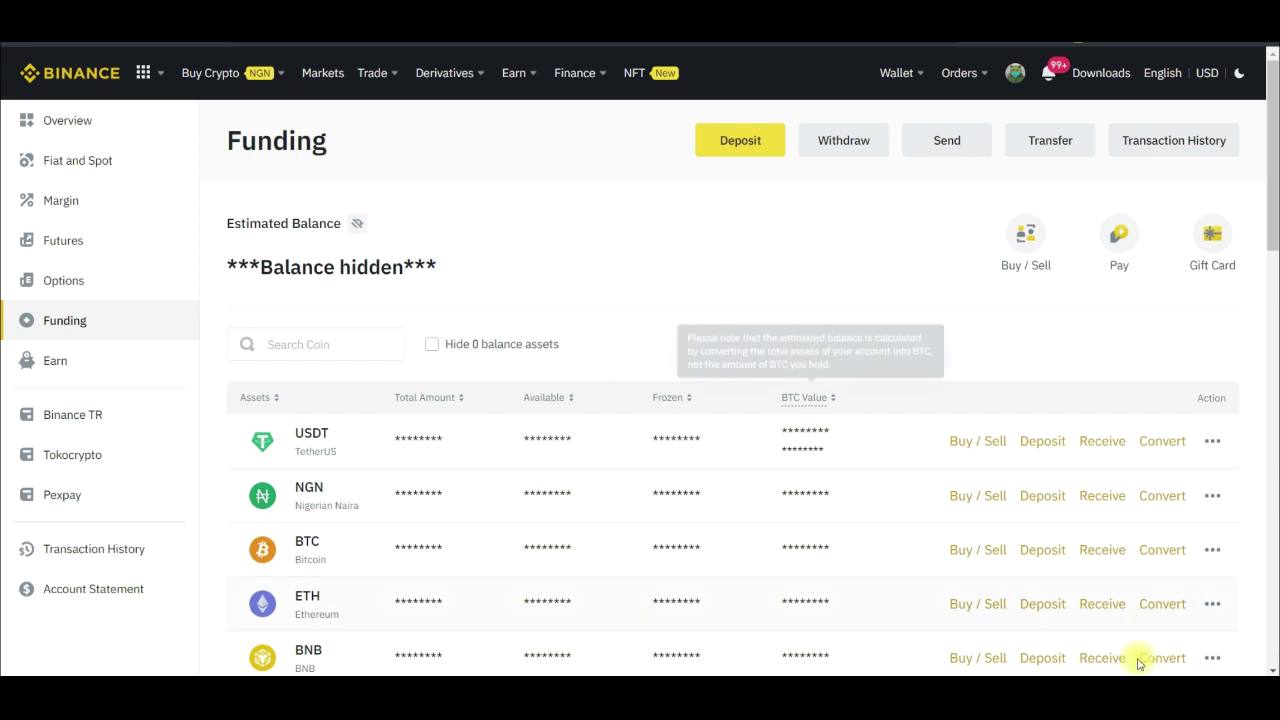
Step: Circle the Binance Pay feature on the Funding page and open Binance Pay
mouse_move(1106, 292)
left_mouse_down()
mouse_move(1156, 258)
mouse_move(1082, 220)
mouse_move(1135, 305)
mouse_move(1143, 288)
left_mouse_up()
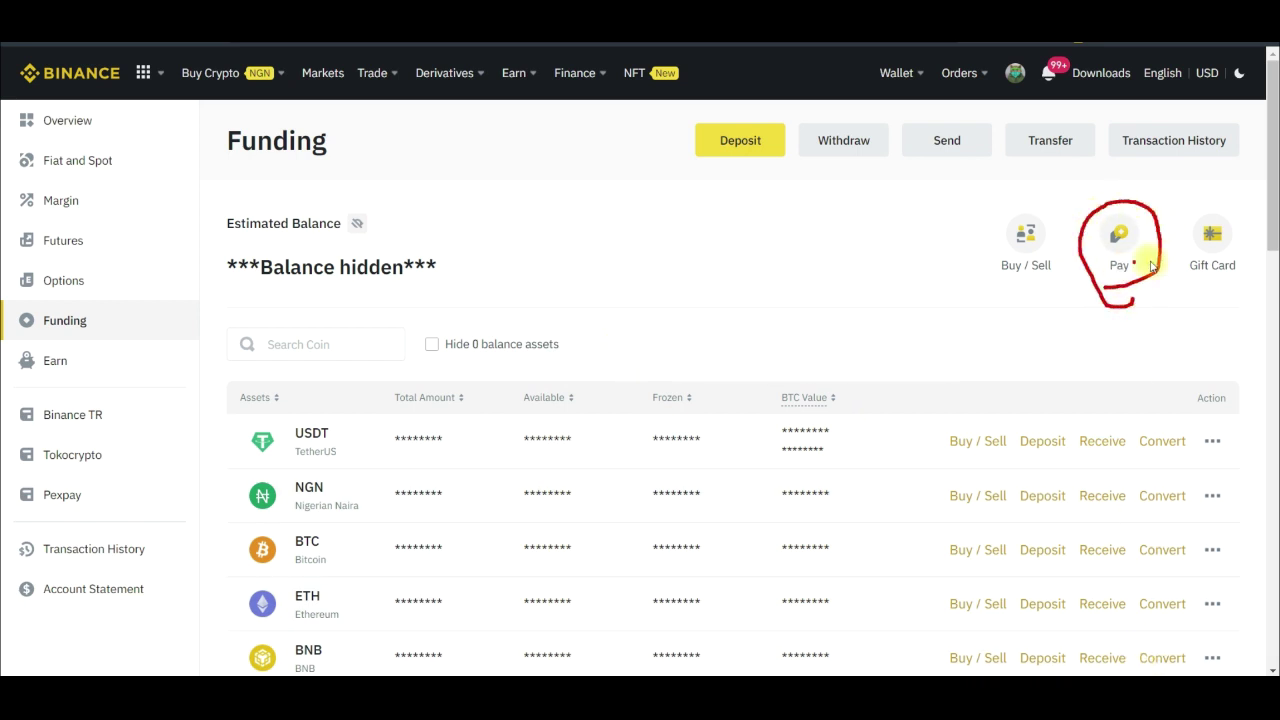
left_click(1119, 258)
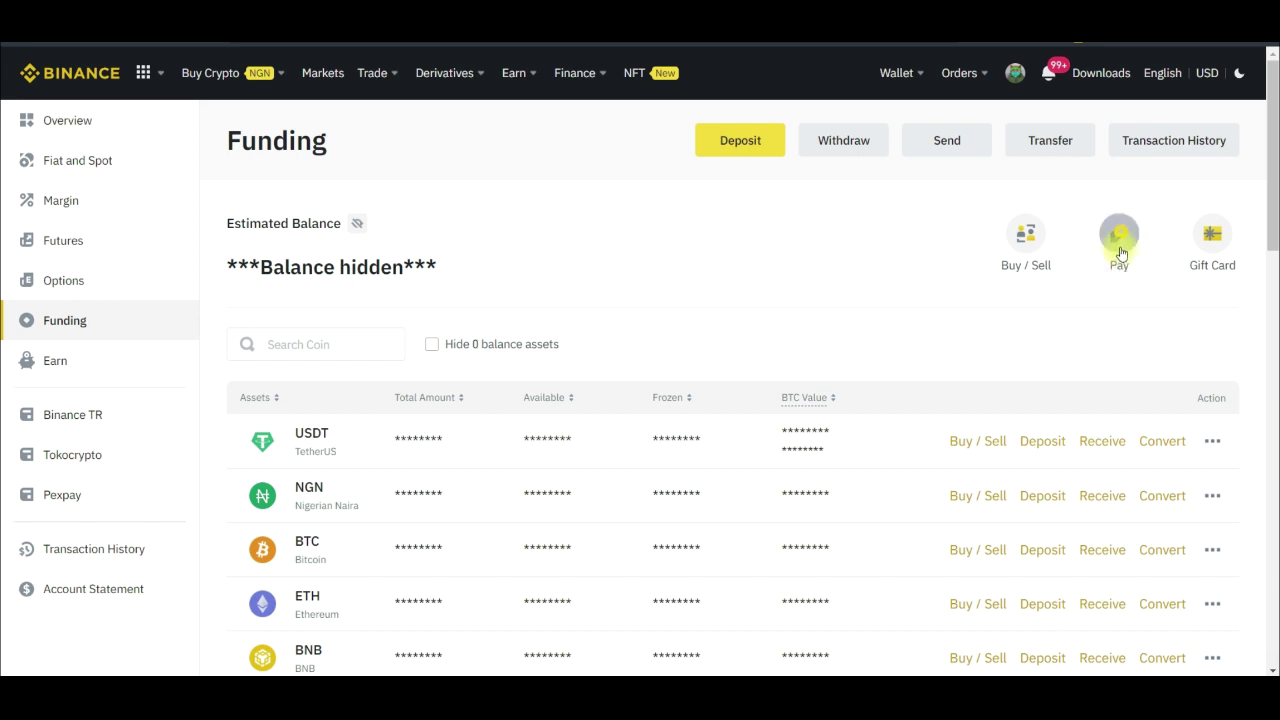
left_click(1120, 250)
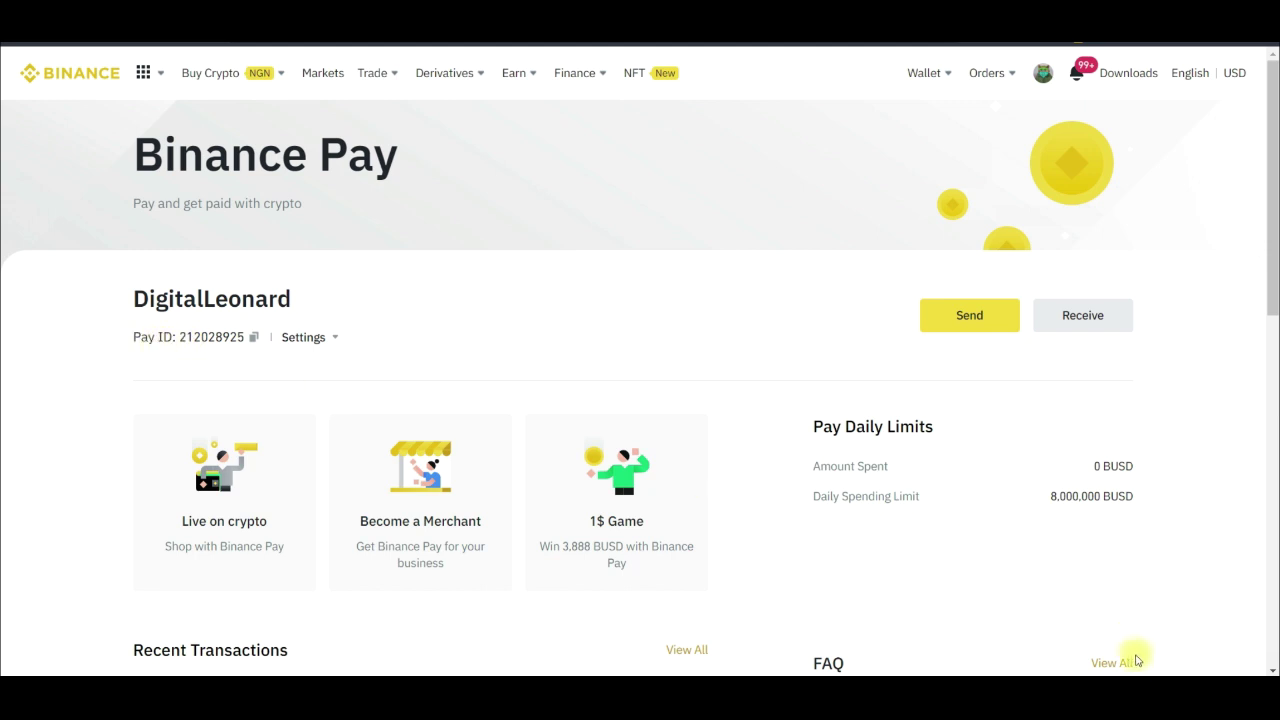
Step: Mark the account's Pay ID and the Send crypto option on the Binance Pay overview
mouse_move(255, 343)
left_mouse_down()
mouse_move(163, 320)
mouse_move(131, 351)
mouse_move(207, 362)
left_mouse_up()
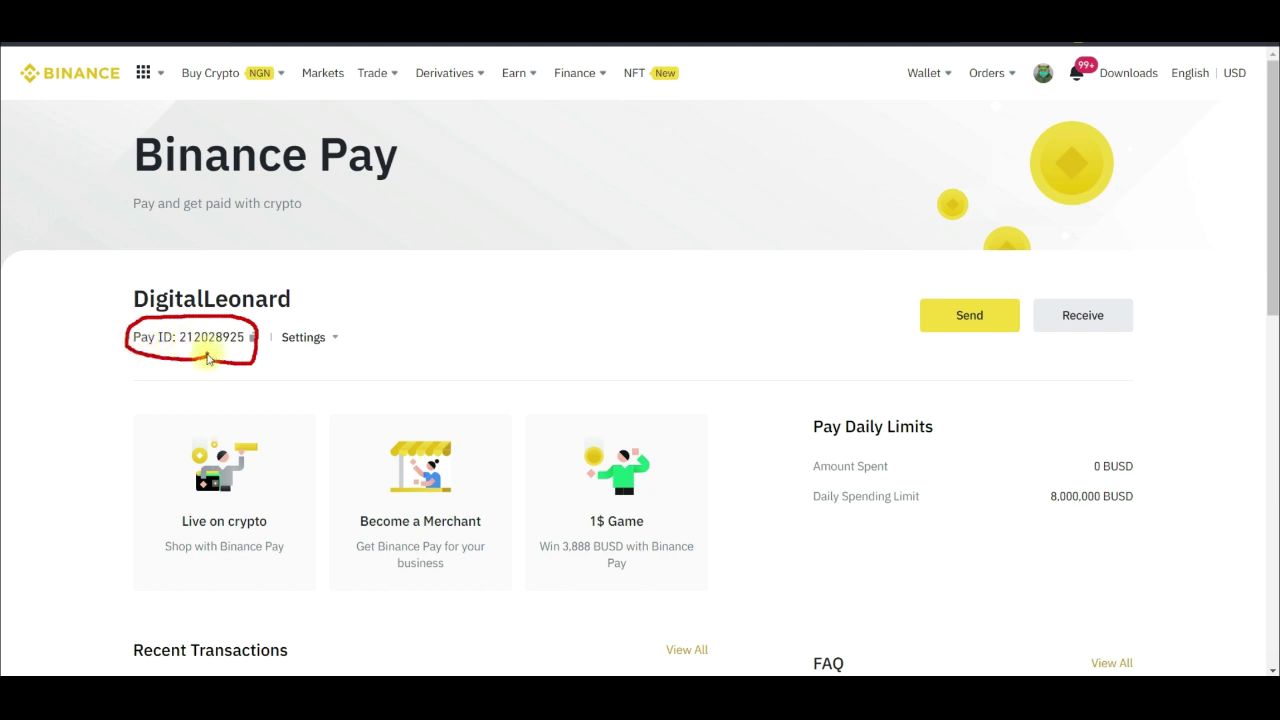
mouse_move(185, 359)
left_mouse_down()
mouse_move(207, 364)
mouse_move(255, 337)
left_mouse_up()
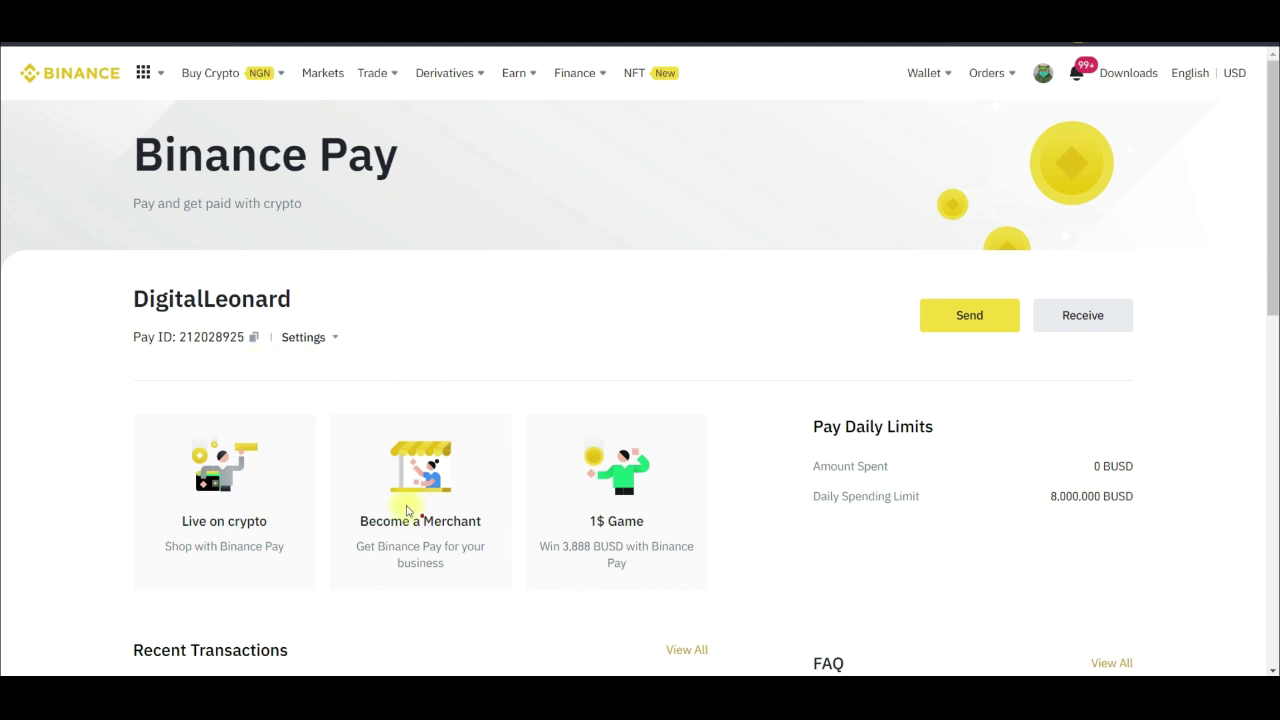
mouse_move(1000, 340)
left_mouse_down()
mouse_move(989, 286)
mouse_move(951, 354)
mouse_move(1002, 338)
left_mouse_up()
Step: Start a Binance Pay send and underline the Email, Phone, Pay ID and Binance ID options
left_click(969, 315)
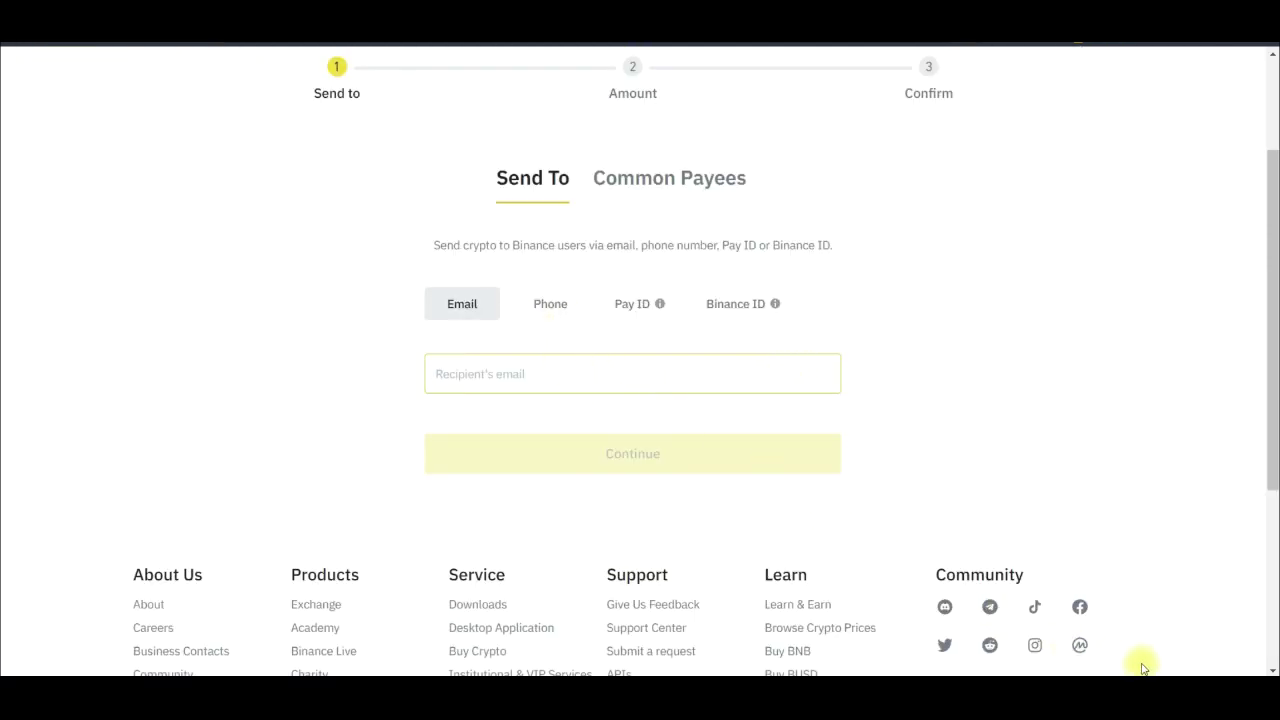
mouse_move(449, 334)
left_mouse_down()
mouse_move(588, 308)
mouse_move(627, 330)
mouse_move(660, 317)
left_mouse_up()
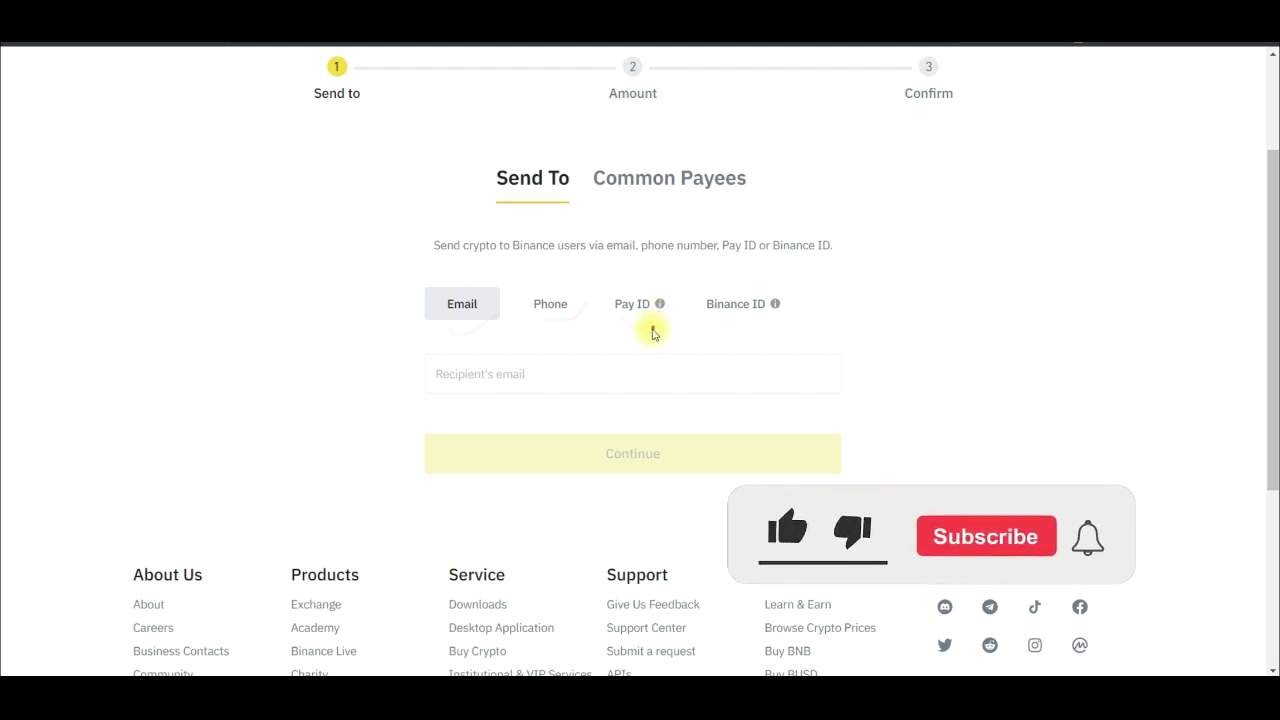
left_click_drag(618, 319, 634, 318)
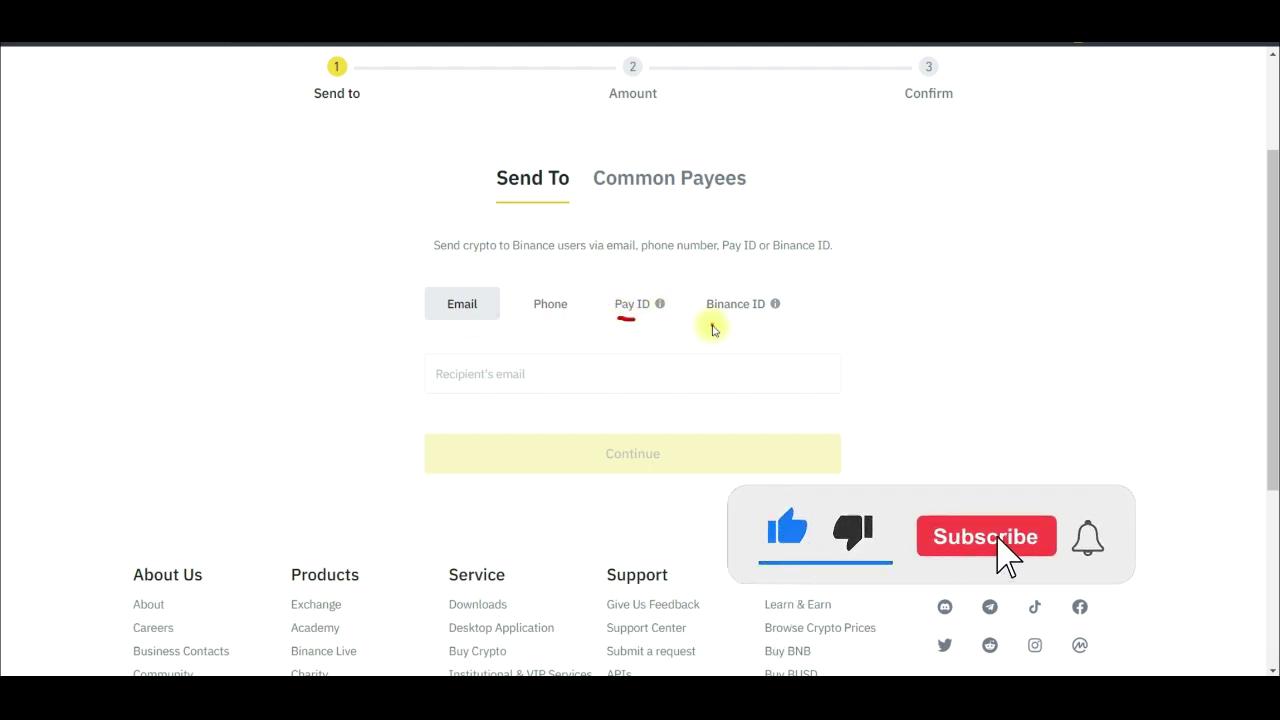
left_click_drag(734, 317, 793, 322)
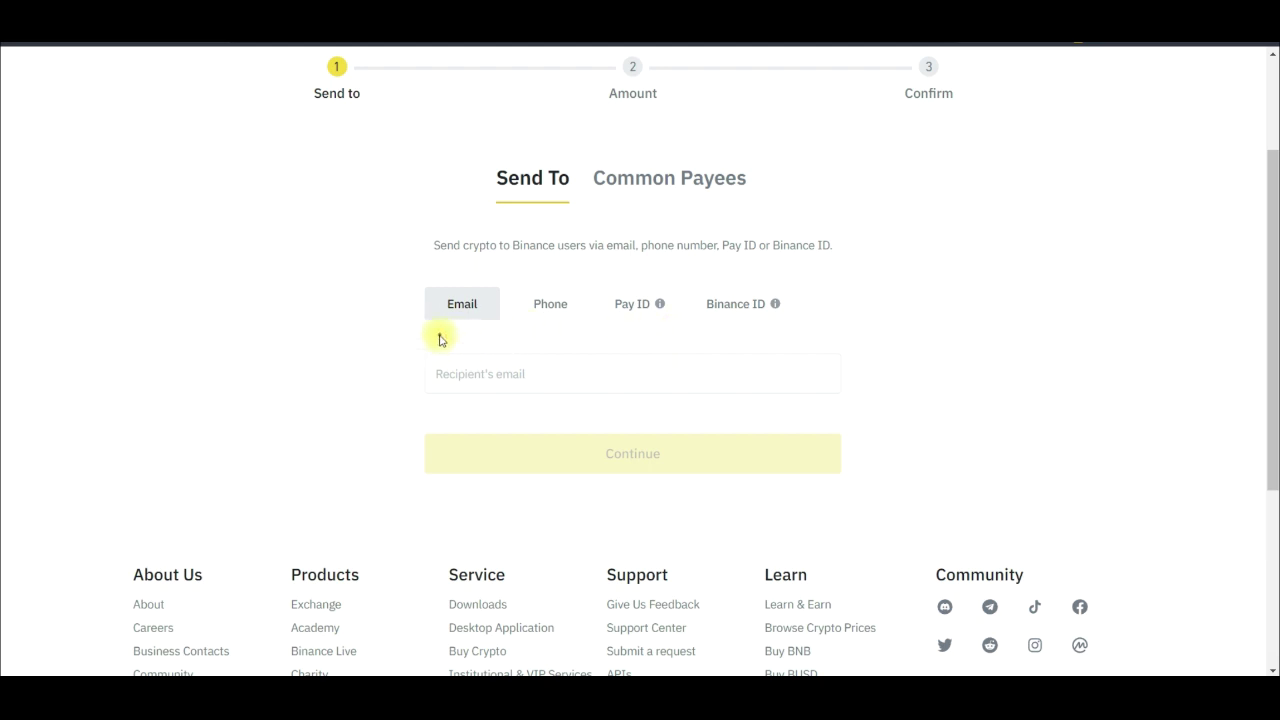
Step: Mark the recipient email field and continue step, then clear the annotations
mouse_move(466, 332)
left_mouse_down()
mouse_move(443, 277)
mouse_move(491, 329)
left_mouse_up()
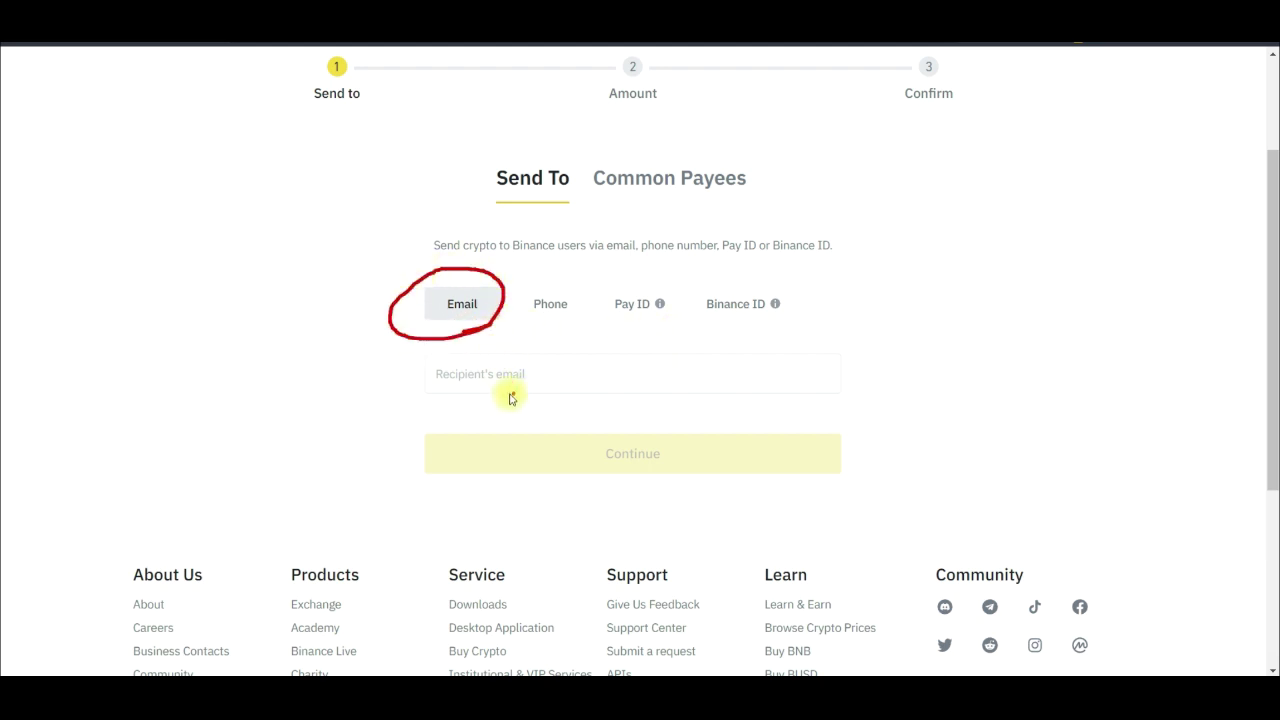
left_click_drag(460, 375, 708, 376)
mouse_move(612, 421)
left_mouse_down()
mouse_move(682, 447)
mouse_move(582, 438)
left_mouse_up()
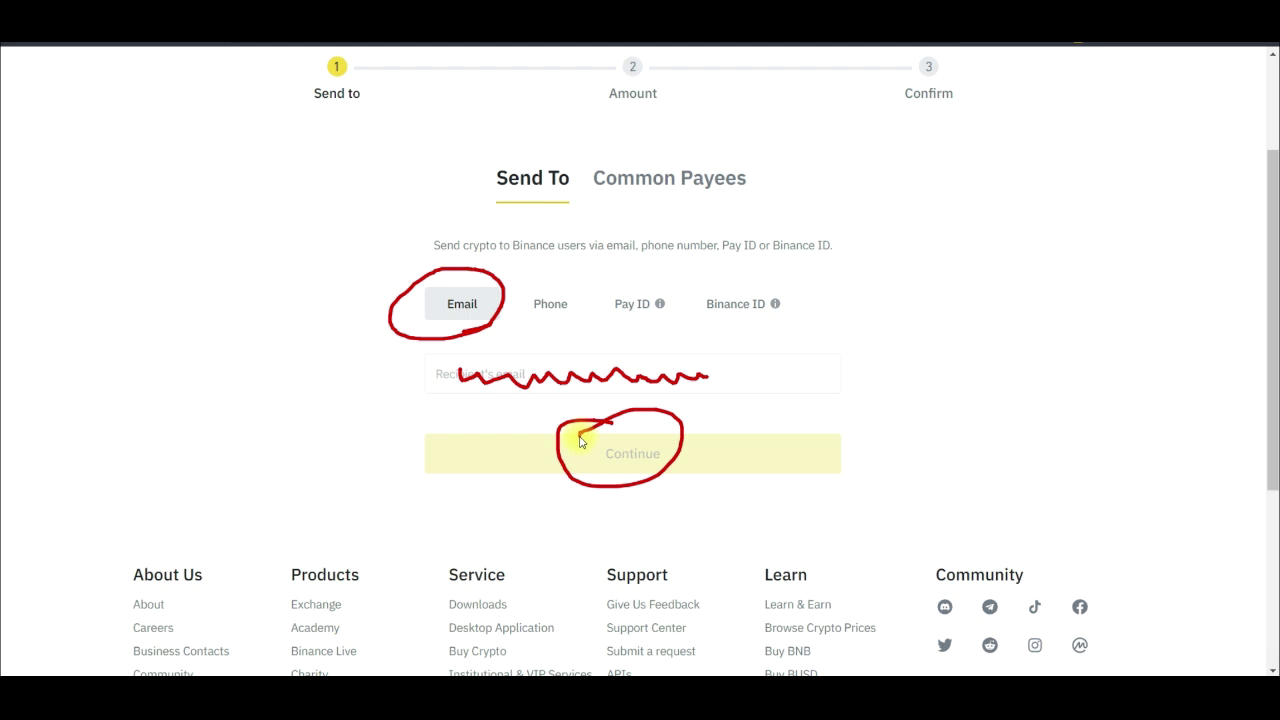
key("Escape")
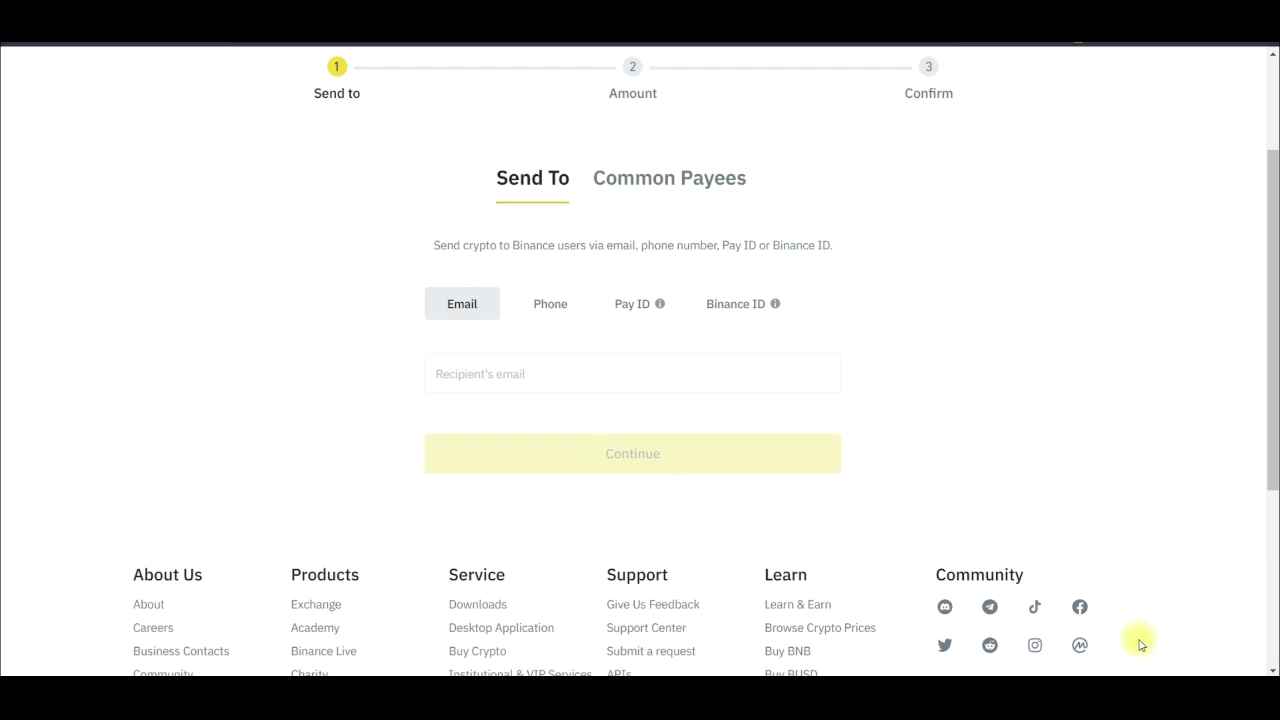
scroll(895, 382, "up", 2)
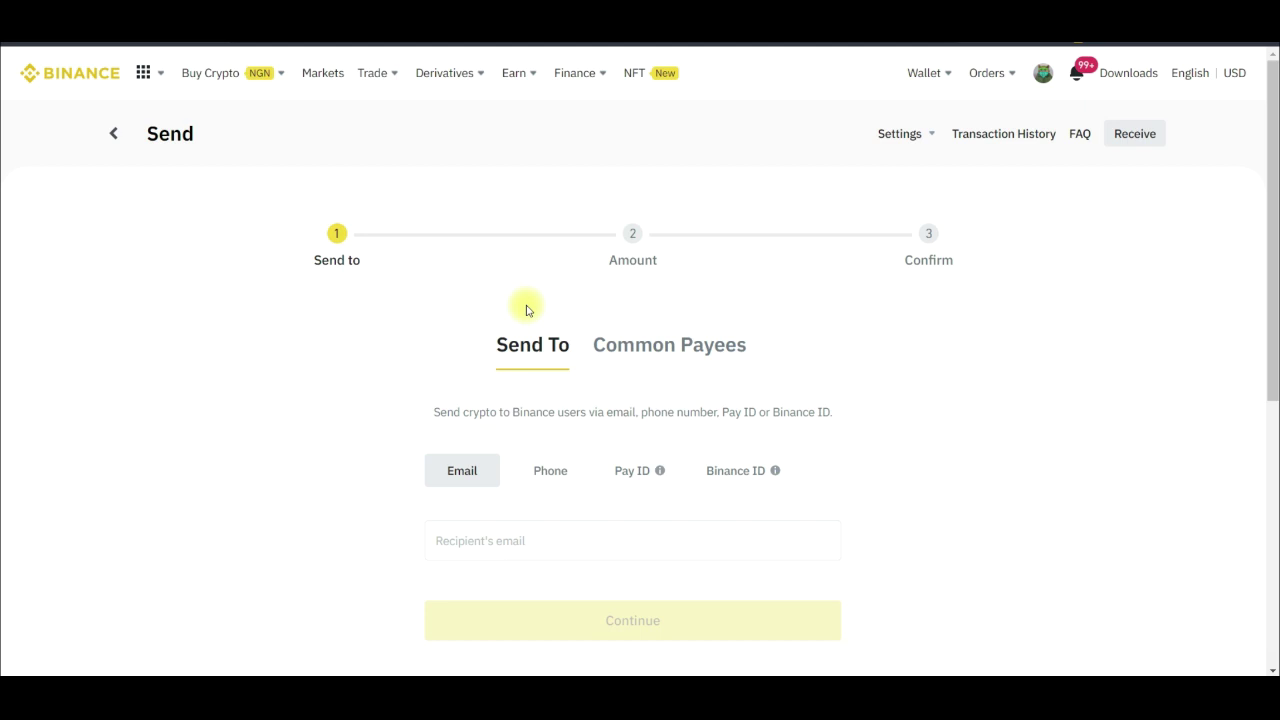
Step: Return to P2P trading and circle the NGN fiat currency setting
mouse_move(197, 76)
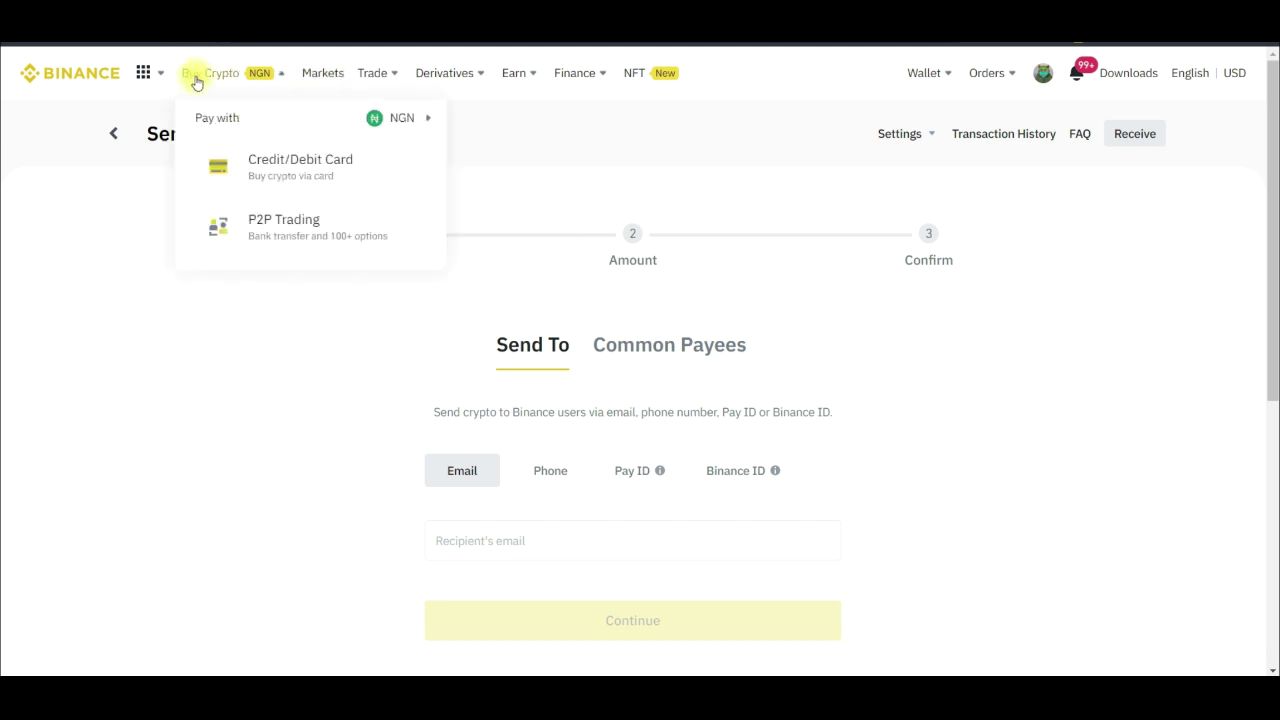
left_click(291, 229)
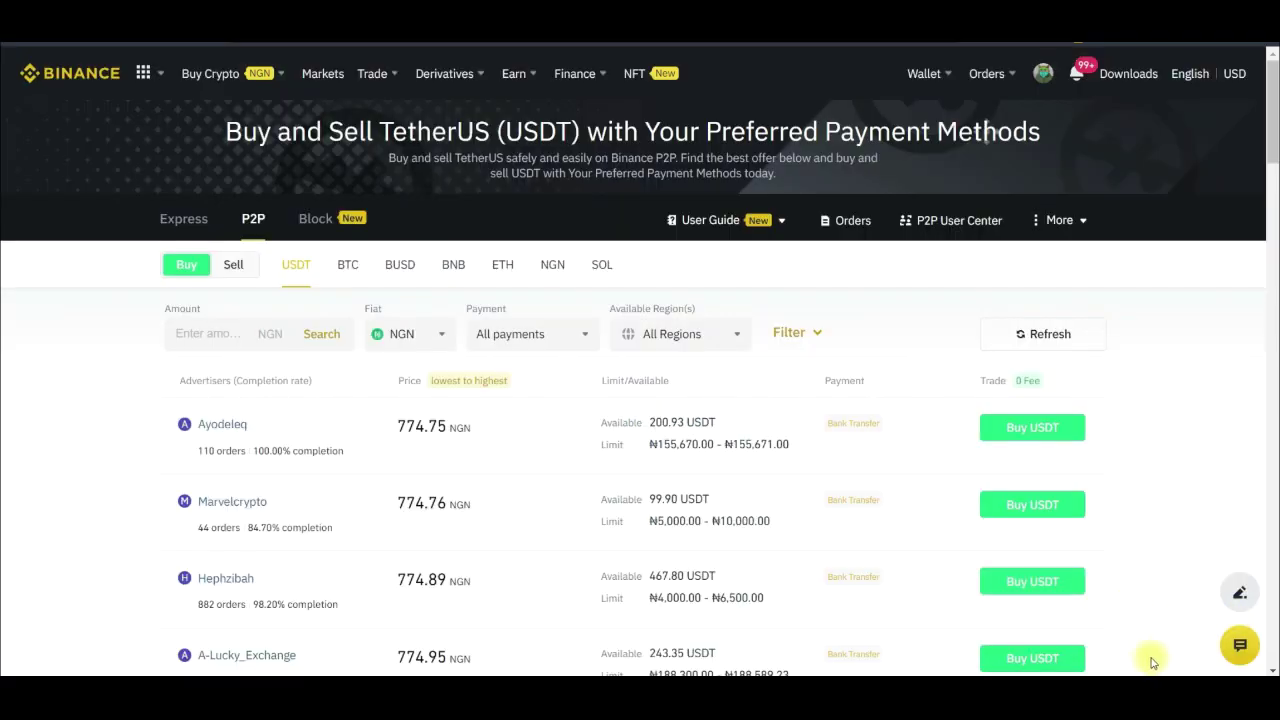
mouse_move(386, 362)
left_mouse_down()
mouse_move(446, 354)
mouse_move(342, 322)
mouse_move(395, 365)
left_mouse_up()
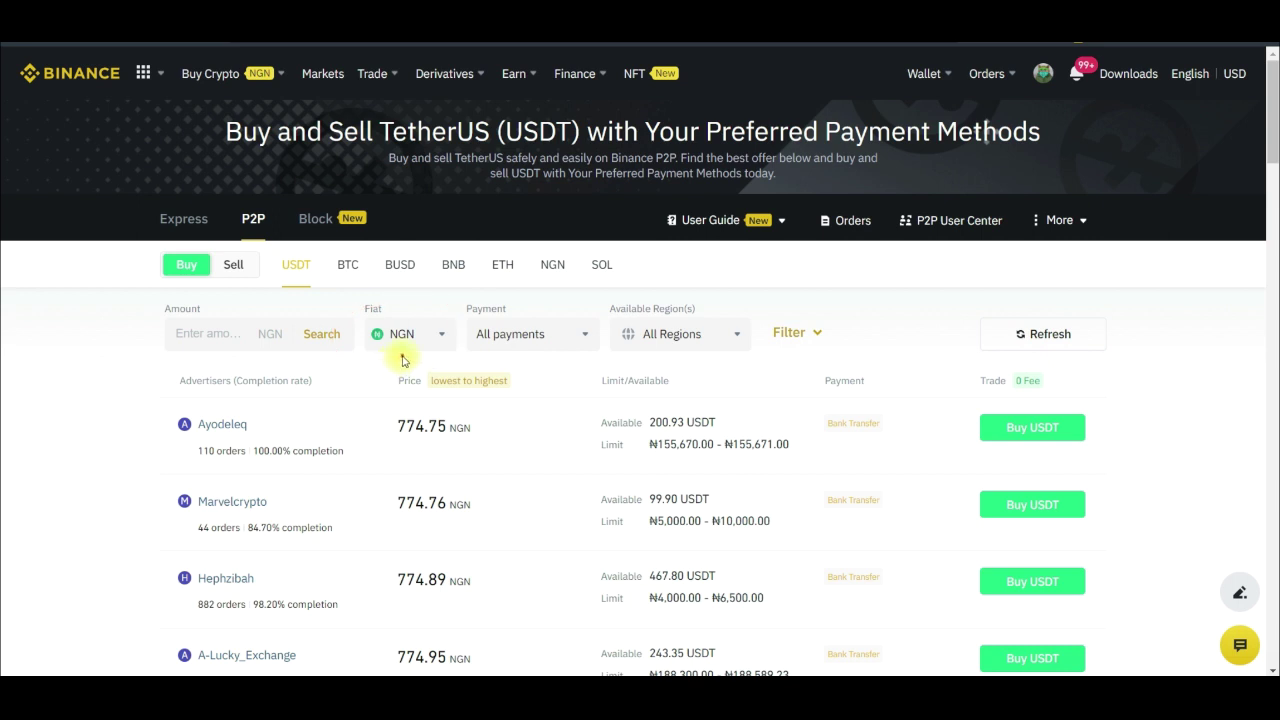
mouse_move(393, 361)
left_mouse_down()
mouse_move(448, 352)
mouse_move(455, 310)
mouse_move(360, 353)
left_mouse_up()
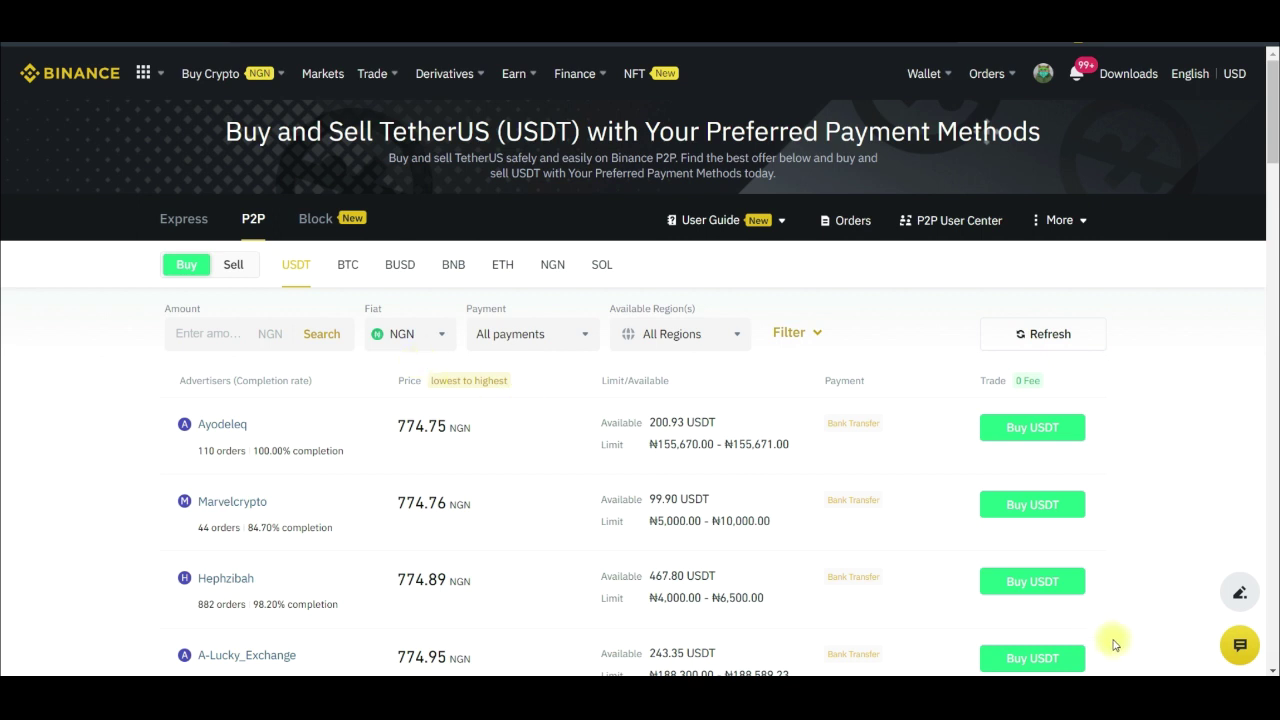
Step: Set the fiat currency to KES and switch to the Sell USDT offers
left_click(438, 340)
type("k")
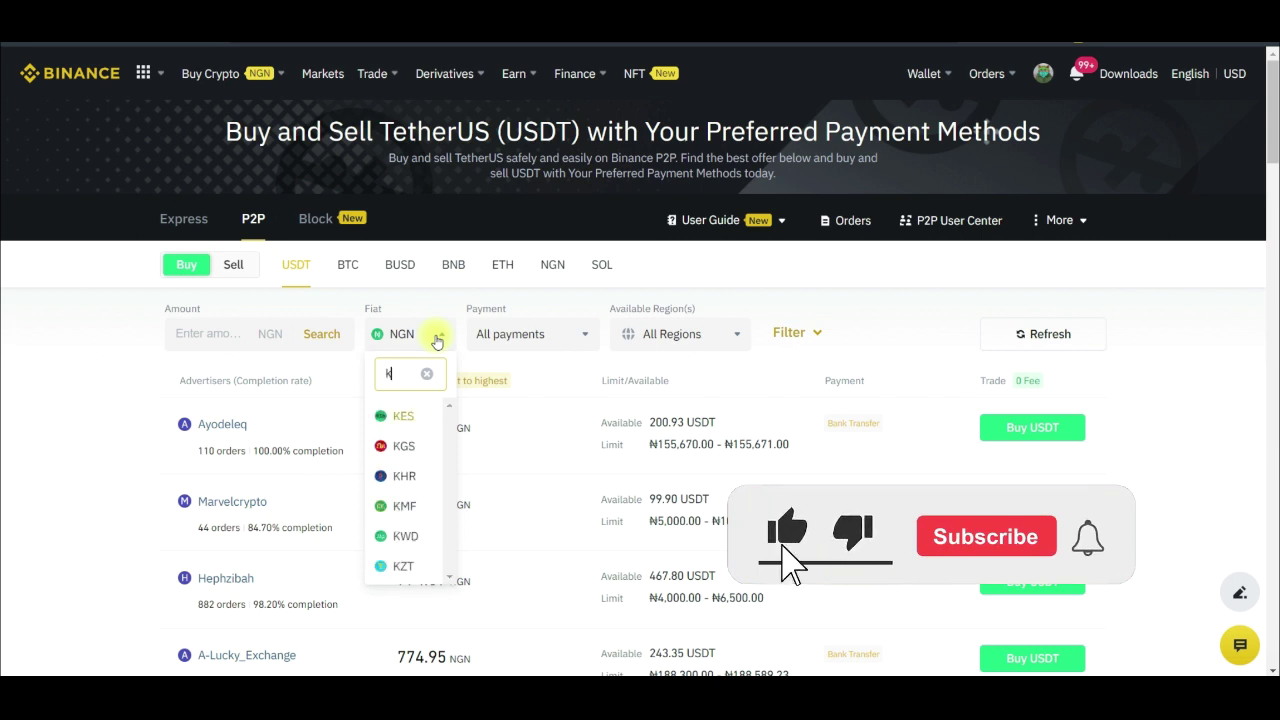
type("es")
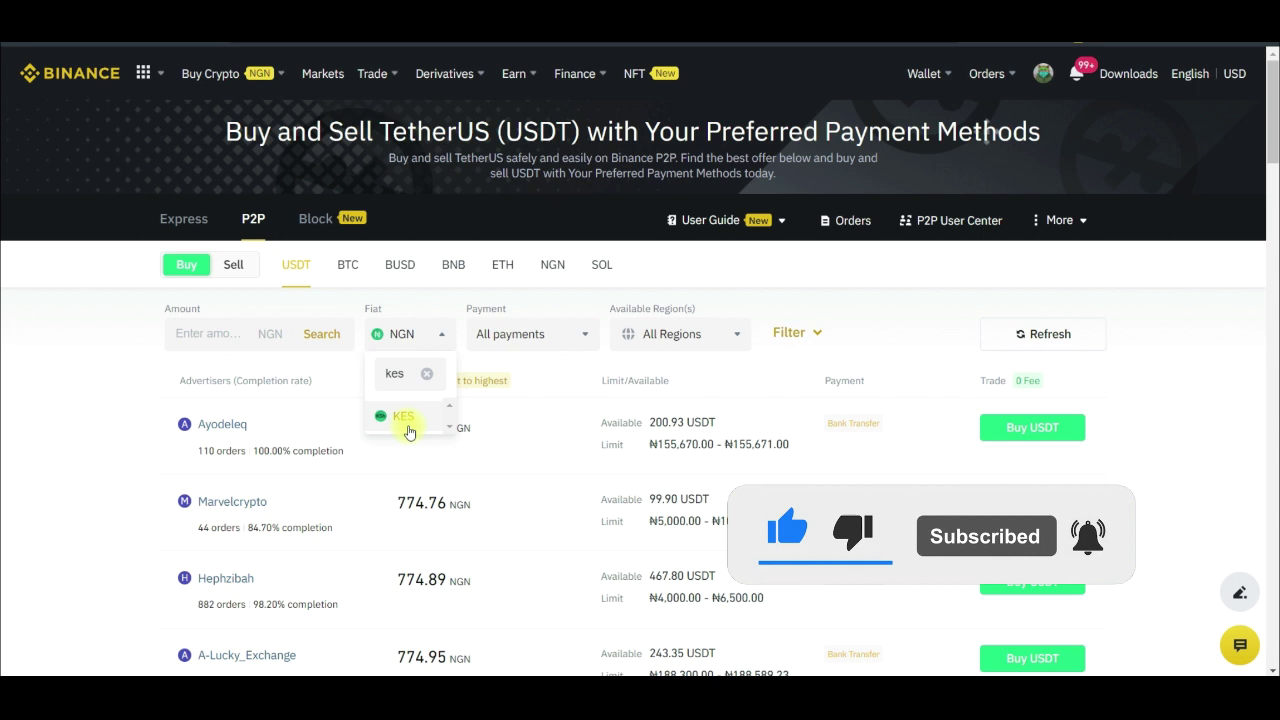
left_click(408, 420)
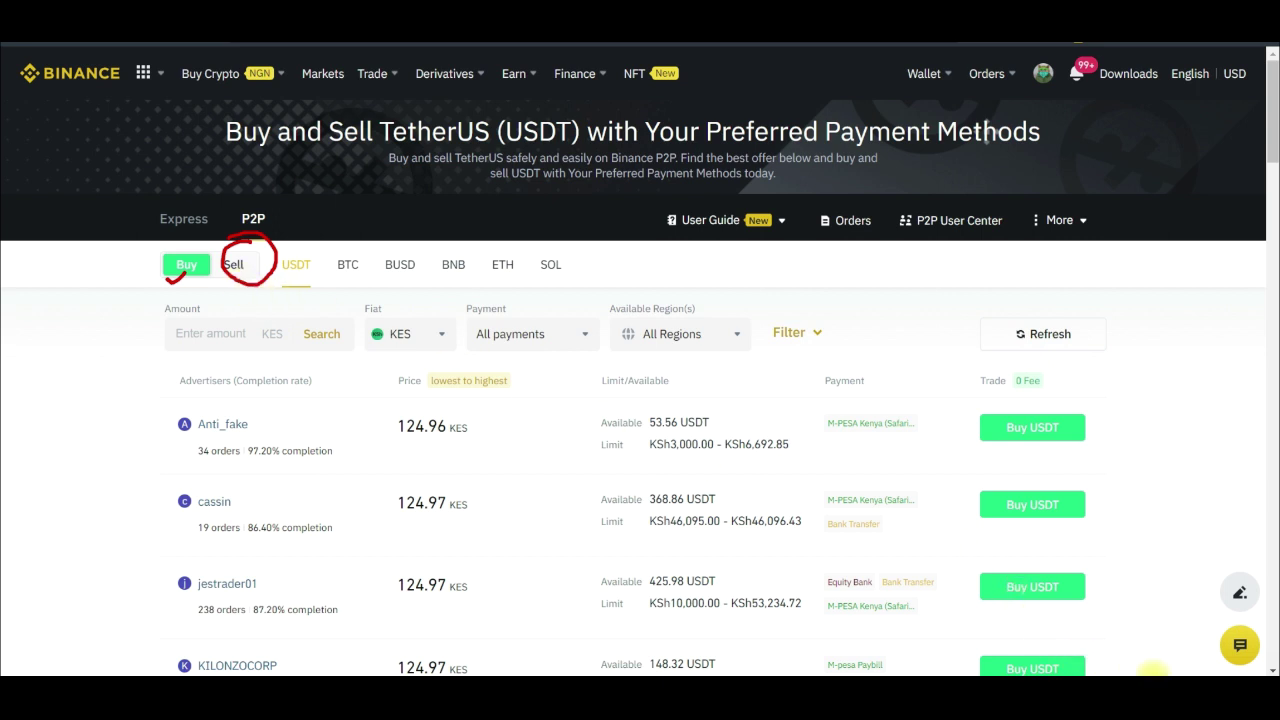
left_click(229, 265)
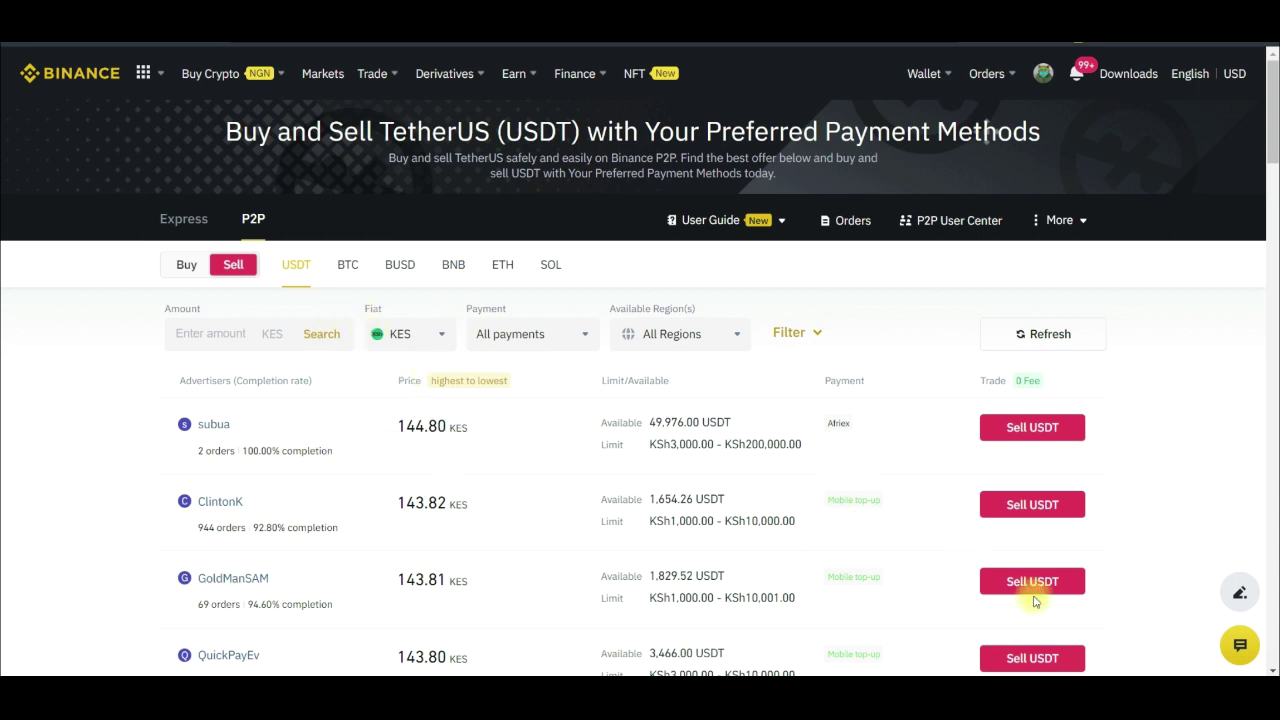
Step: Check-mark the Afriex and Mobile top-up payment methods on the top KES sell offers
scroll(1150, 520, "down", 1)
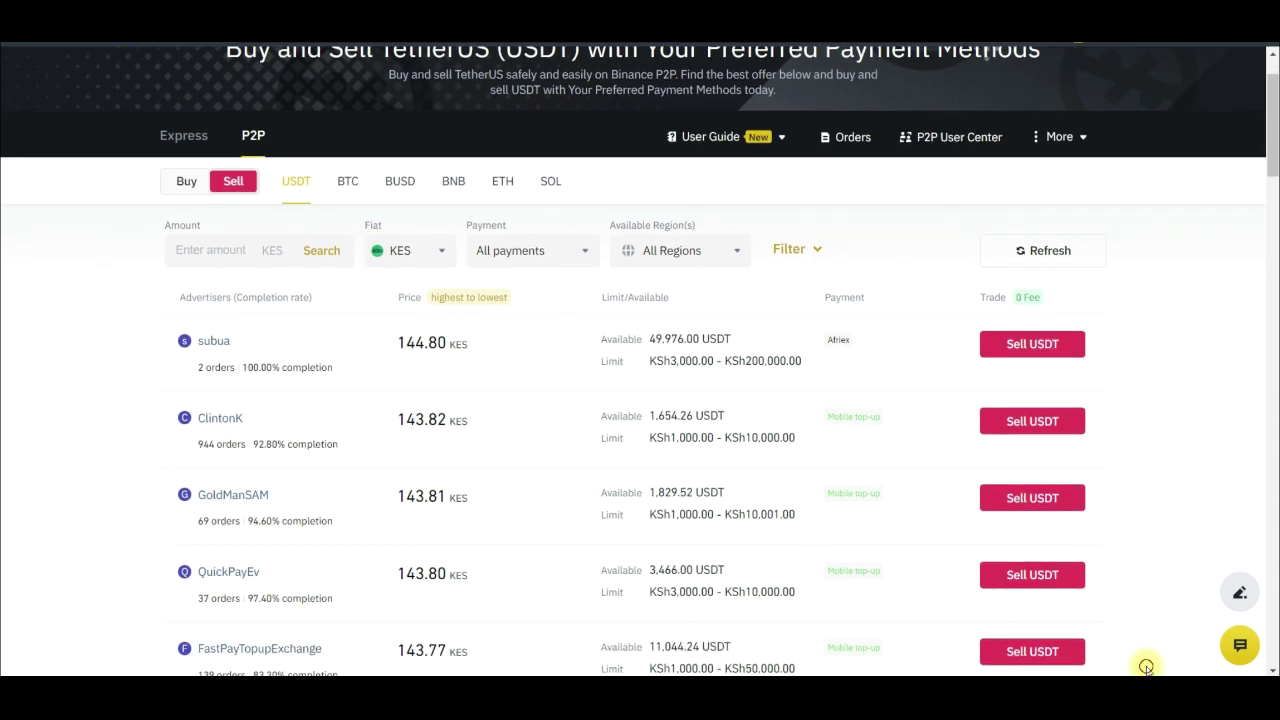
left_click_drag(864, 354, 906, 346)
left_click_drag(894, 426, 932, 411)
left_click_drag(882, 505, 908, 492)
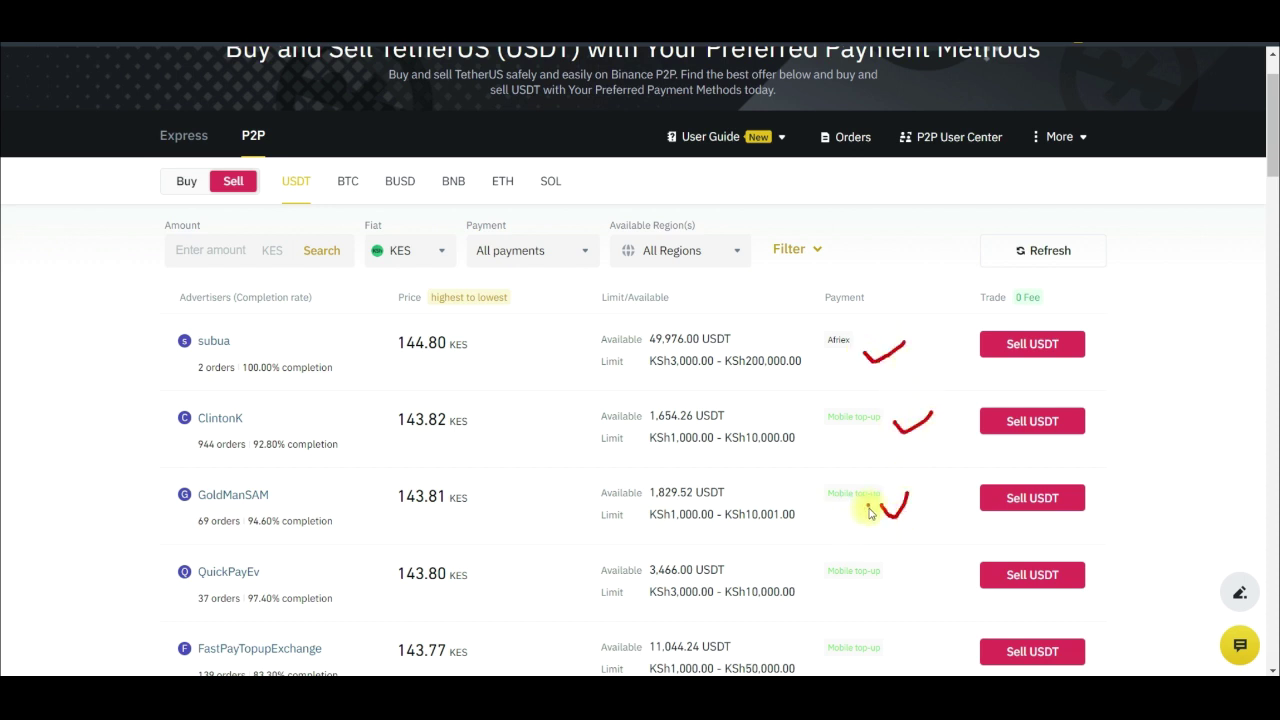
left_click_drag(891, 577, 916, 562)
left_click_drag(875, 652, 912, 639)
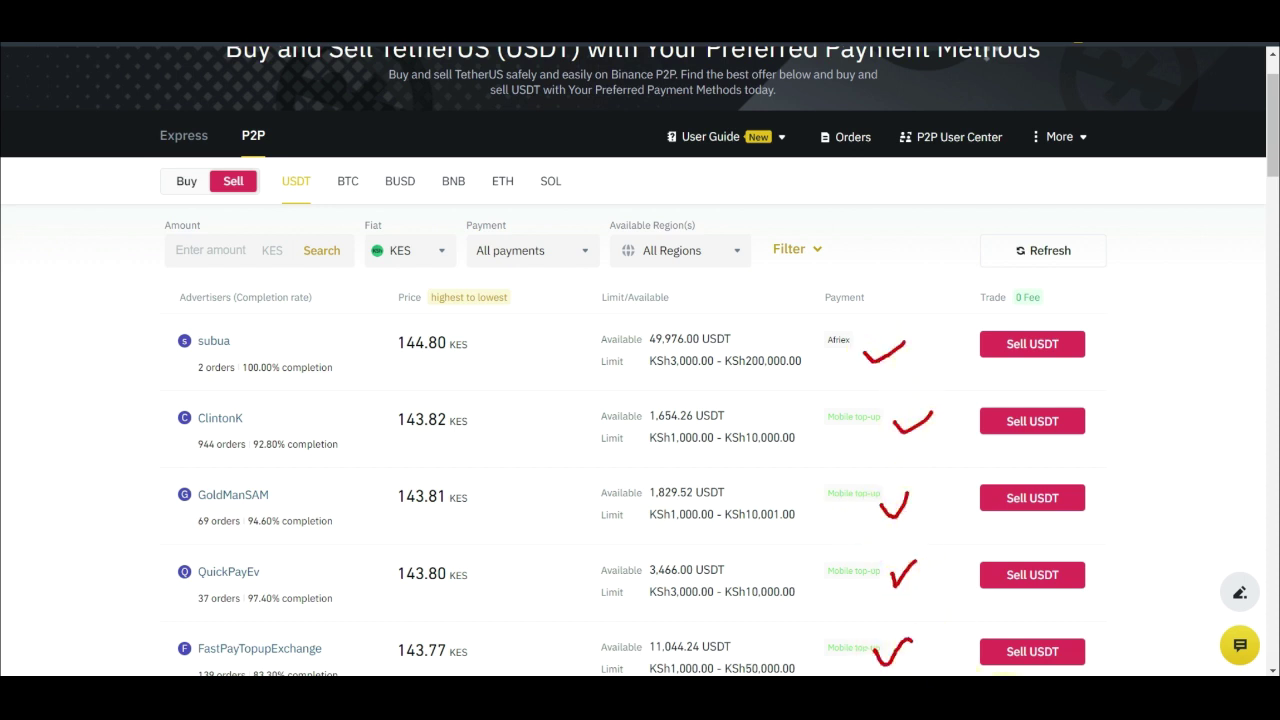
Step: Review the rest of the KES sell list, then bring up the payment method list
scroll(951, 531, "down", 1)
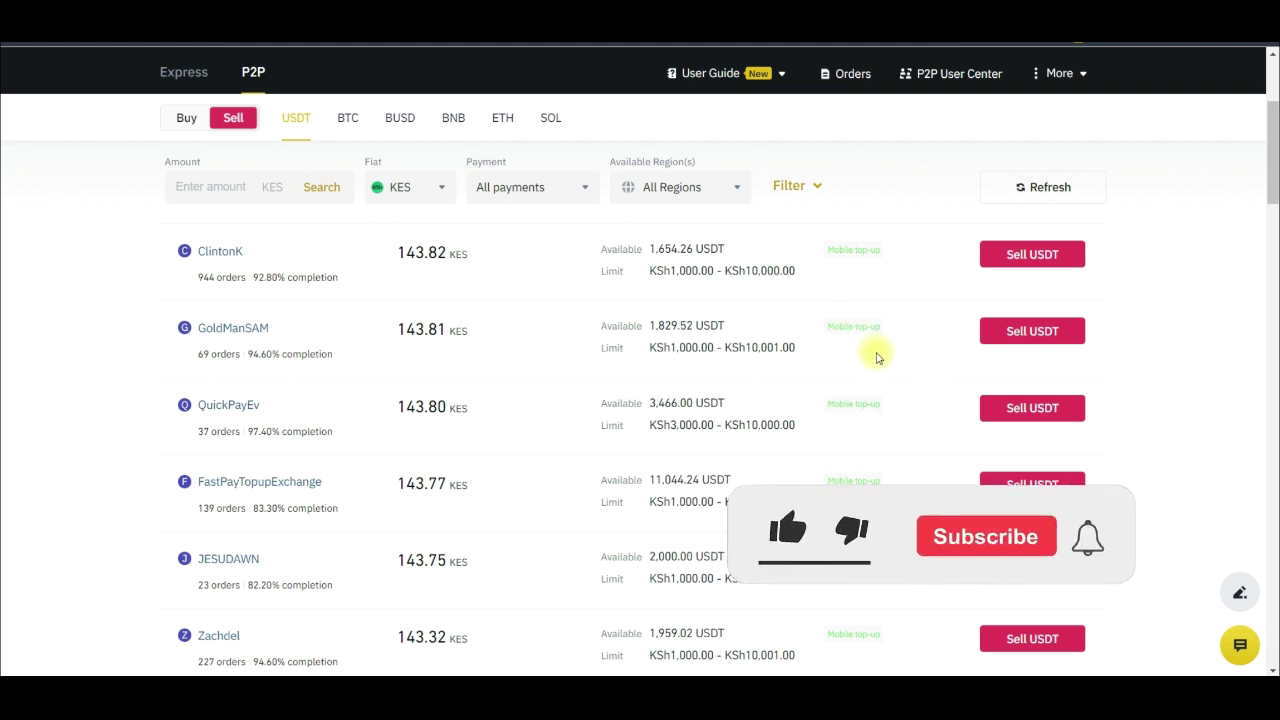
scroll(874, 391, "down", 1)
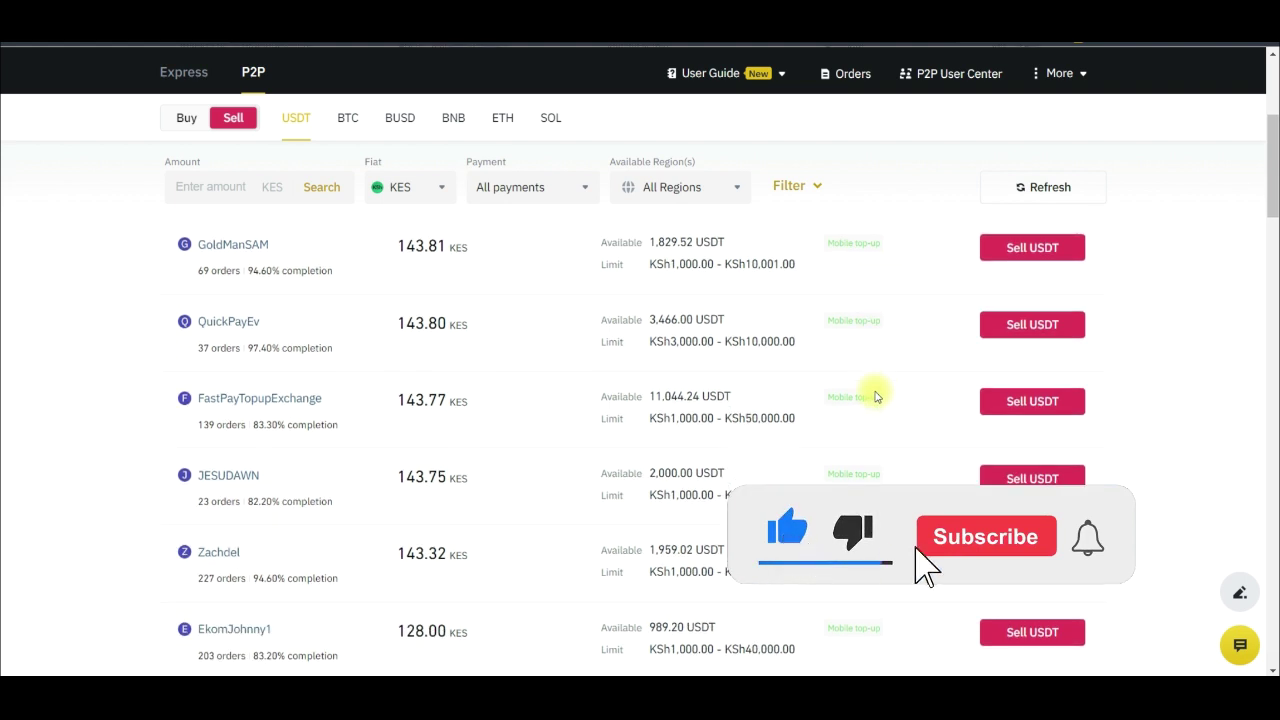
scroll(871, 413, "down", 1)
scroll(875, 440, "down", 3)
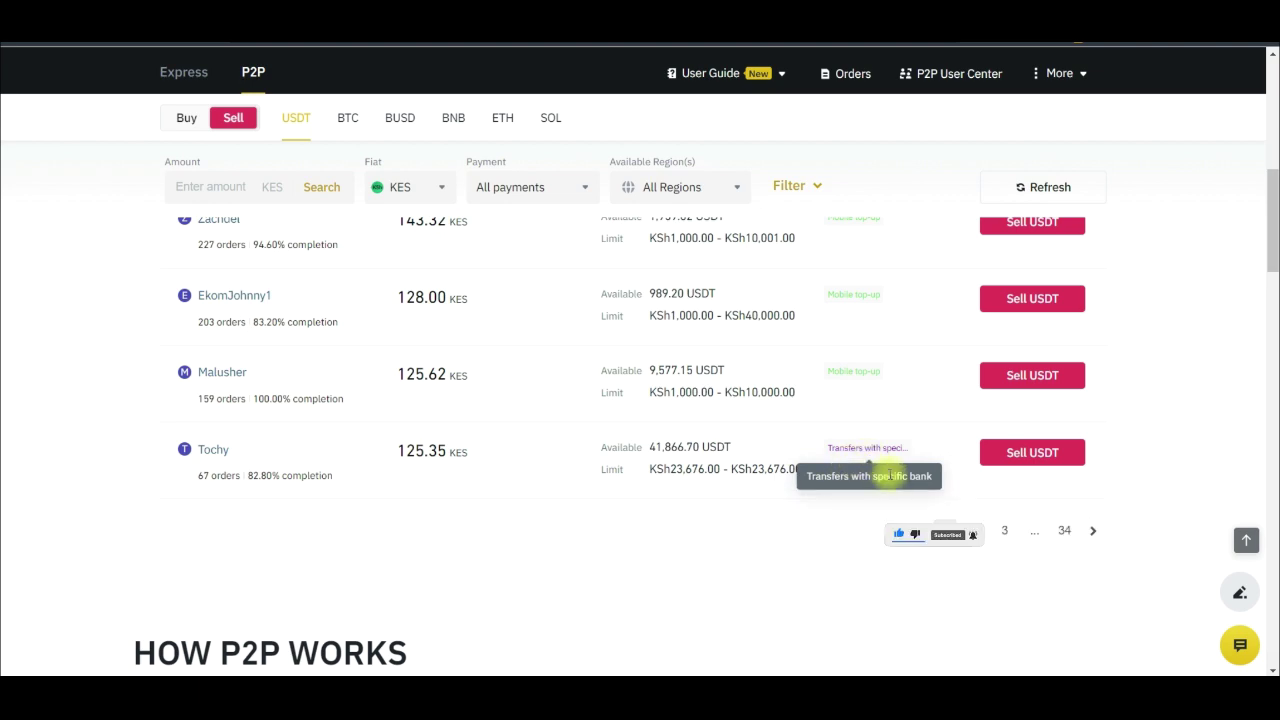
scroll(804, 423, "up", 1)
scroll(804, 423, "up", 6)
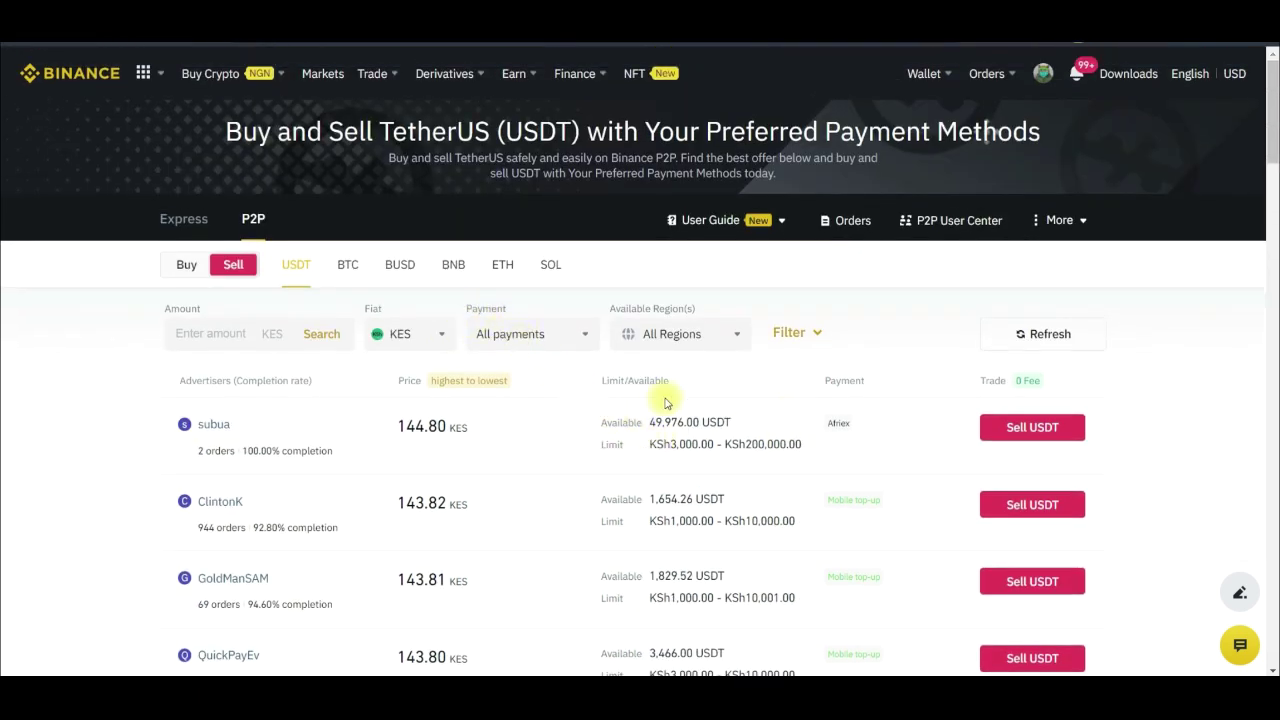
mouse_move(520, 296)
left_mouse_down()
mouse_move(608, 380)
mouse_move(514, 309)
left_mouse_up()
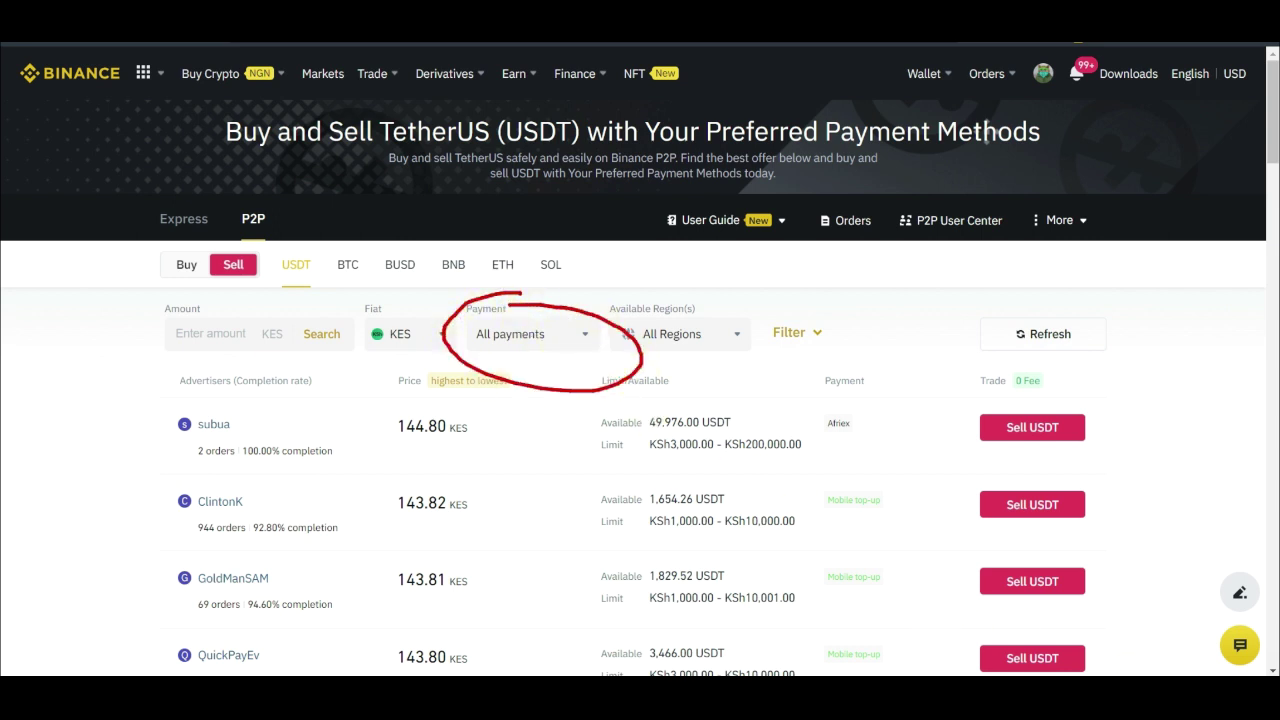
key("Escape")
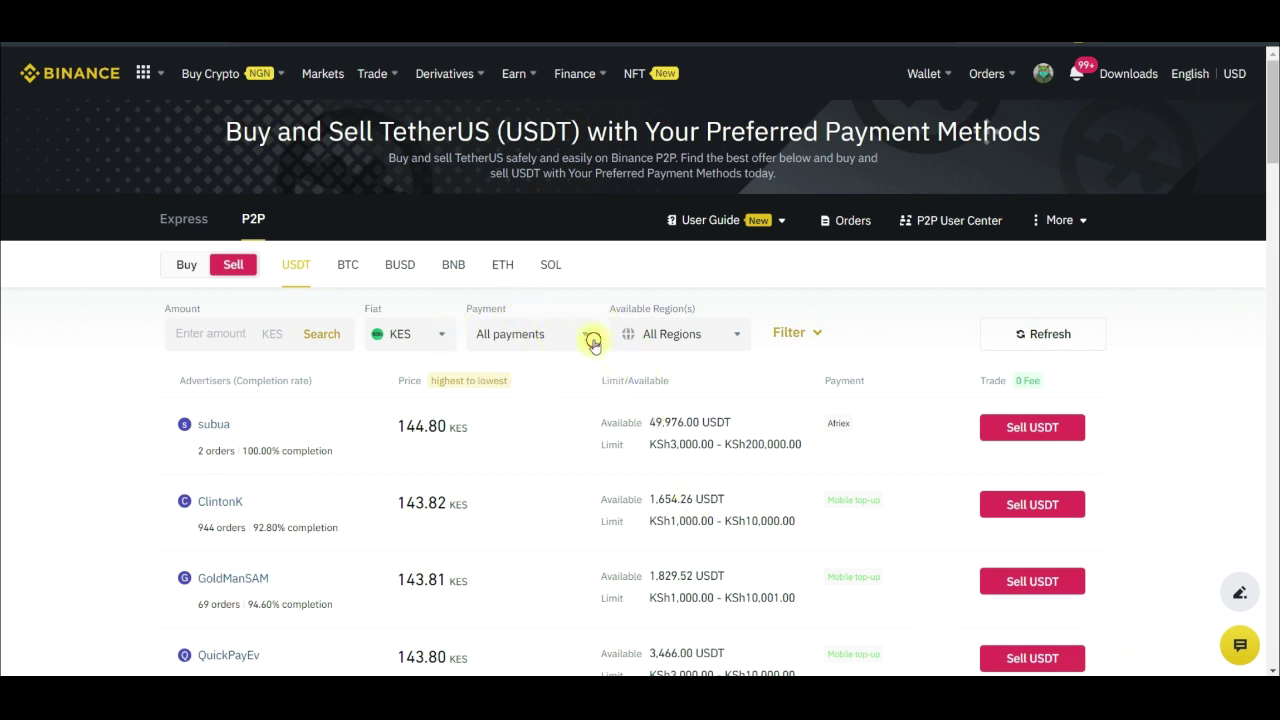
left_click(590, 335)
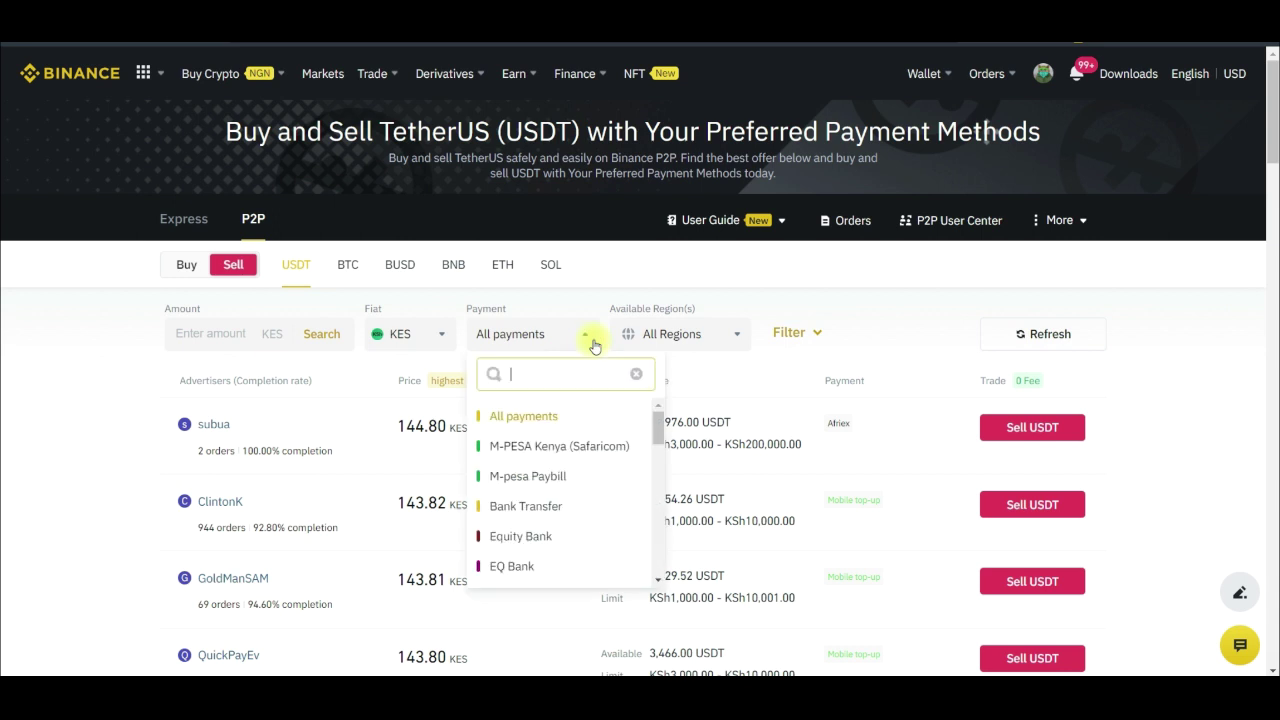
Step: Filter KES sell offers to Bank Transfer and mark their payment methods and verified badge
left_click(522, 507)
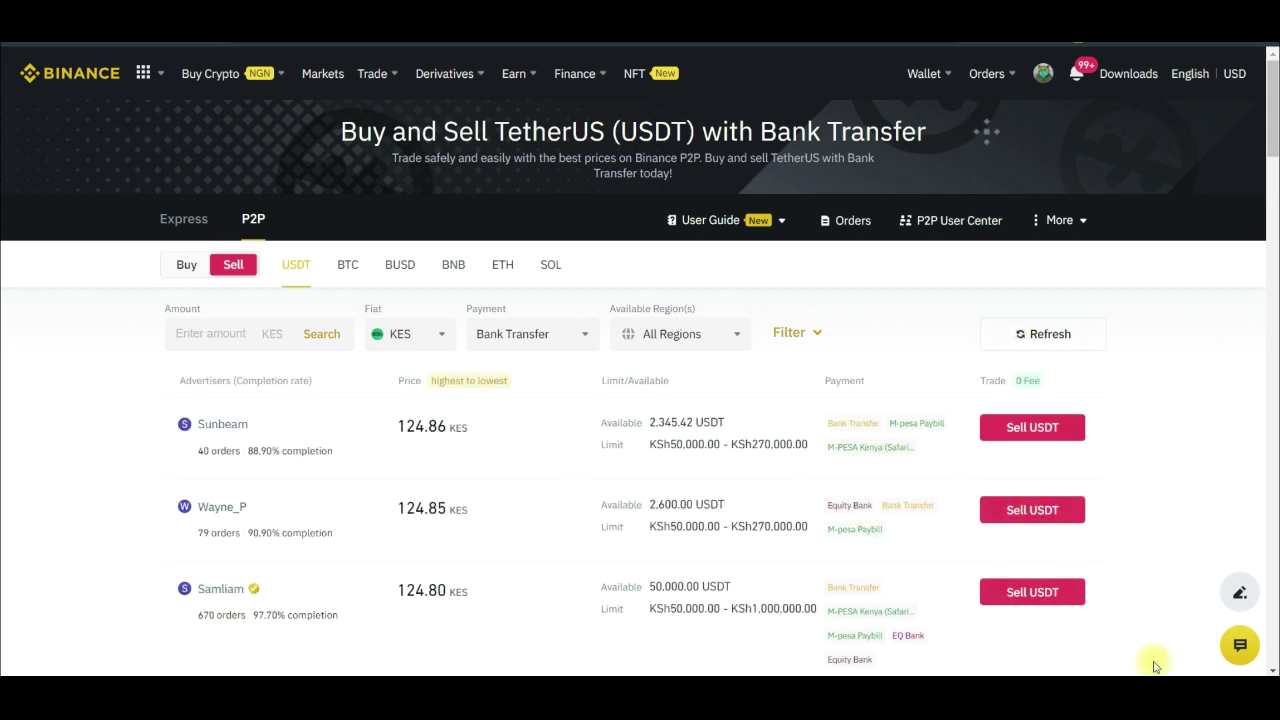
mouse_move(842, 463)
left_mouse_down()
mouse_move(945, 398)
mouse_move(805, 444)
left_mouse_up()
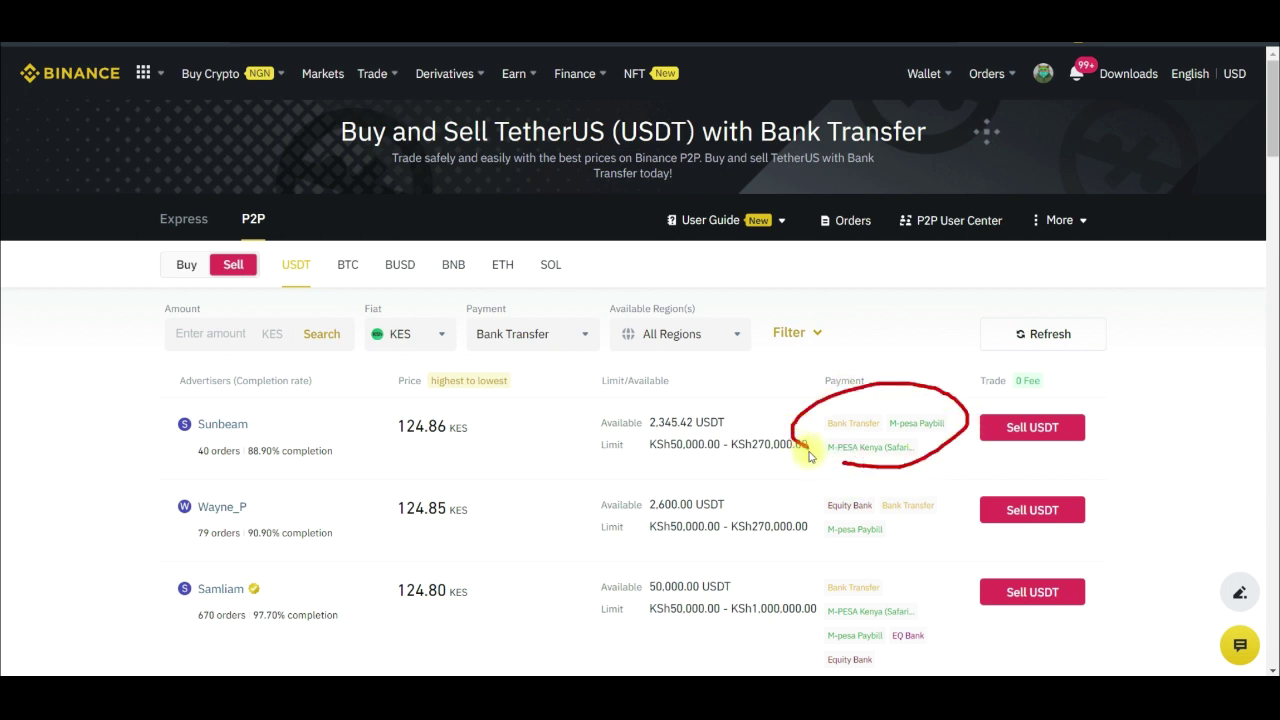
mouse_move(830, 550)
left_mouse_down()
mouse_move(925, 505)
mouse_move(831, 563)
mouse_move(932, 625)
mouse_move(817, 650)
mouse_move(855, 574)
left_mouse_up()
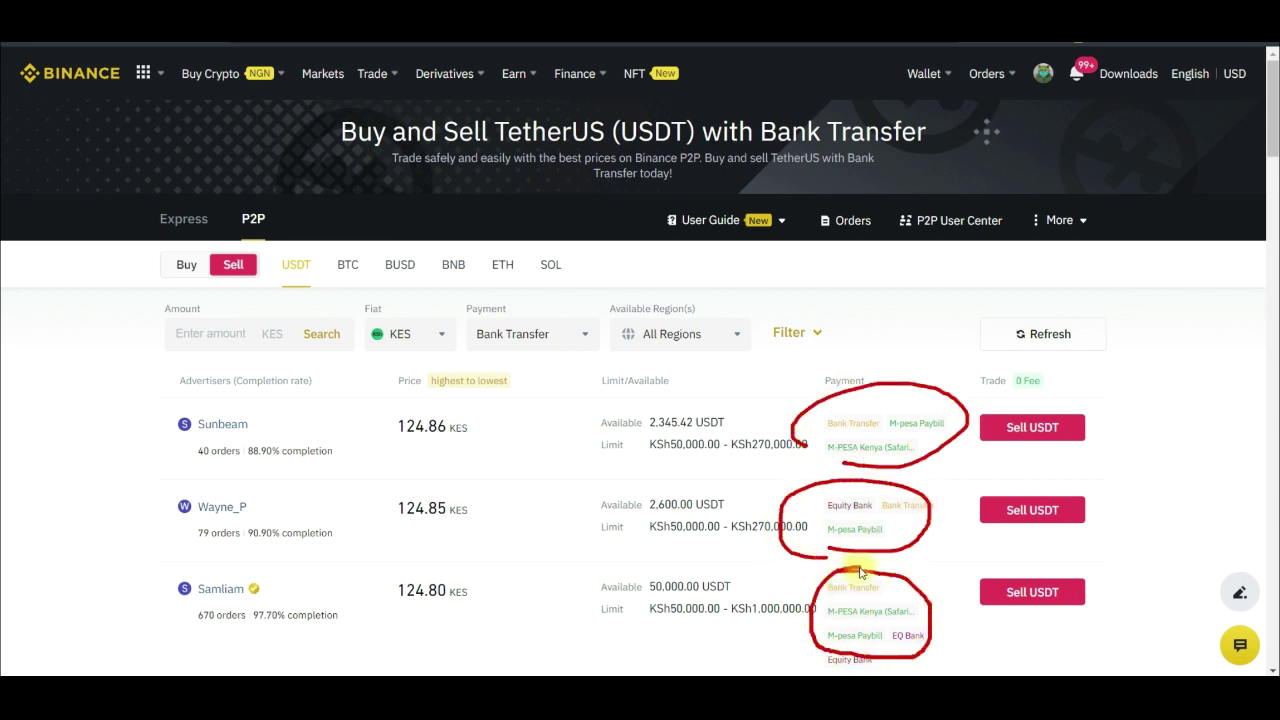
left_click(838, 437)
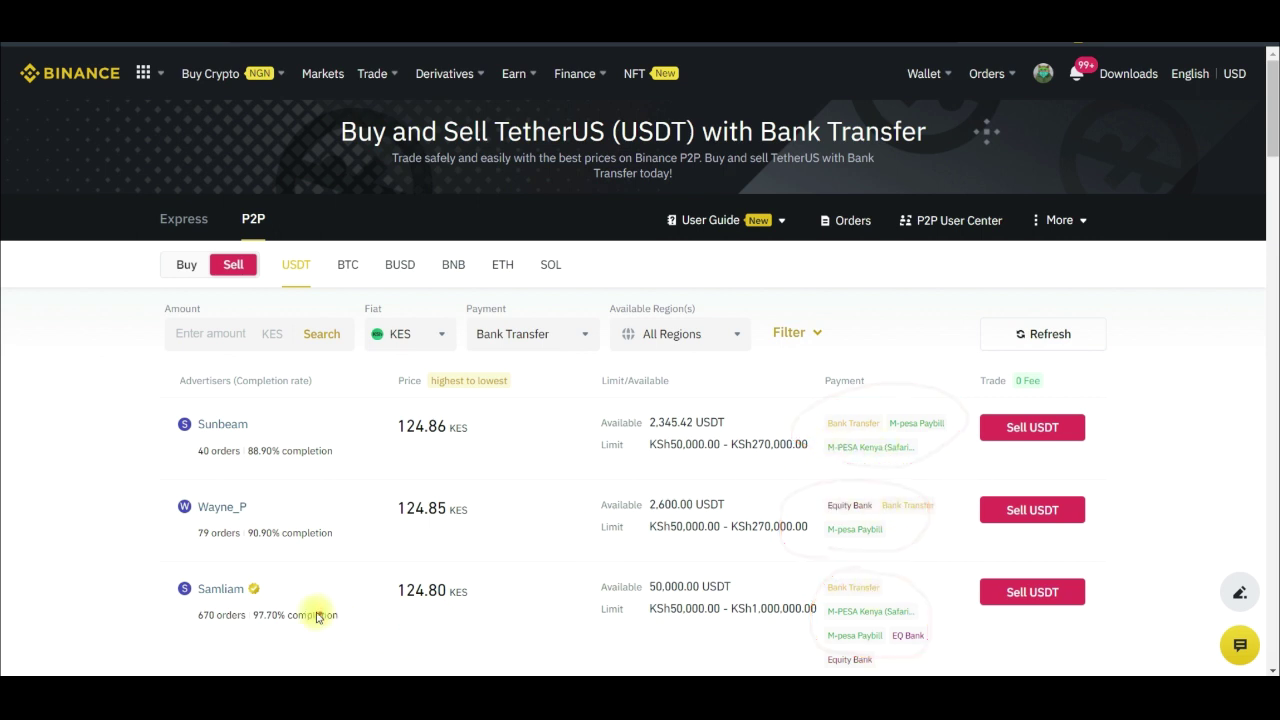
mouse_move(245, 585)
left_mouse_down()
mouse_move(263, 591)
mouse_move(249, 603)
mouse_move(258, 612)
left_mouse_up()
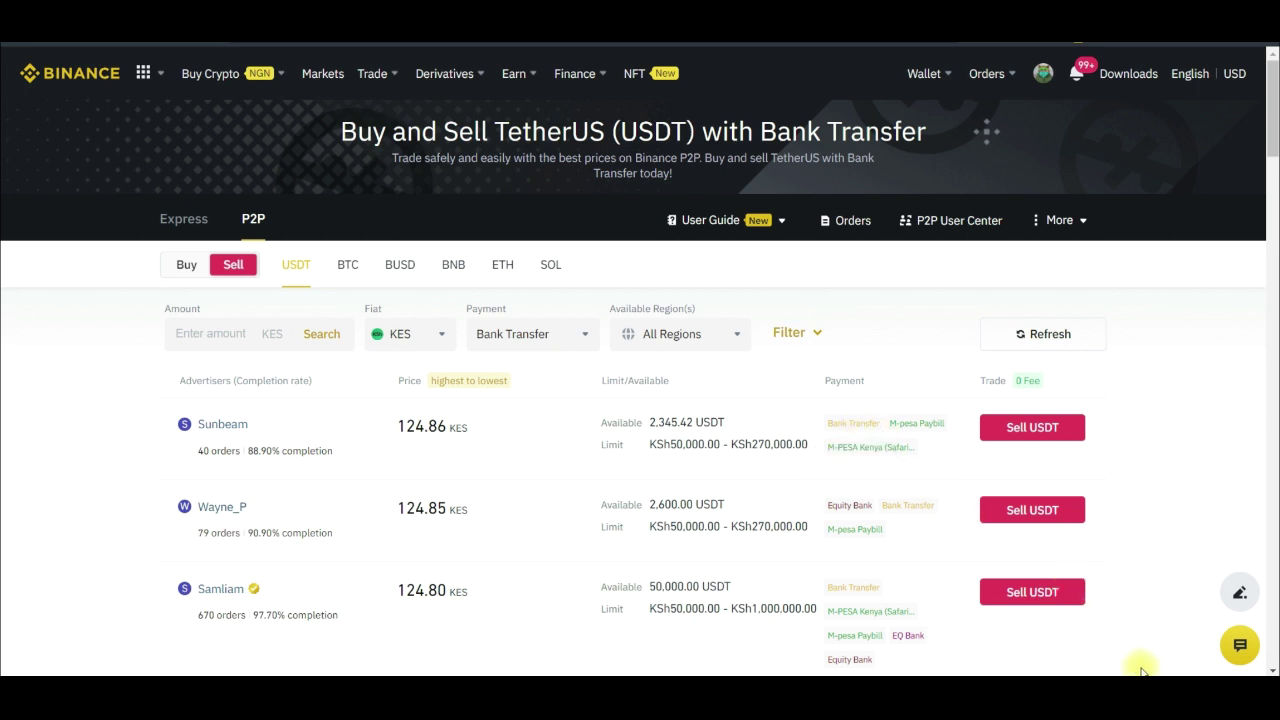
mouse_move(766, 366)
left_mouse_down()
mouse_move(843, 346)
mouse_move(749, 351)
mouse_move(793, 370)
left_mouse_up()
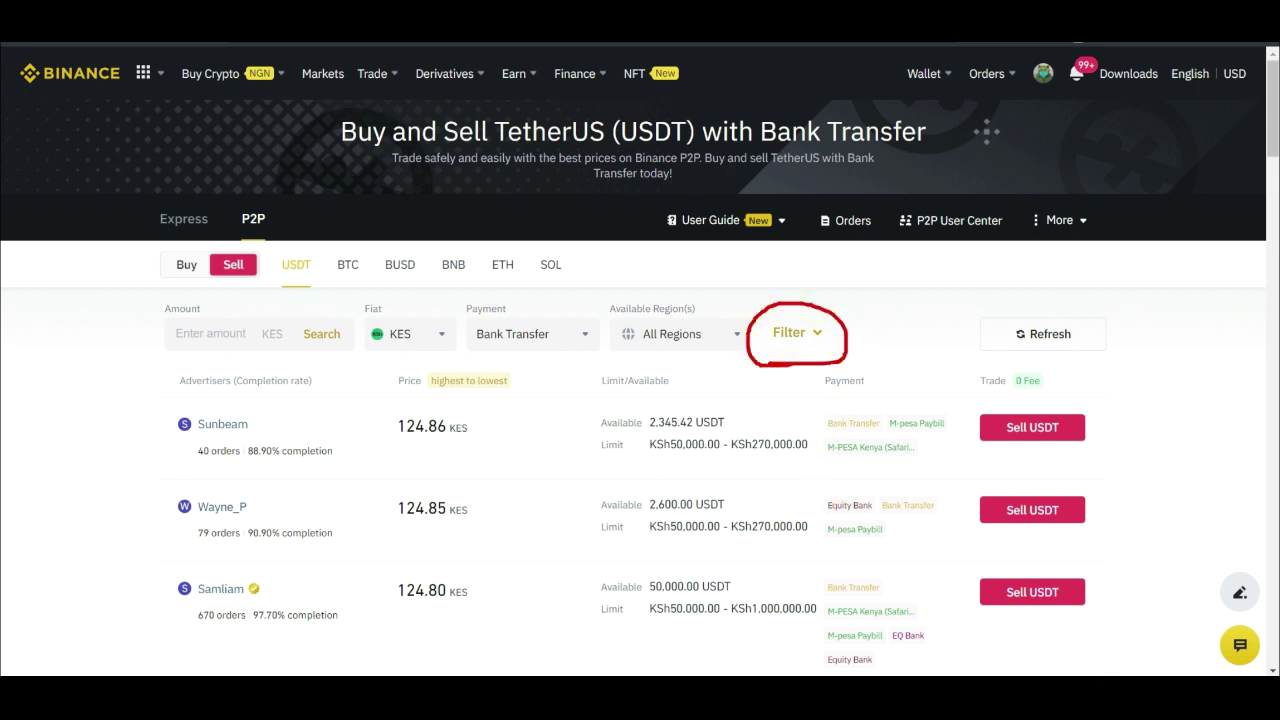
left_click(812, 332)
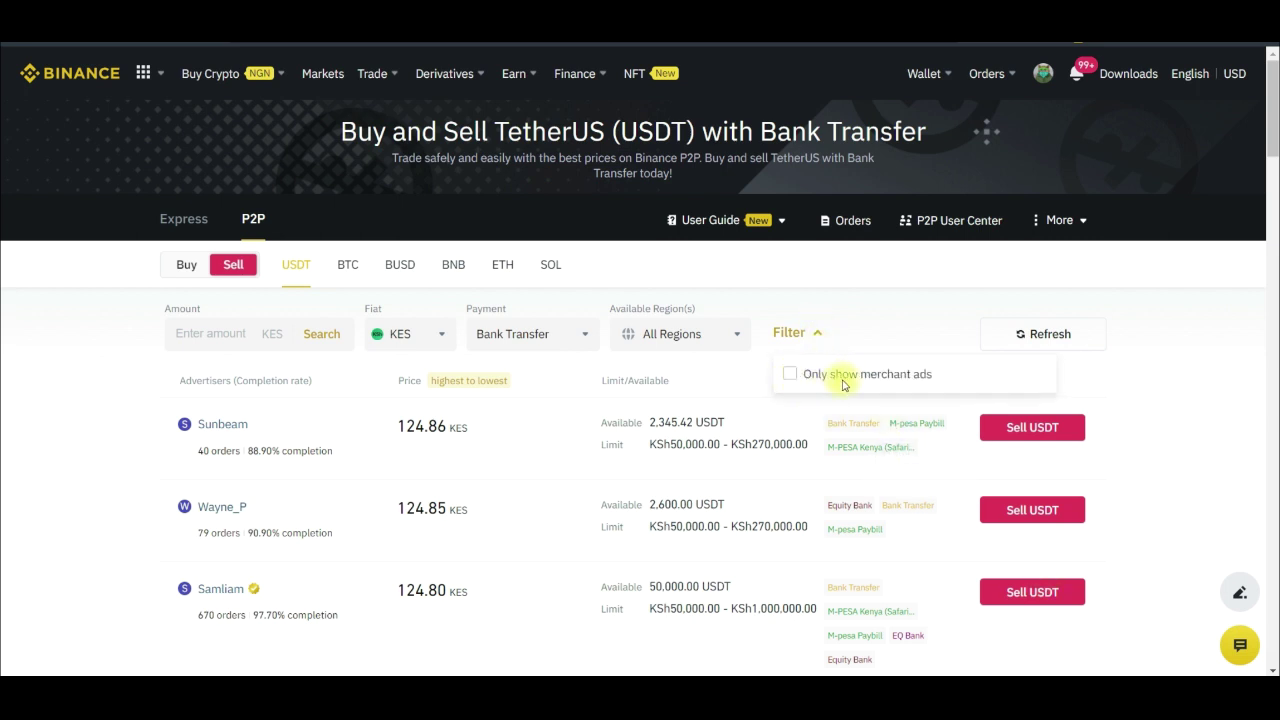
left_click(789, 376)
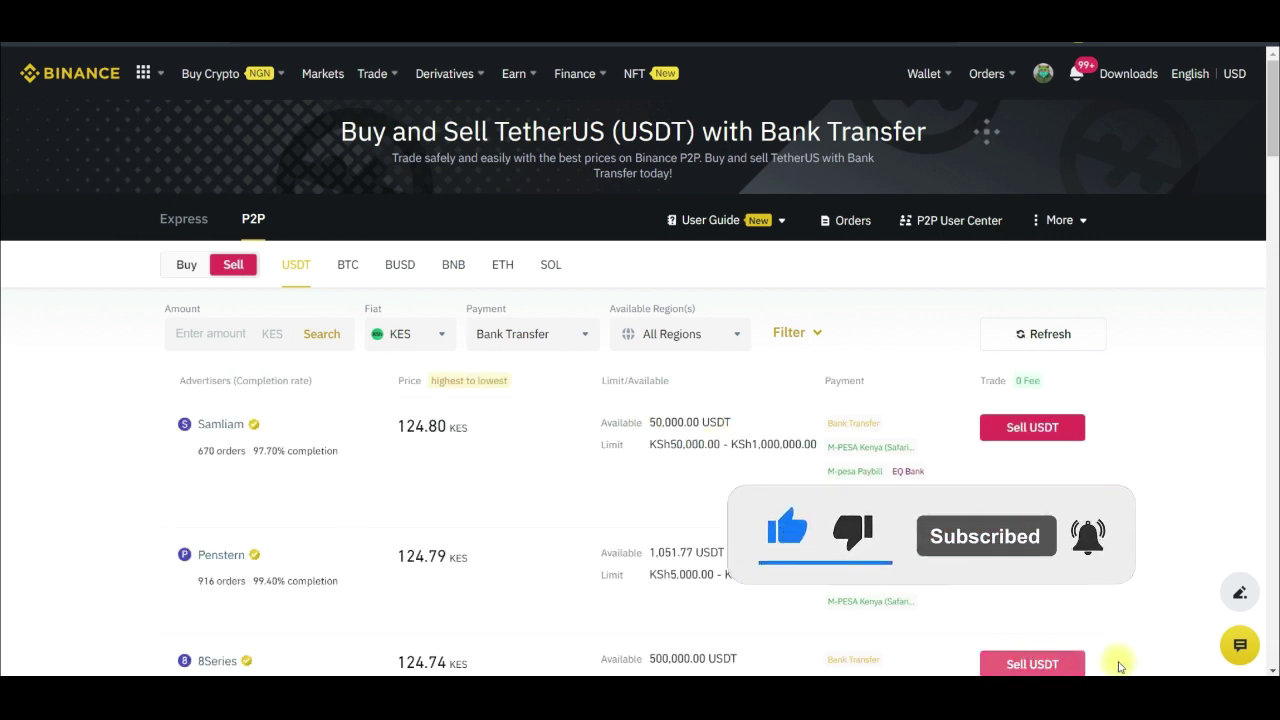
mouse_move(255, 440)
left_mouse_down()
mouse_move(251, 423)
mouse_move(245, 455)
left_mouse_up()
mouse_move(270, 565)
left_mouse_down()
mouse_move(251, 571)
mouse_move(243, 543)
mouse_move(224, 566)
left_mouse_up()
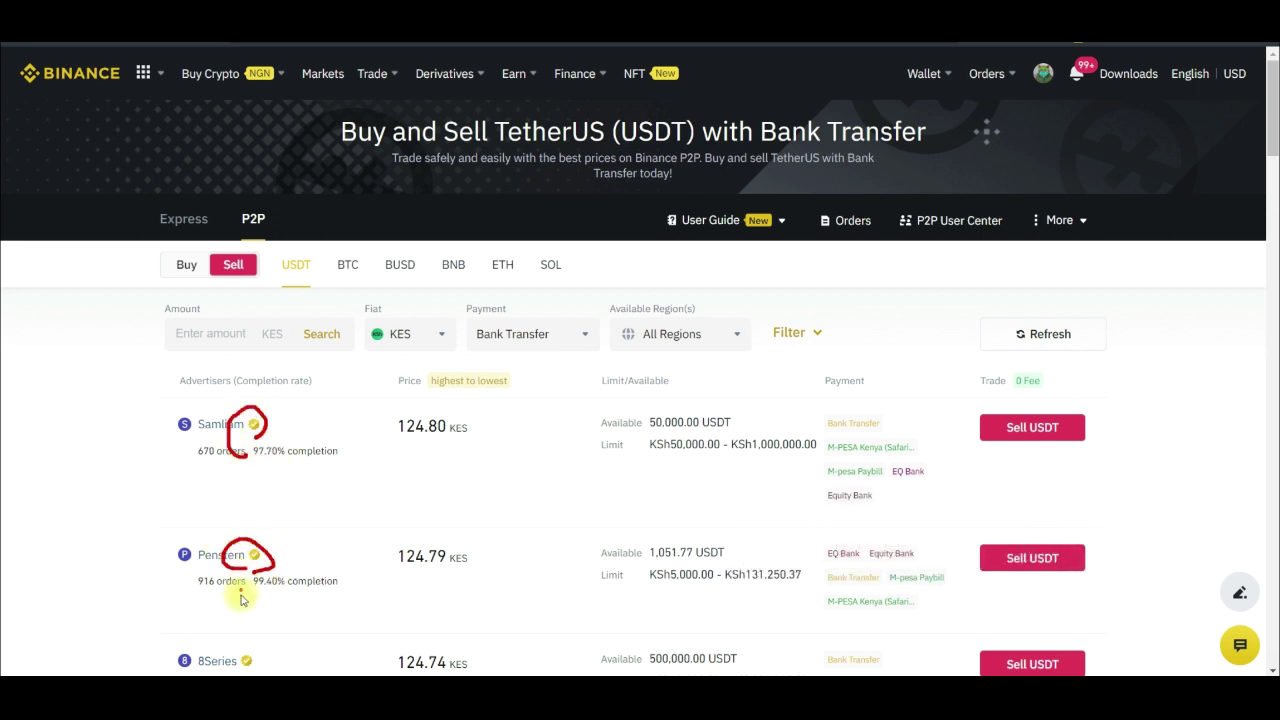
left_click_drag(241, 662, 238, 650)
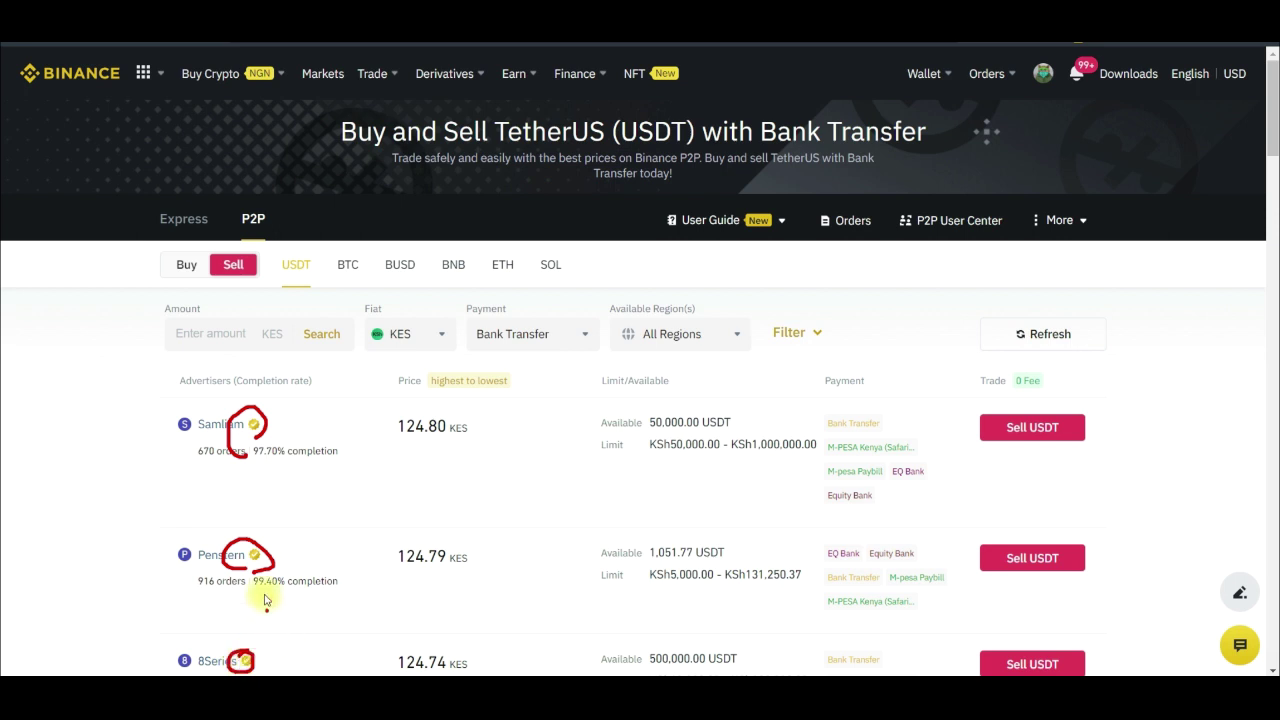
right_click(1145, 671)
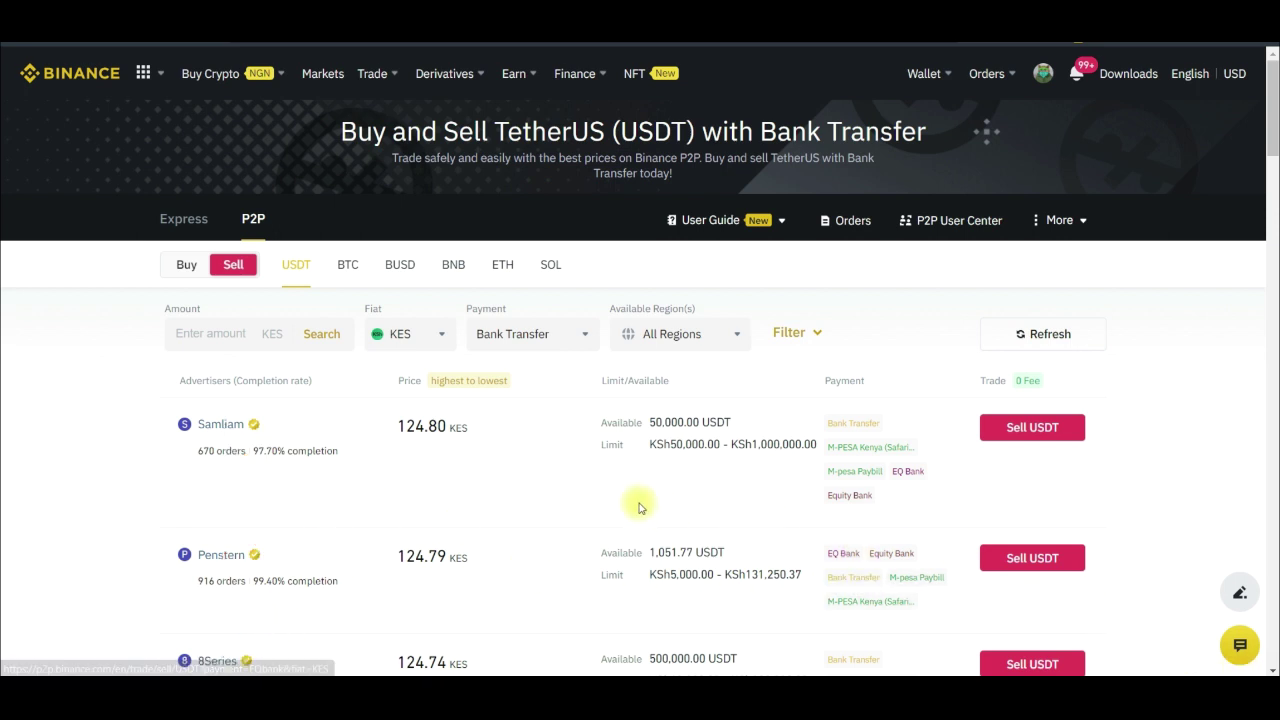
scroll(600, 510, "down", 2)
scroll(580, 471, "up", 1)
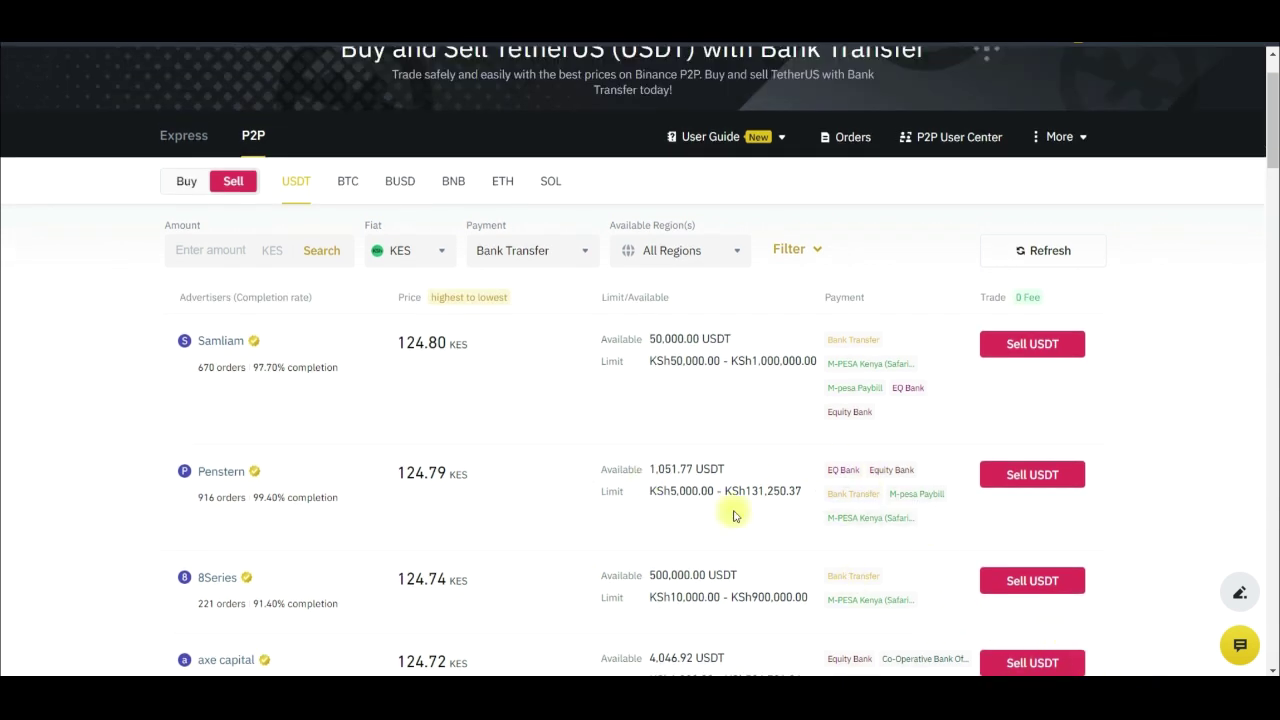
left_click_drag(680, 378, 816, 381)
left_click_drag(669, 510, 798, 497)
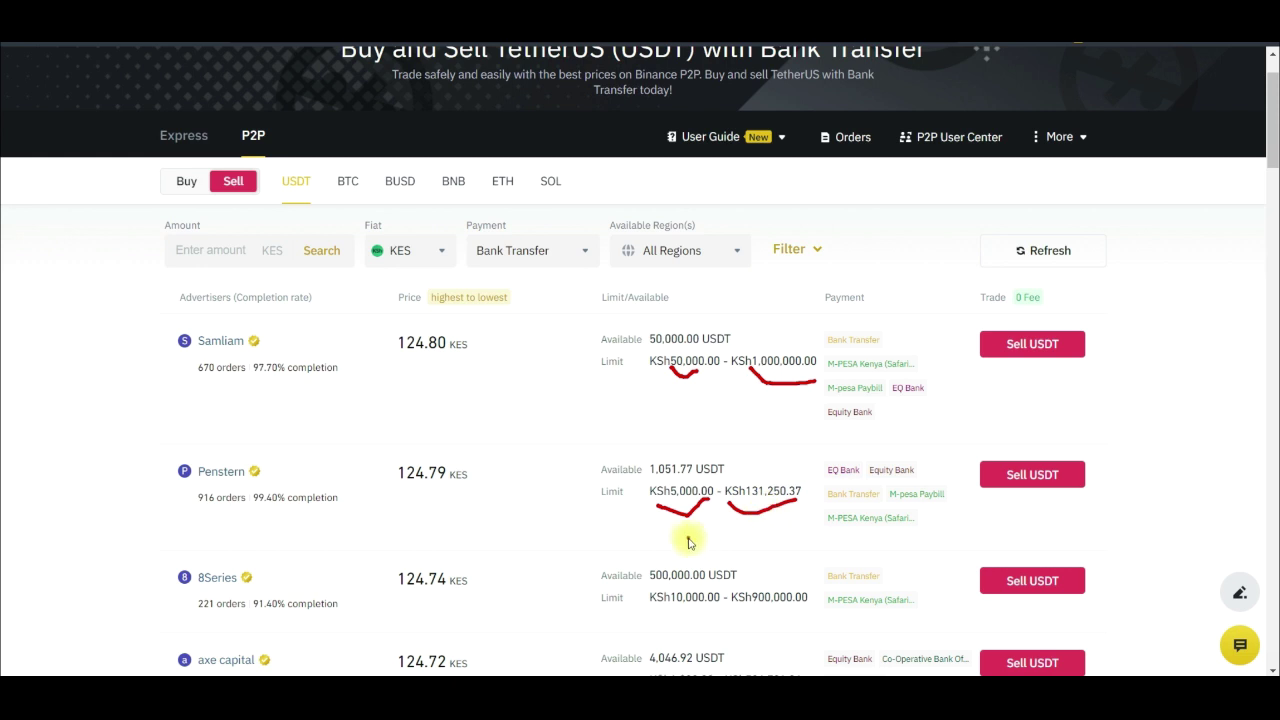
left_click(692, 400)
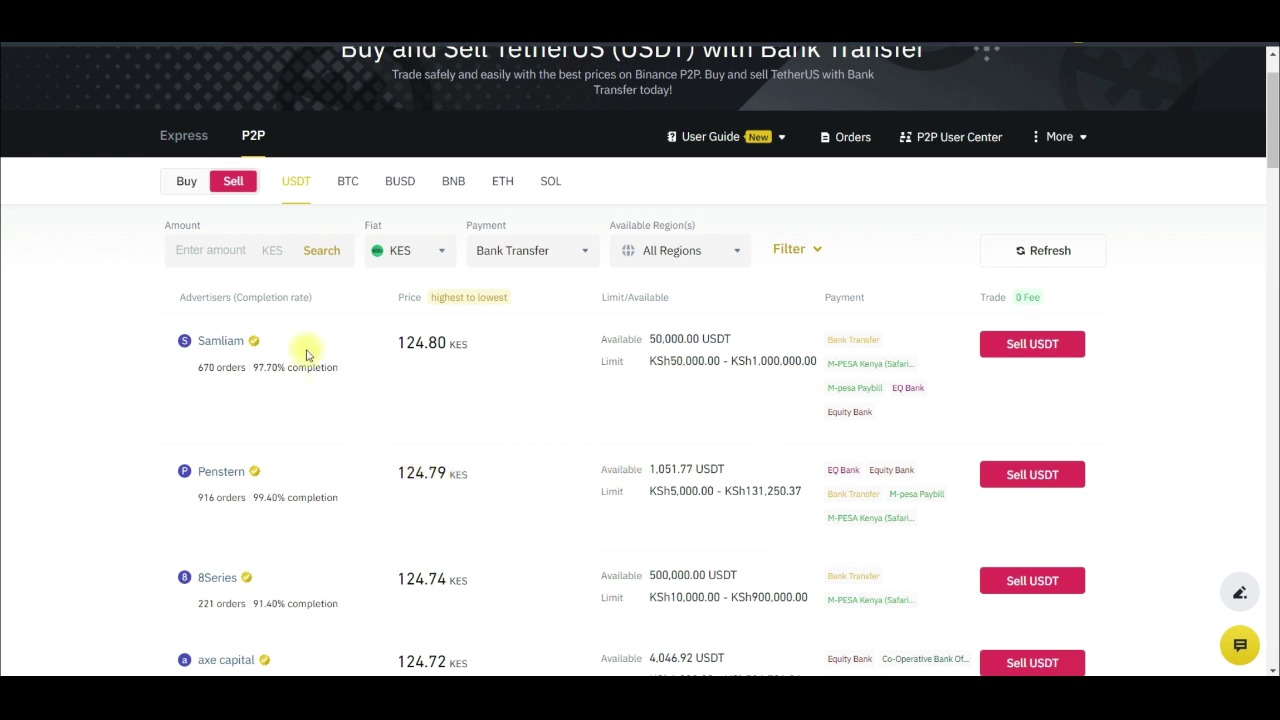
scroll(577, 556, "up", 1)
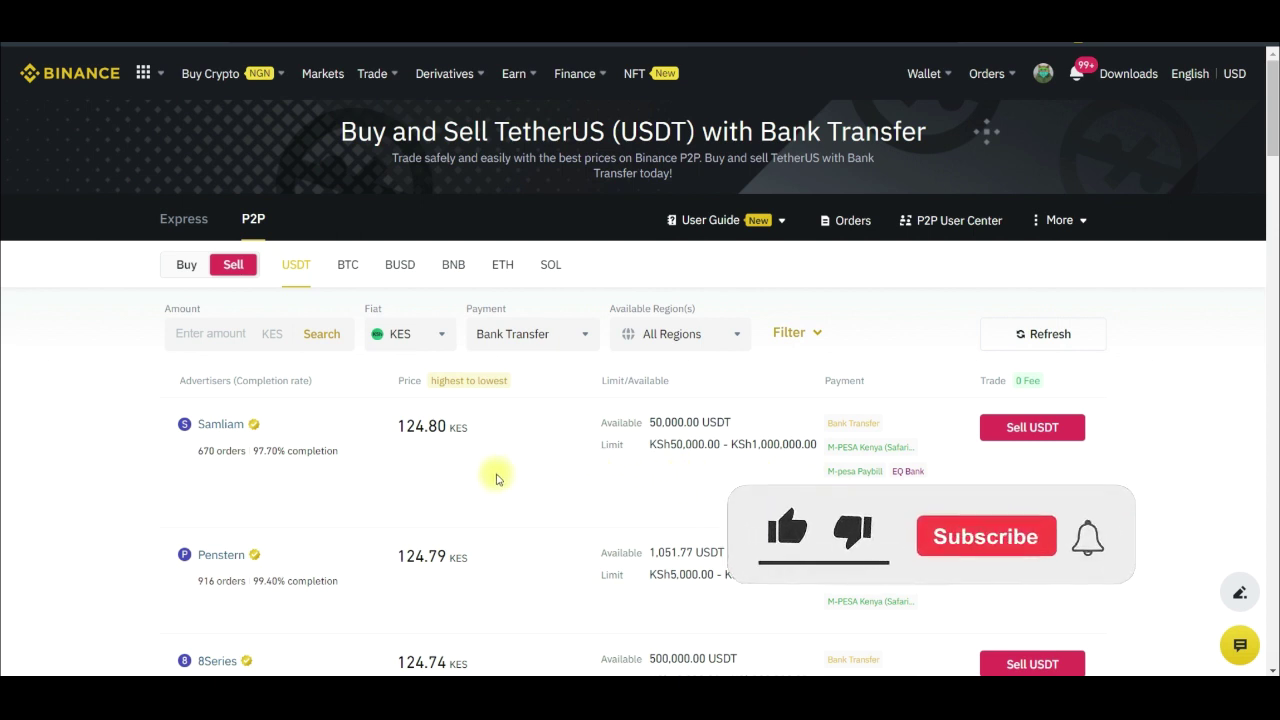
left_click(193, 337)
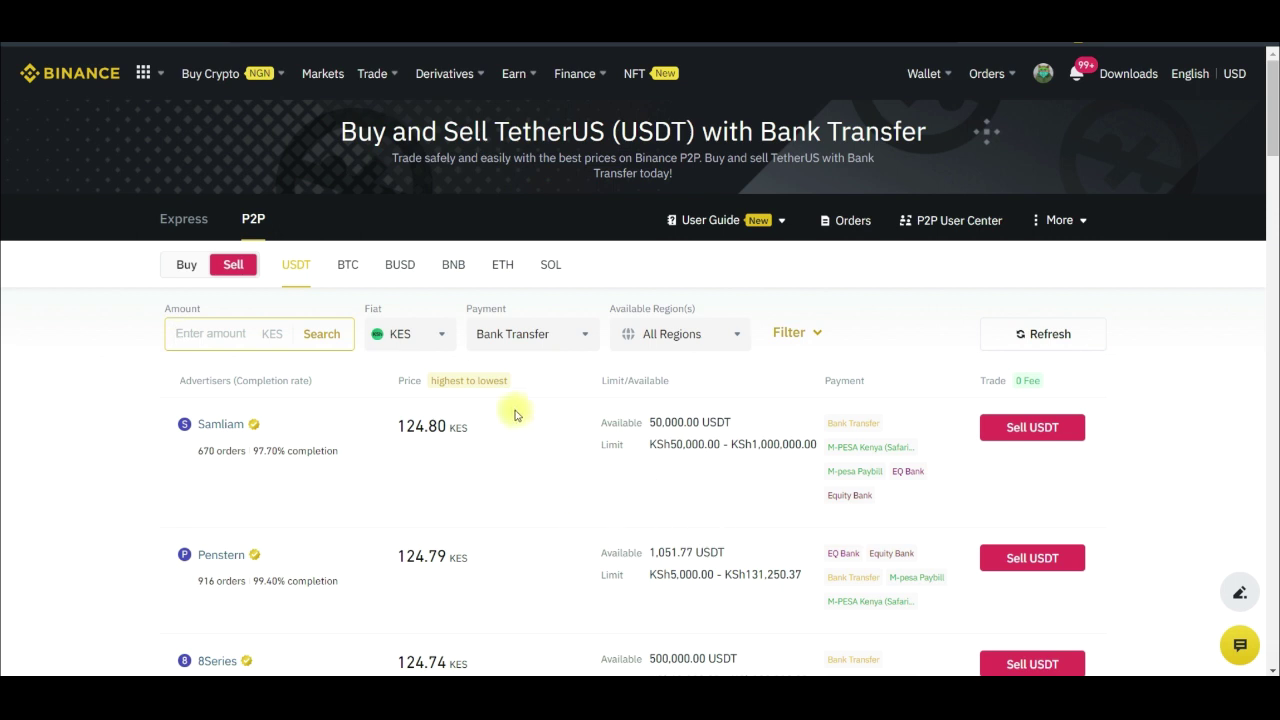
left_click(562, 334)
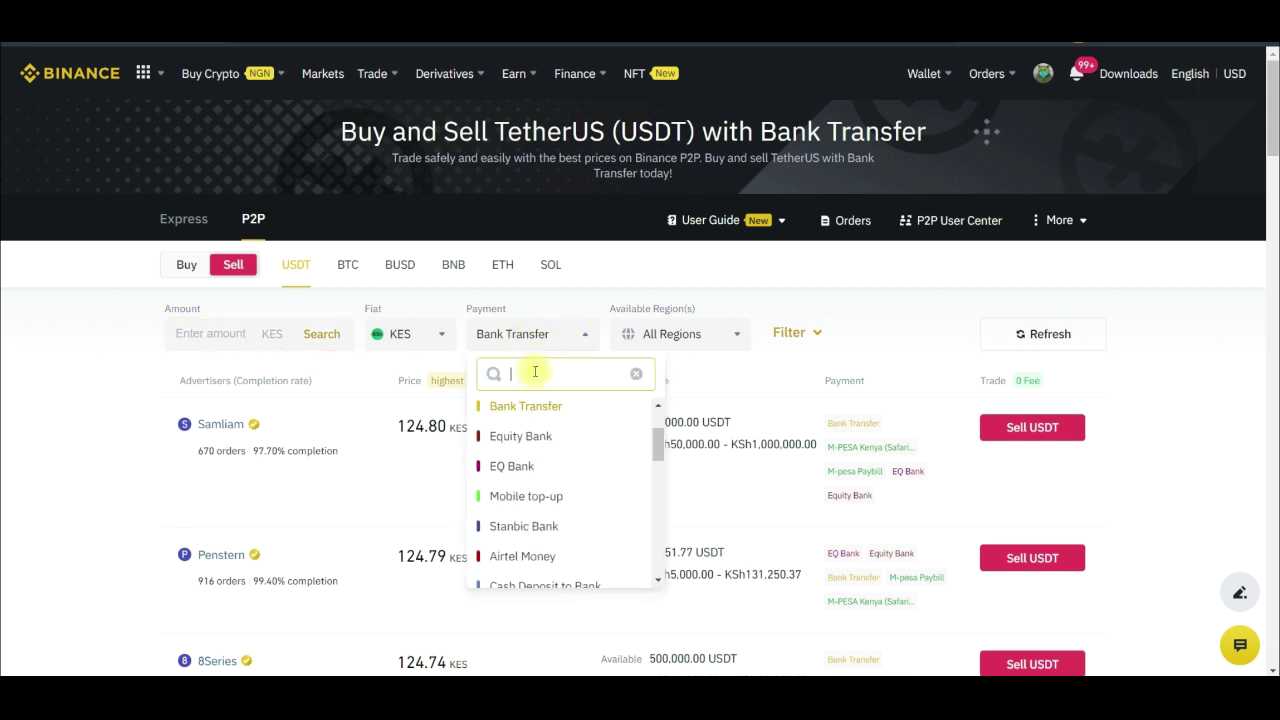
scroll(548, 465, "up", 2)
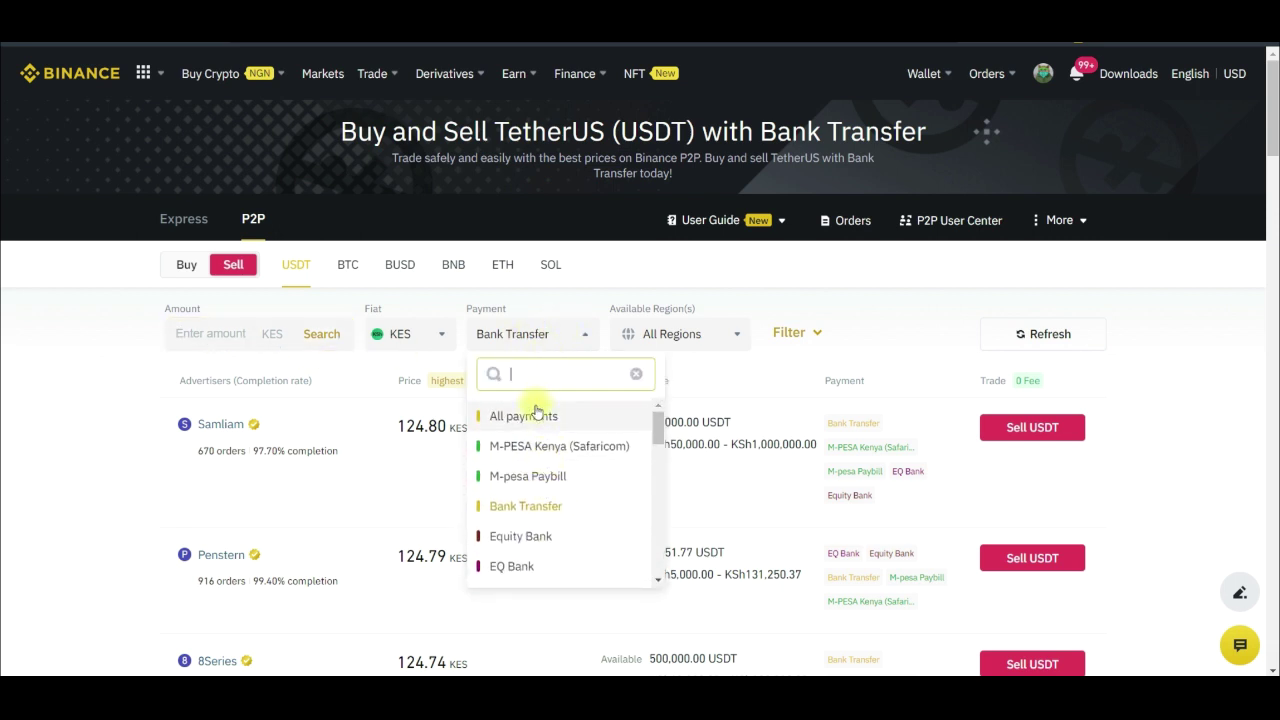
left_click(329, 494)
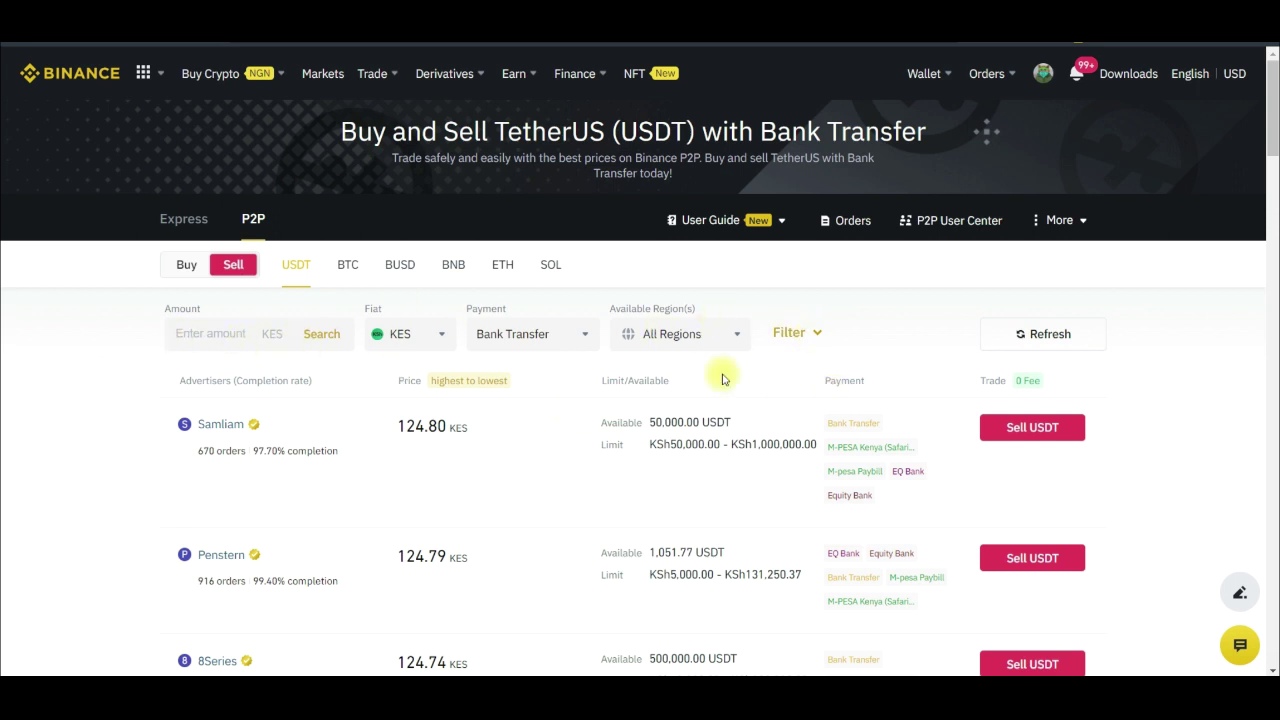
Step: Open the 124.80 KES offer's sell order and paste 387.09 USDT as the sell amount
left_click(1028, 430)
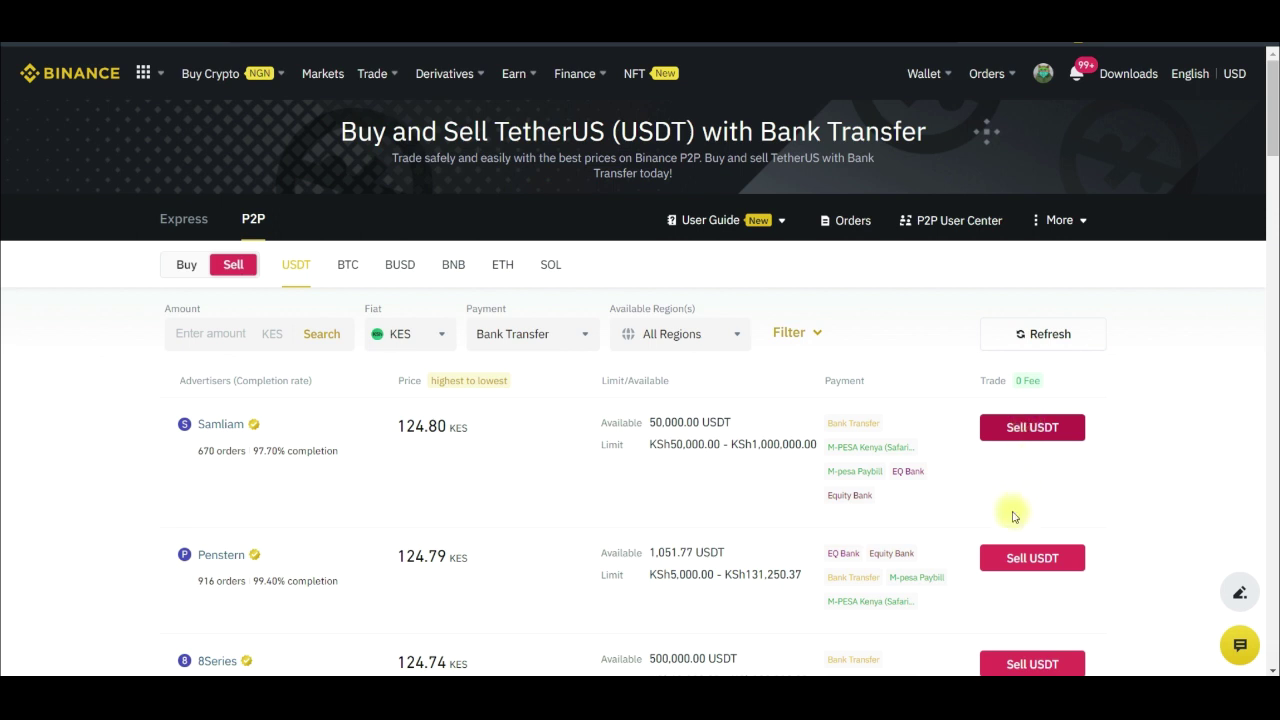
scroll(903, 473, "down", 1)
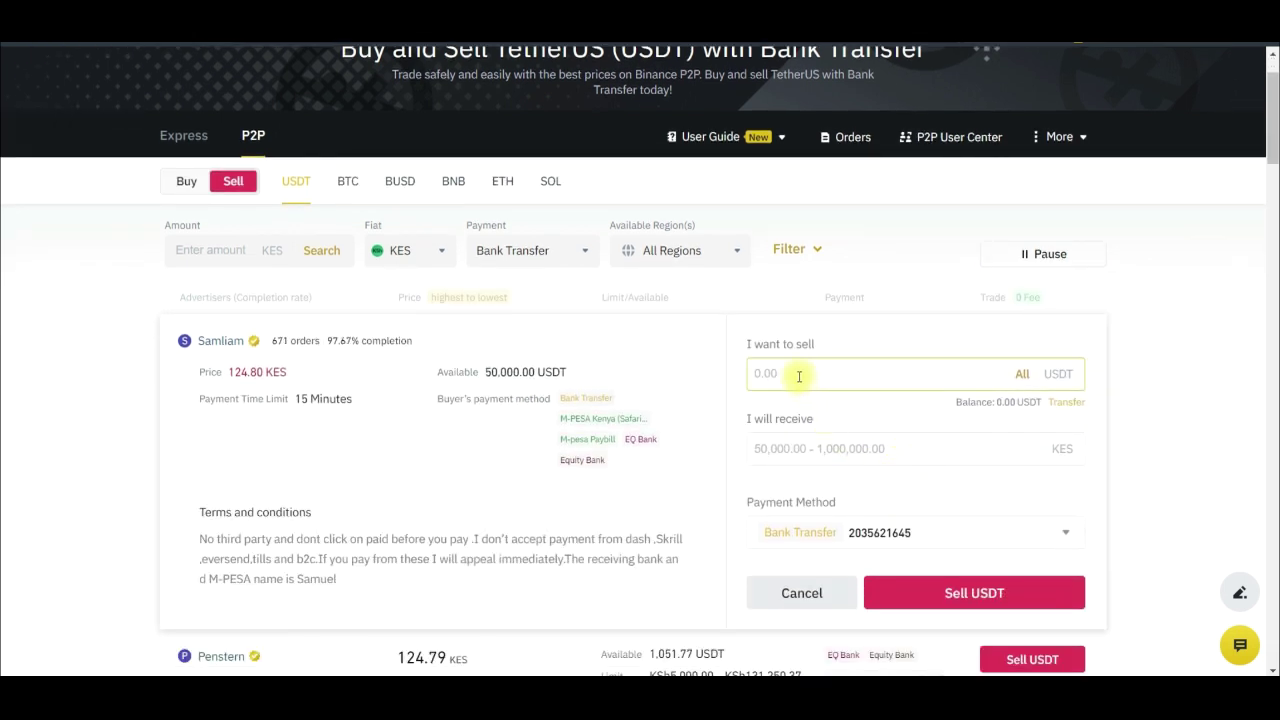
left_click(798, 375)
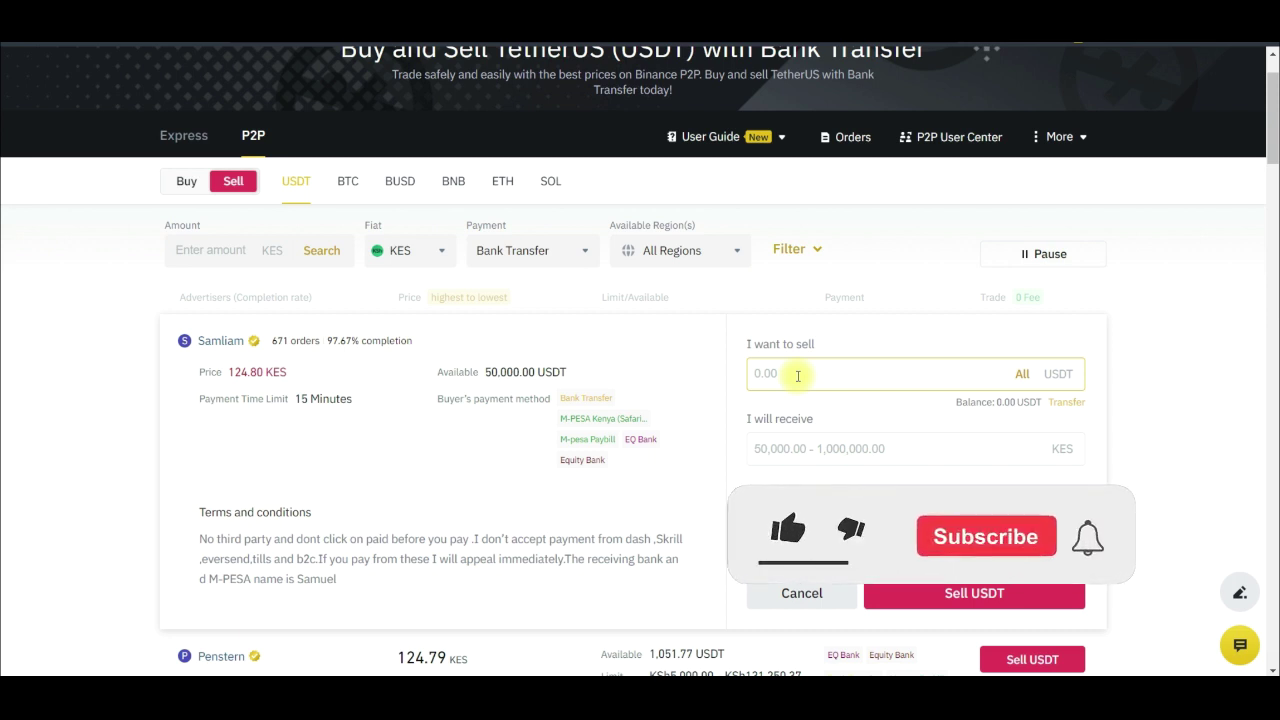
right_click(812, 376)
left_click(845, 502)
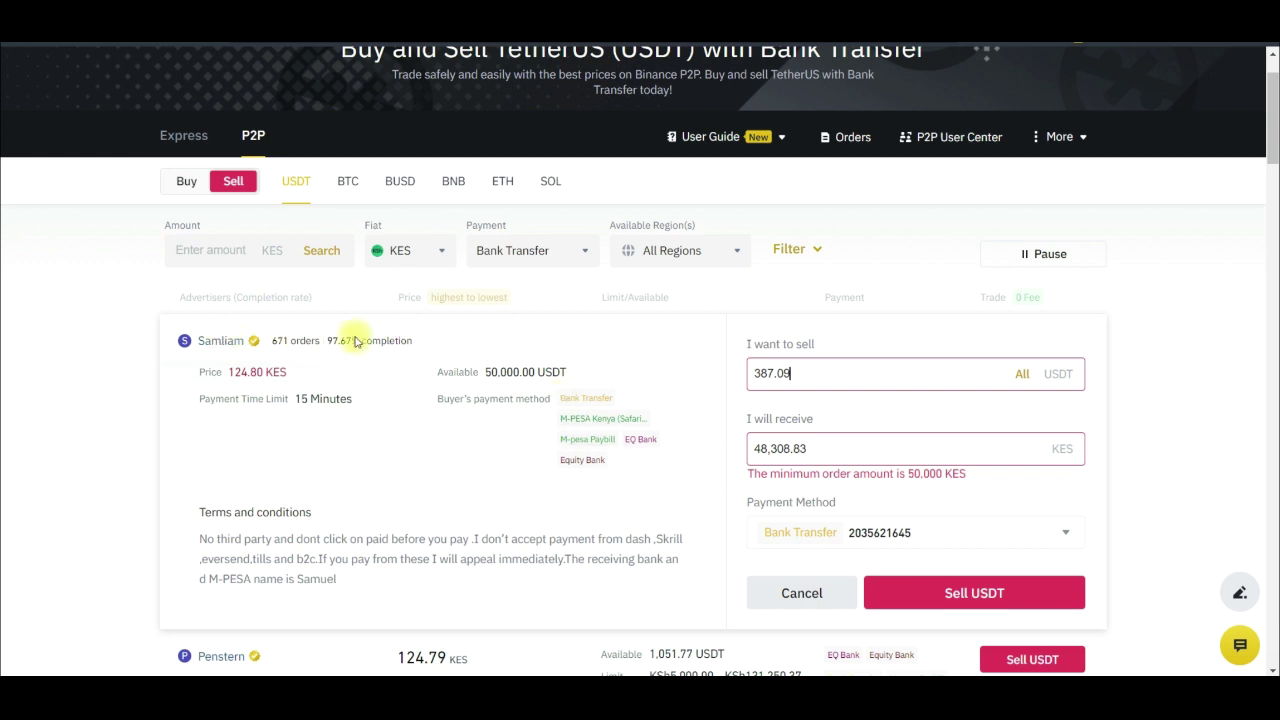
Step: Select the 387.09 USDT and 48,308.83 KES amounts, then clear the selection
mouse_move(253, 344)
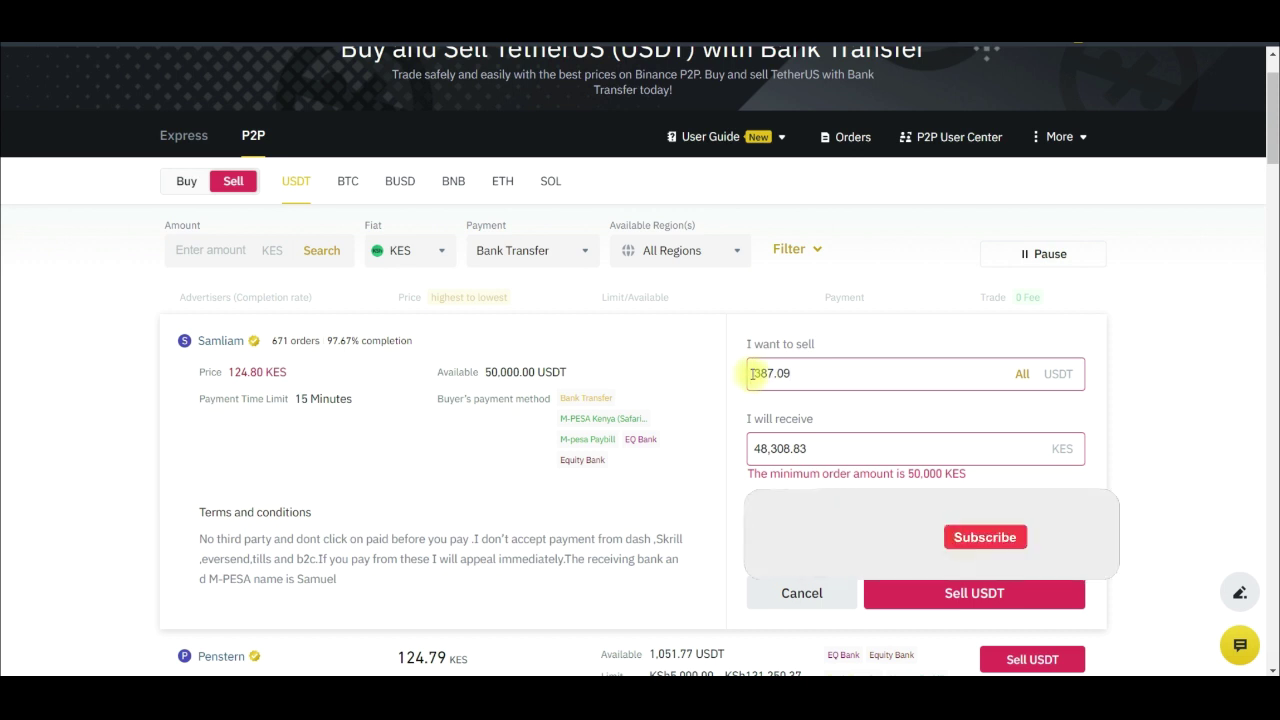
left_click_drag(749, 372, 802, 374)
key("ctrl+c")
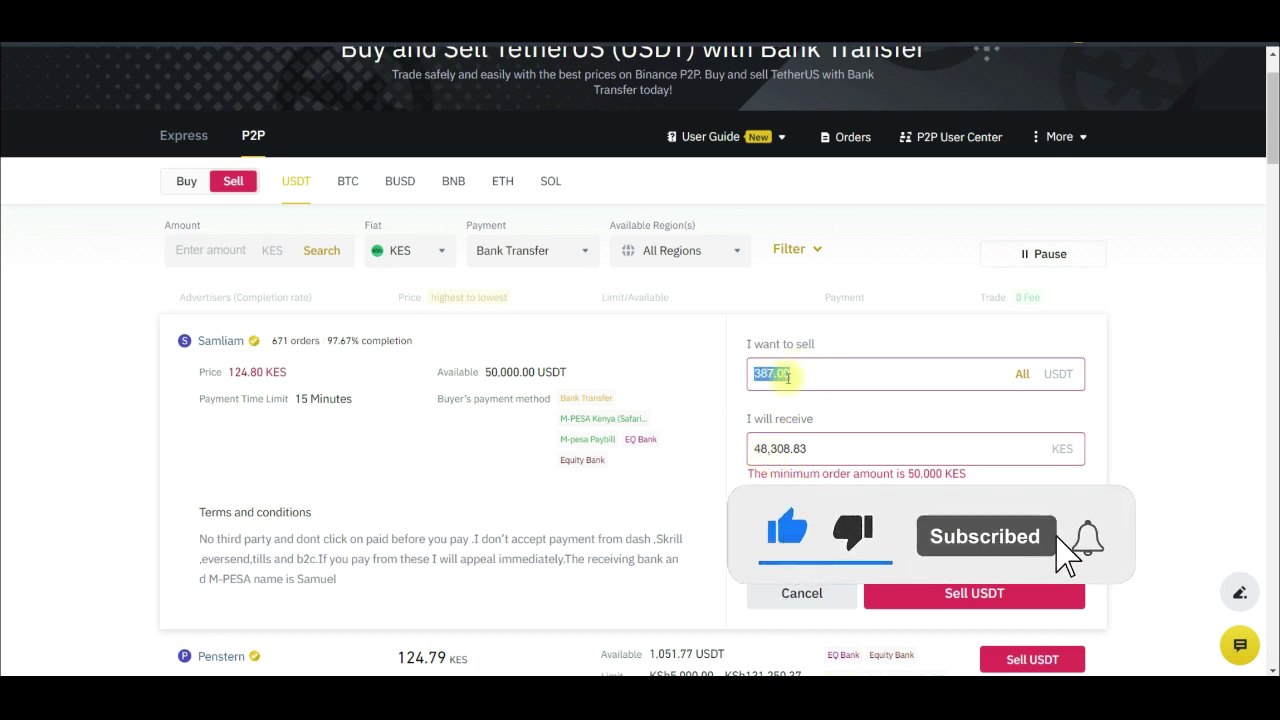
left_click_drag(754, 449, 808, 449)
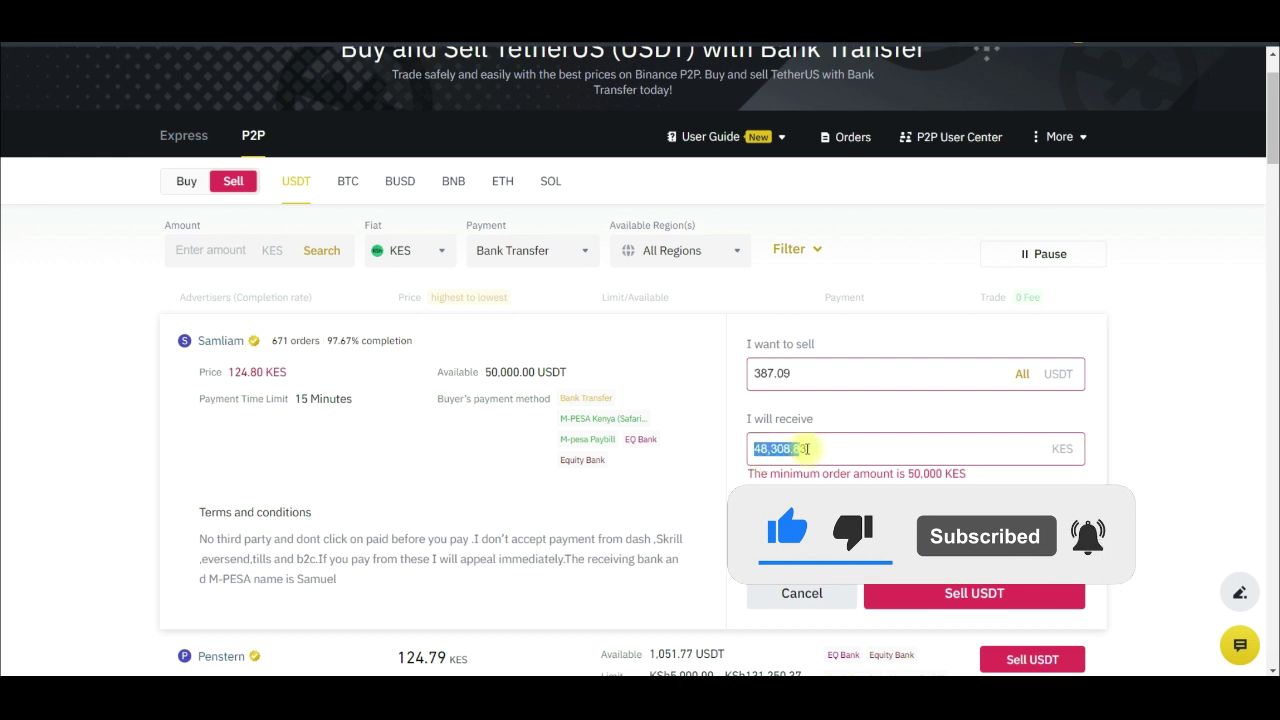
left_click(1148, 303)
Step: Close the 124.80 KES form and paste 387.09 USDT into the 124.74 KES offer's sell order
left_click(278, 368)
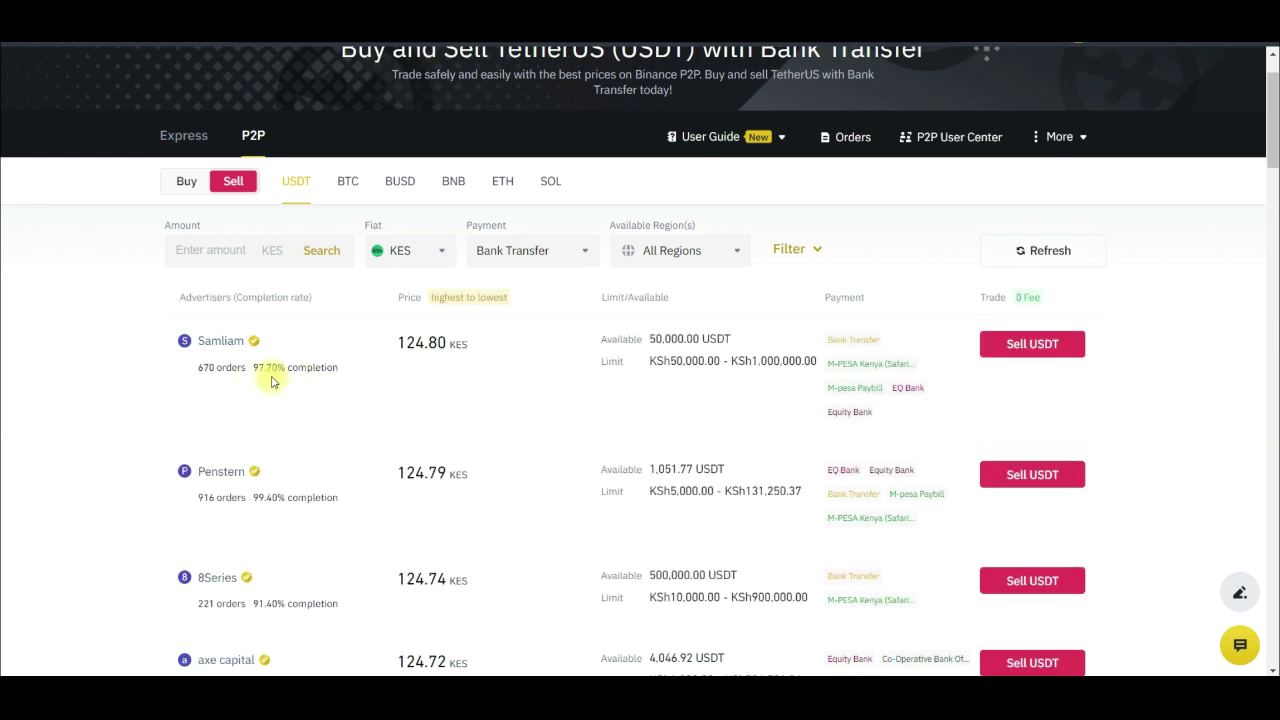
scroll(663, 466, "down", 1)
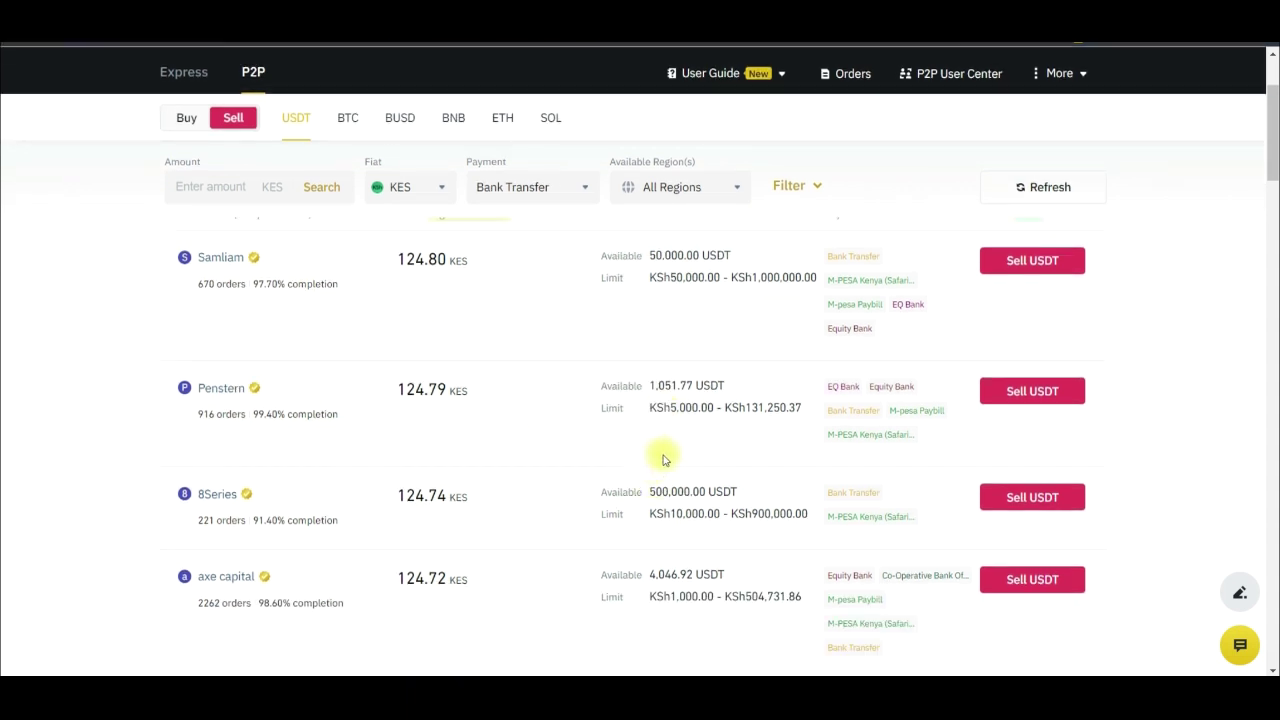
scroll(663, 460, "down", 1)
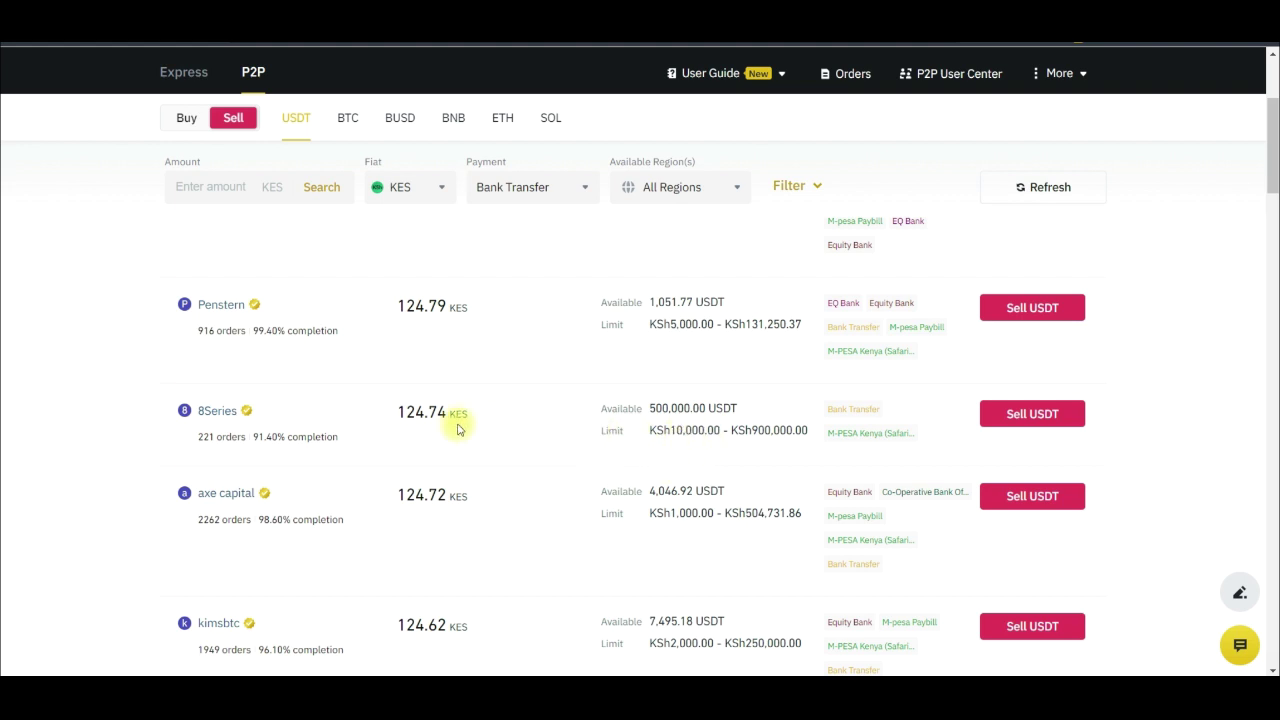
left_click(1020, 419)
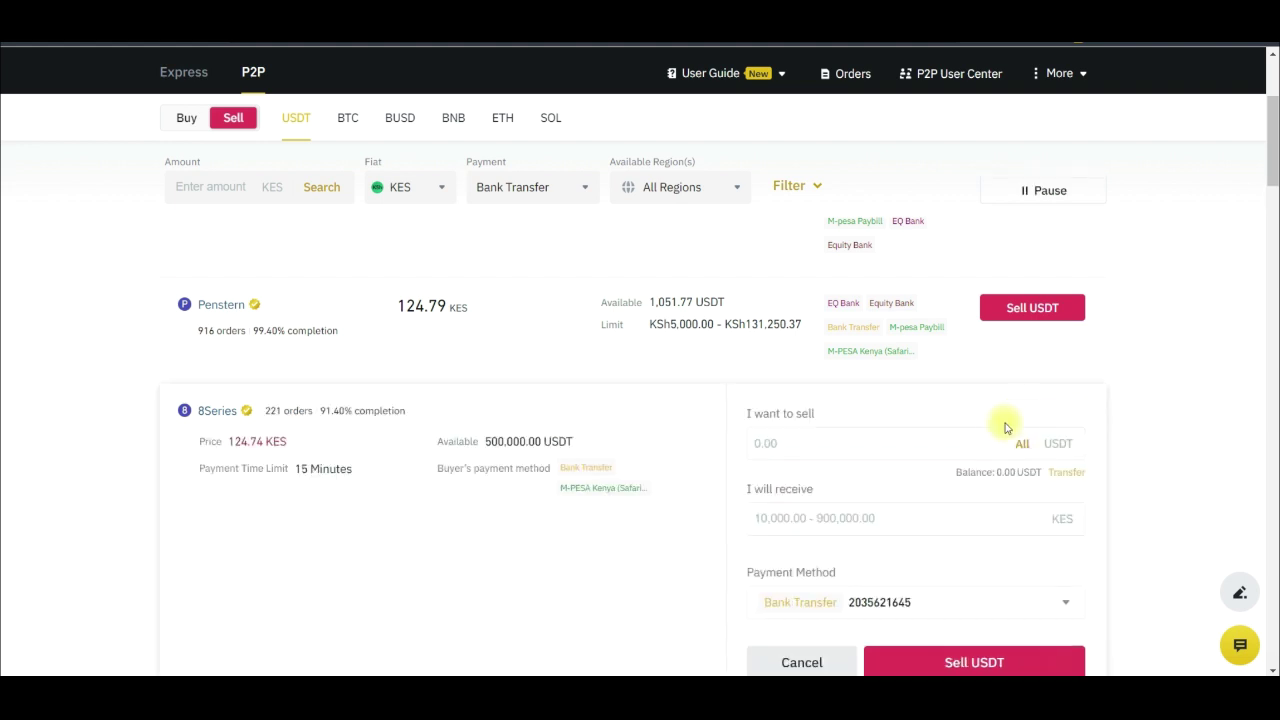
right_click(799, 447)
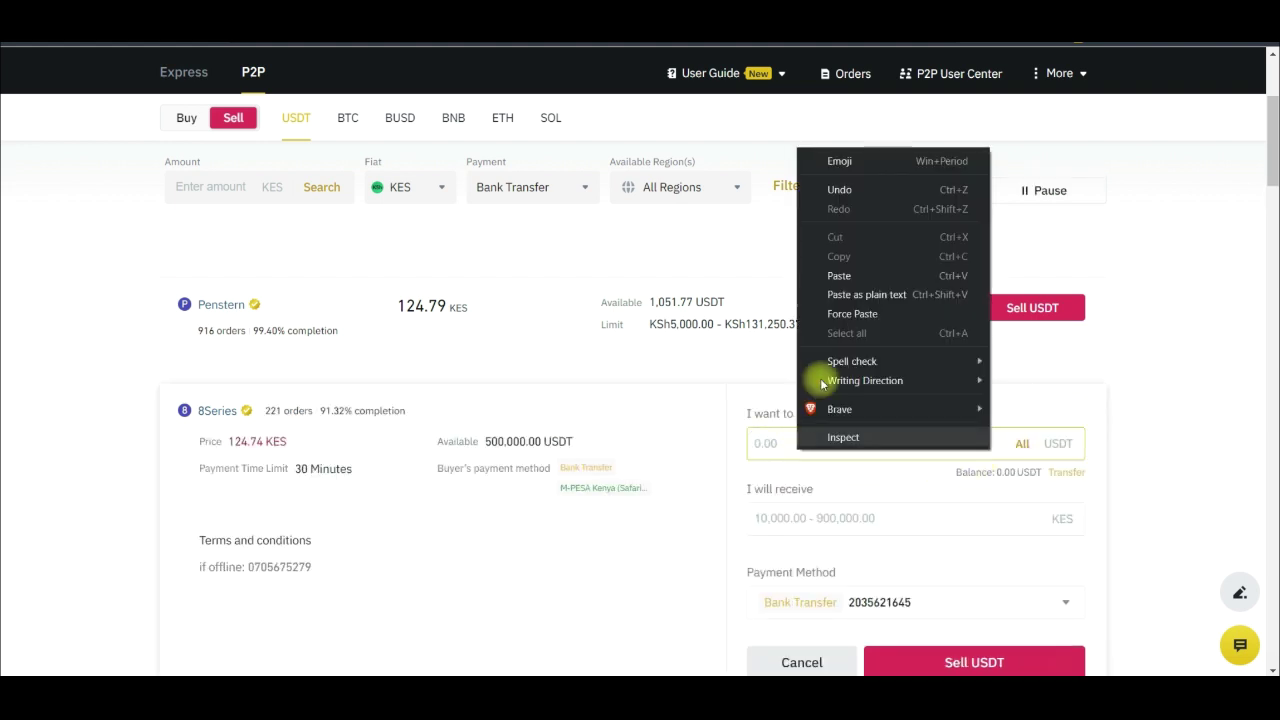
left_click(839, 276)
Step: Review the 48,285.6 KES receive amount and the order's accepted payment methods
scroll(860, 485, "down", 1)
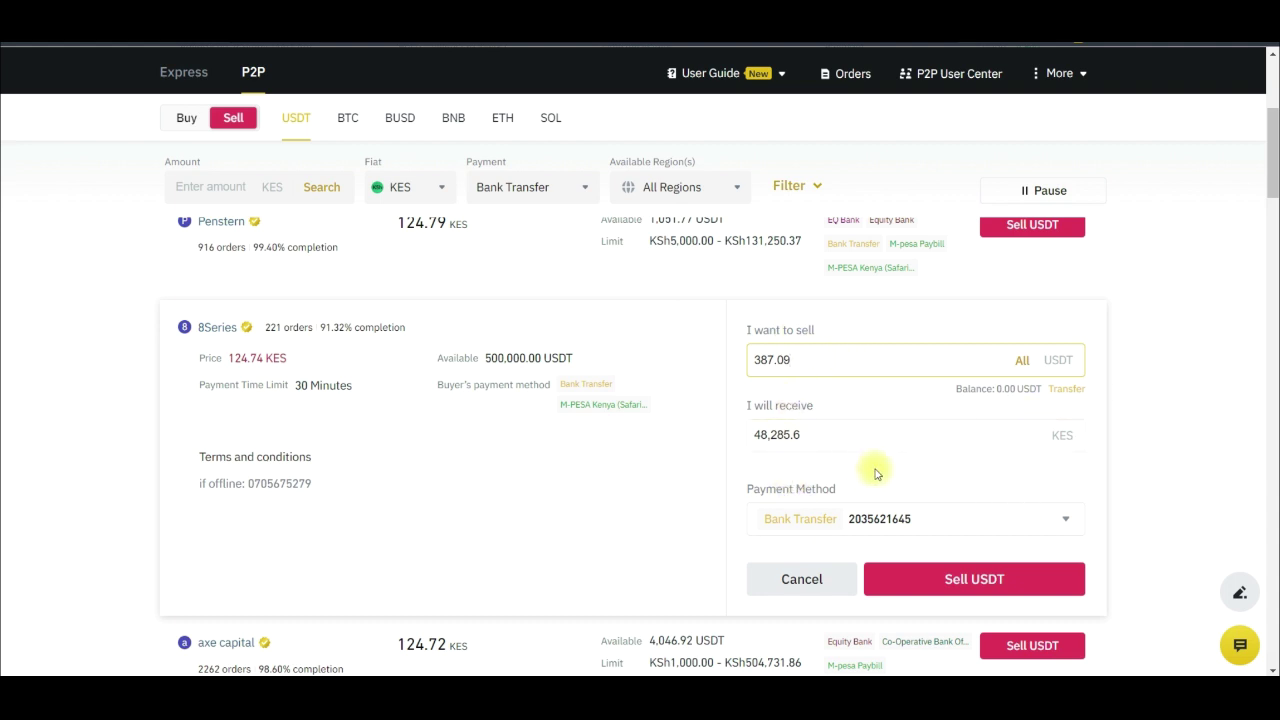
left_click(757, 436)
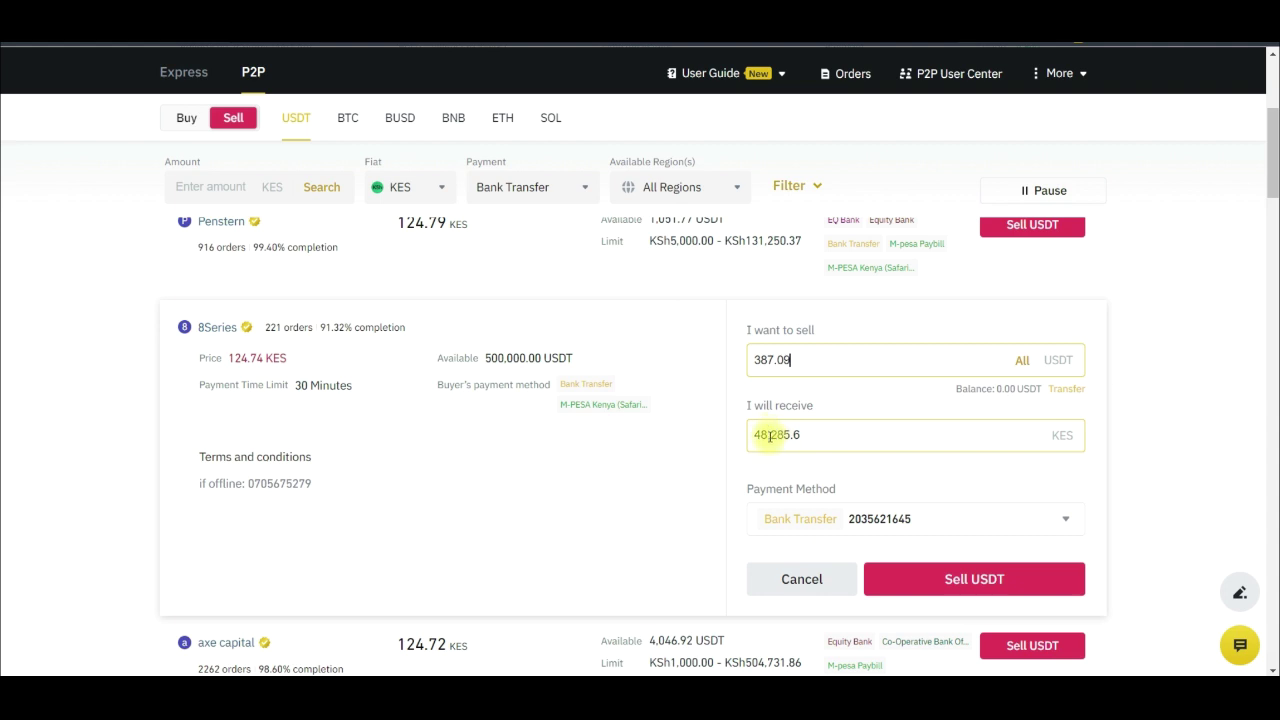
left_click_drag(757, 434, 814, 434)
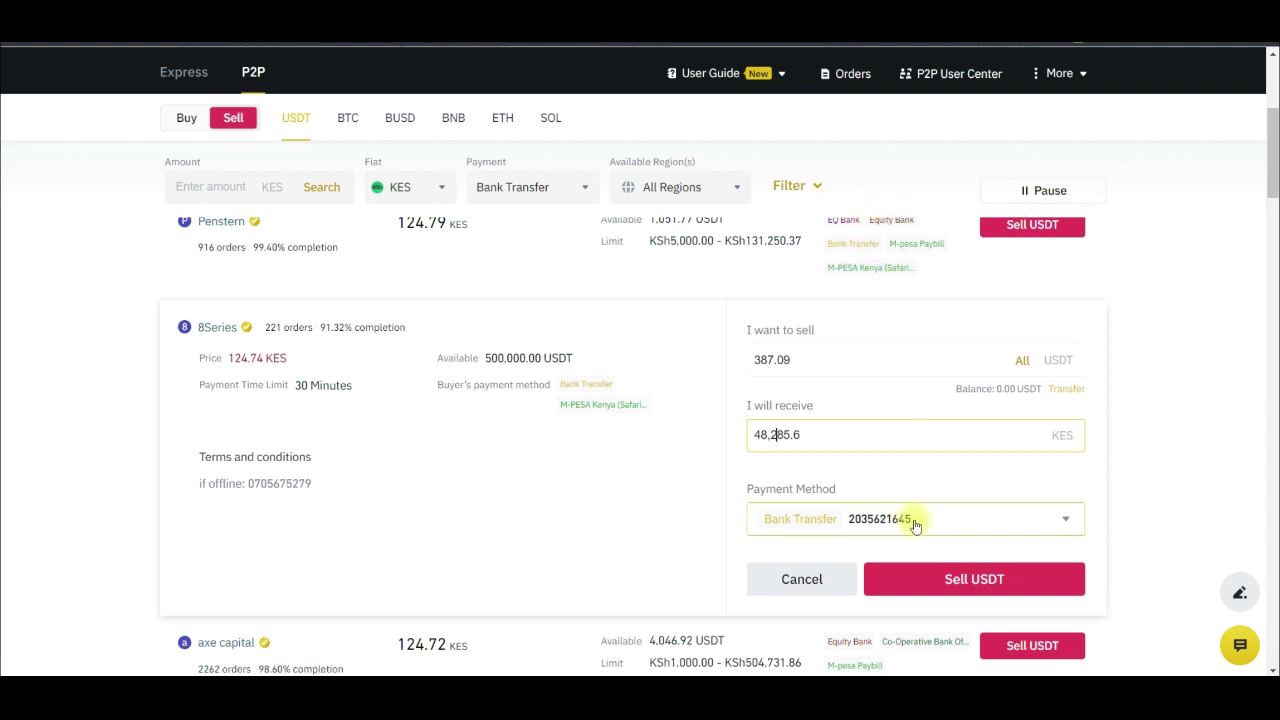
left_click(1073, 518)
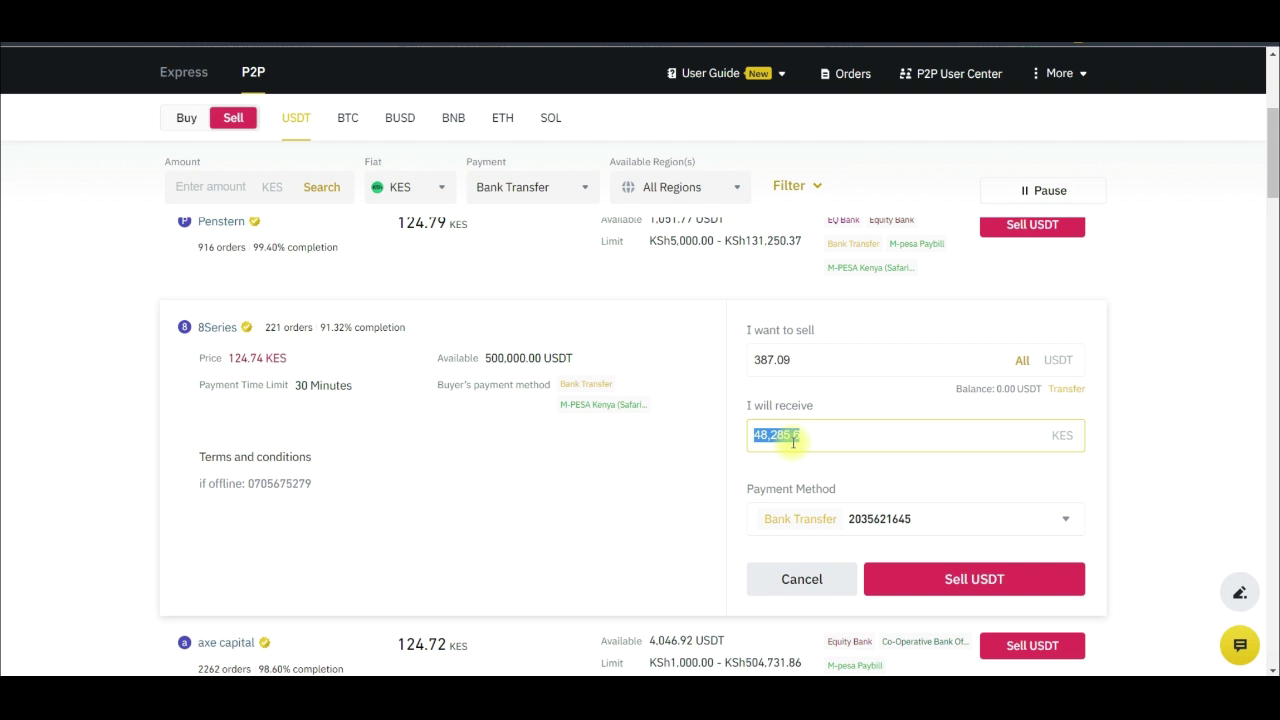
left_click_drag(835, 357, 754, 357)
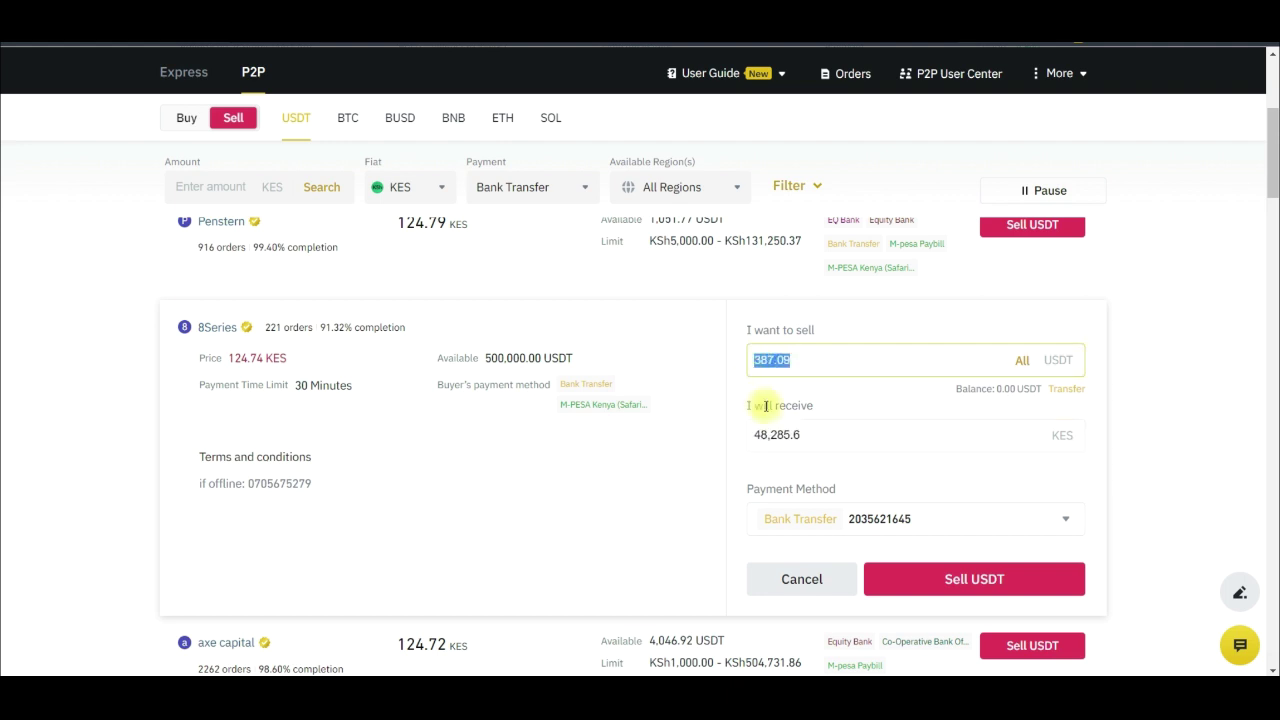
left_click_drag(820, 434, 750, 432)
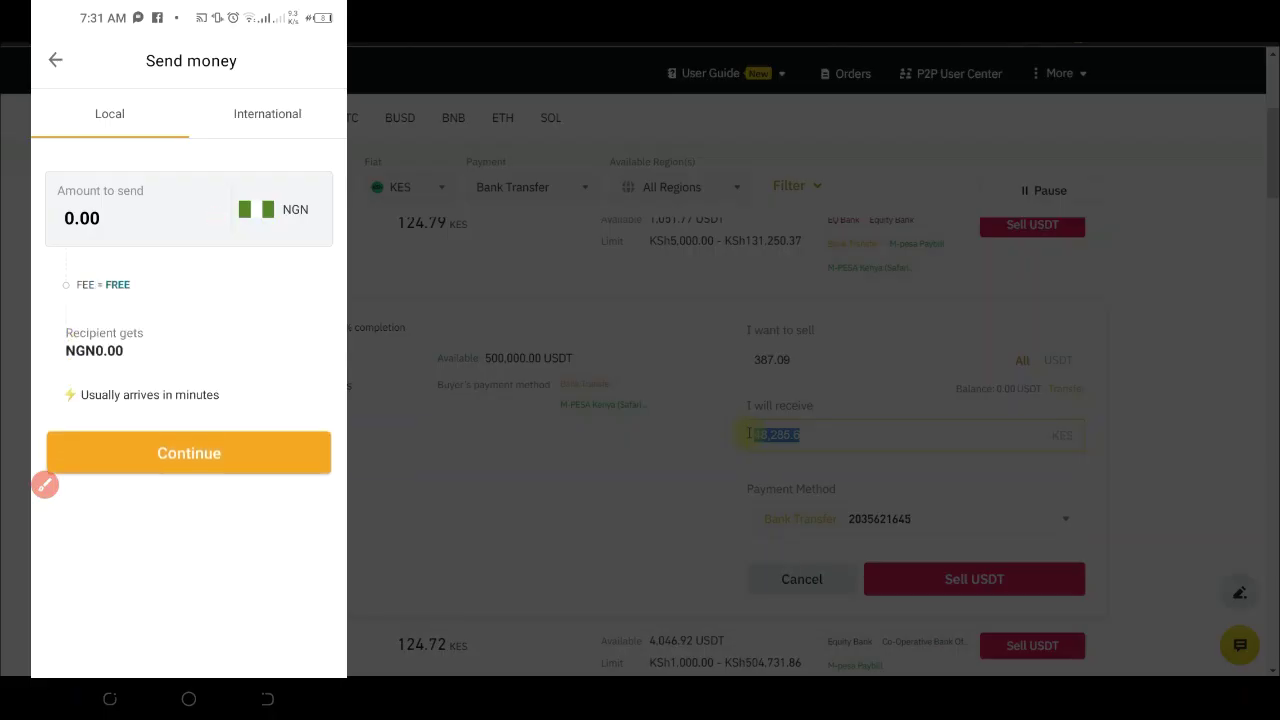
Step: Bring up the International send-money quote with NGN as the sending currency
left_click(45, 484)
mouse_move(100, 147)
left_mouse_down()
mouse_move(129, 143)
mouse_move(165, 84)
left_mouse_up()
mouse_move(255, 138)
left_mouse_down()
mouse_move(325, 100)
mouse_move(265, 80)
mouse_move(262, 146)
mouse_move(282, 84)
mouse_move(268, 84)
left_mouse_up()
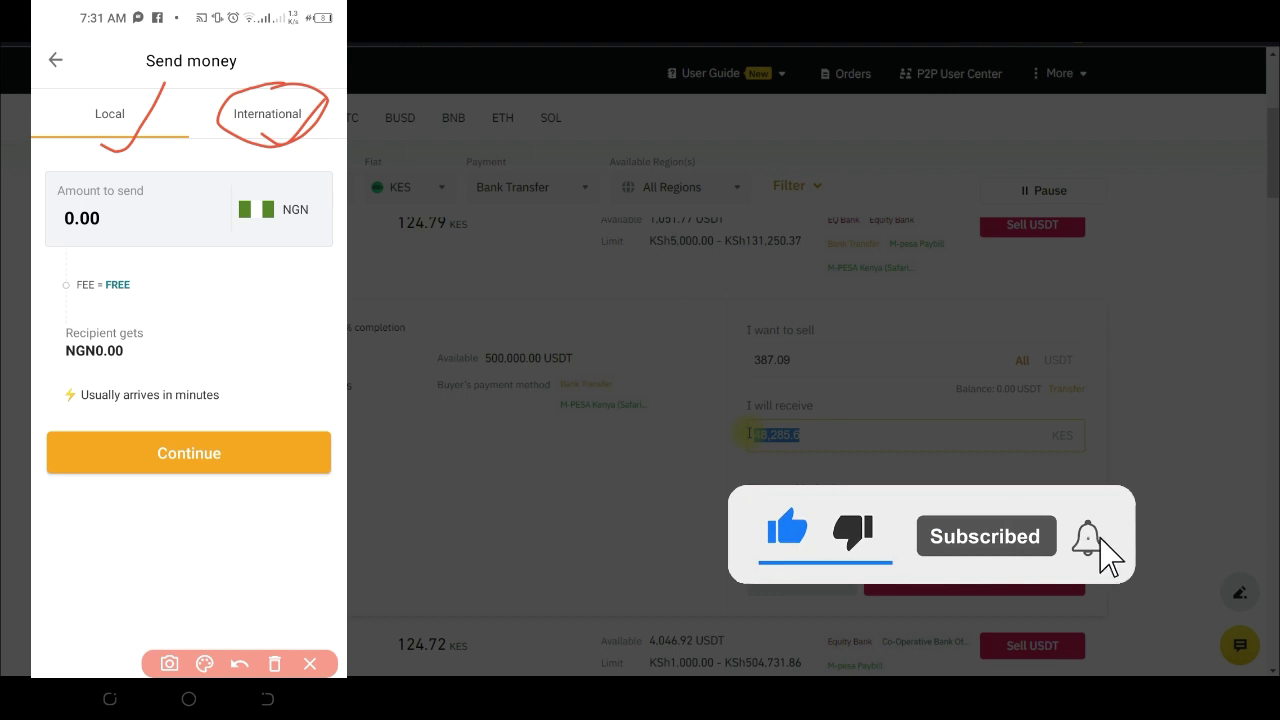
left_click(275, 664)
left_click(310, 664)
left_click(267, 113)
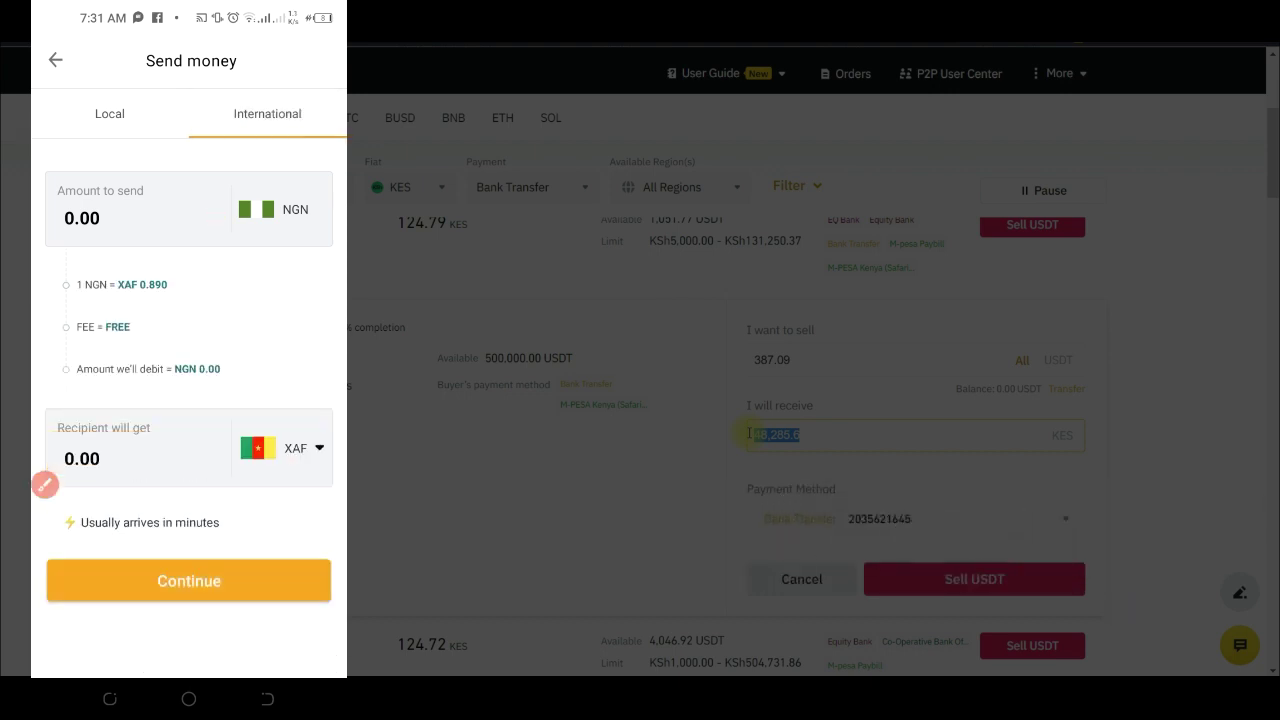
Step: Mark the NGN sending currency, XAF recipient currency and free transfer fee with the screen pen
left_click(38, 485)
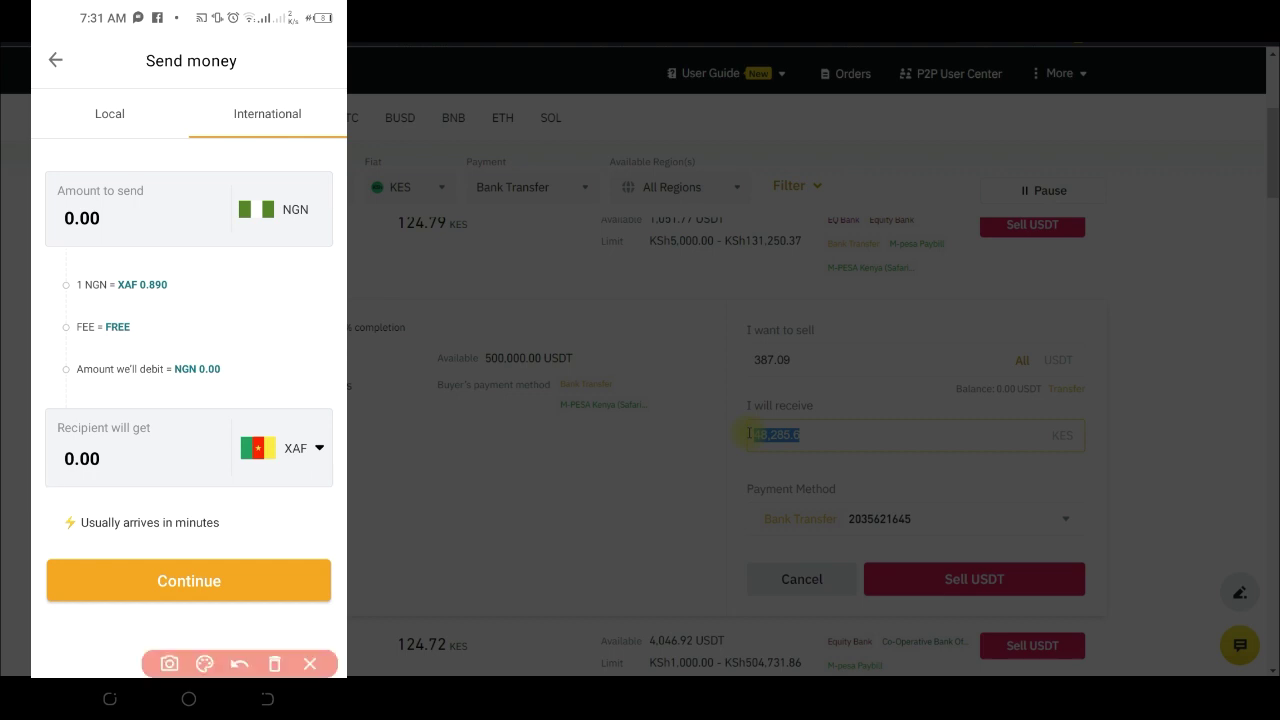
left_click_drag(268, 235, 274, 288)
left_click_drag(250, 503, 259, 442)
left_click(274, 663)
mouse_move(85, 350)
left_mouse_down()
mouse_move(150, 330)
mouse_move(62, 318)
mouse_move(75, 352)
left_mouse_up()
Step: Choose Kenya Shillings as recipient currency, changing the quote to 1 NGN = KES 0.155
left_click(274, 663)
left_click(310, 663)
left_click(319, 462)
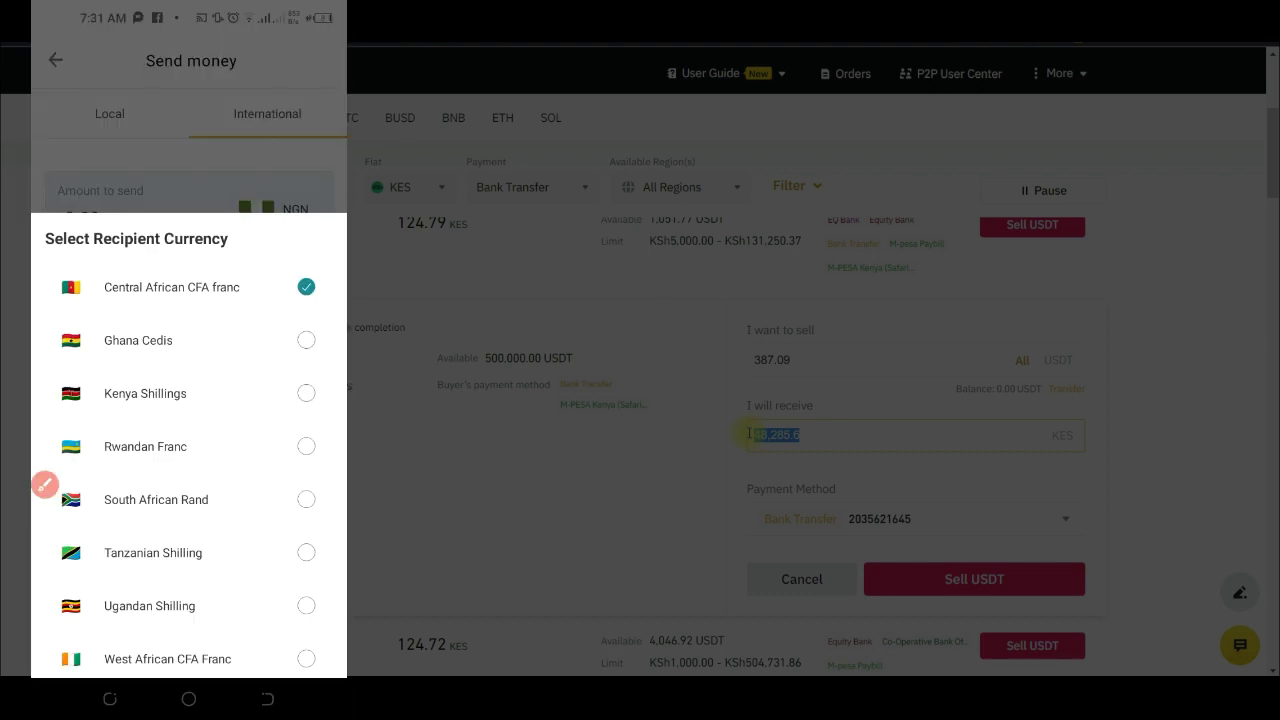
left_click(45, 484)
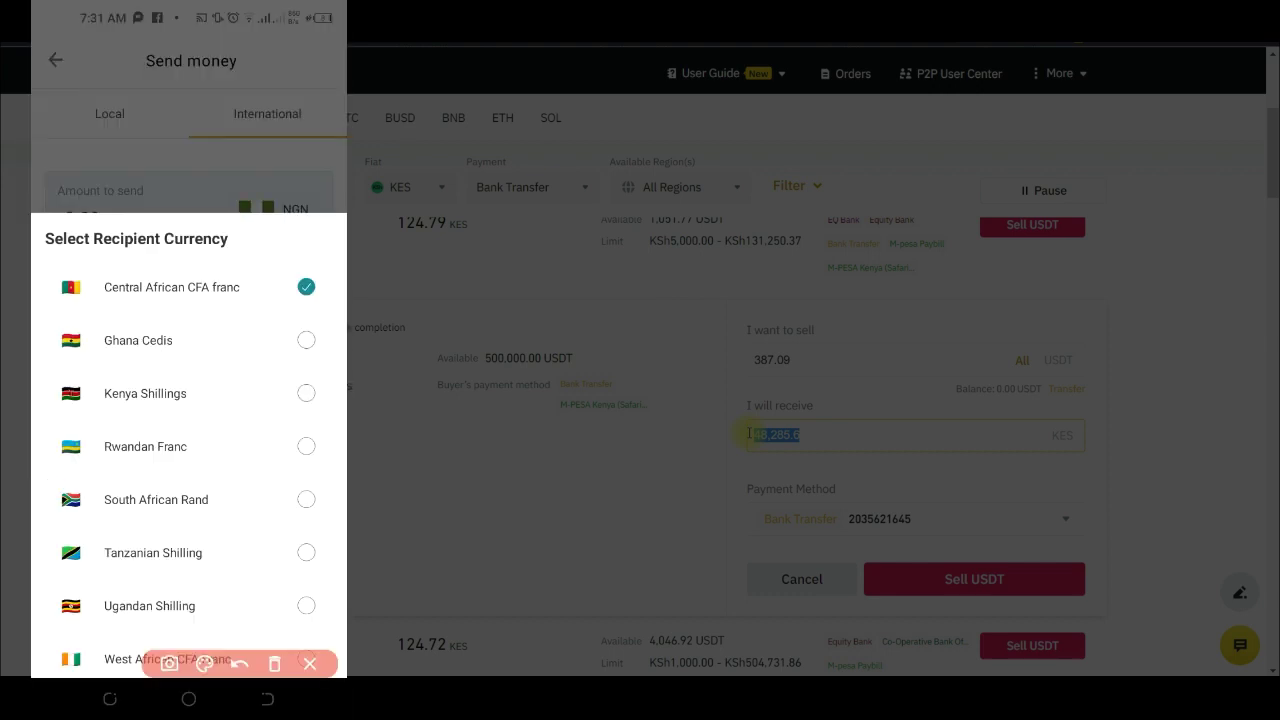
mouse_move(160, 422)
left_mouse_down()
mouse_move(214, 400)
mouse_move(95, 380)
mouse_move(135, 418)
left_mouse_up()
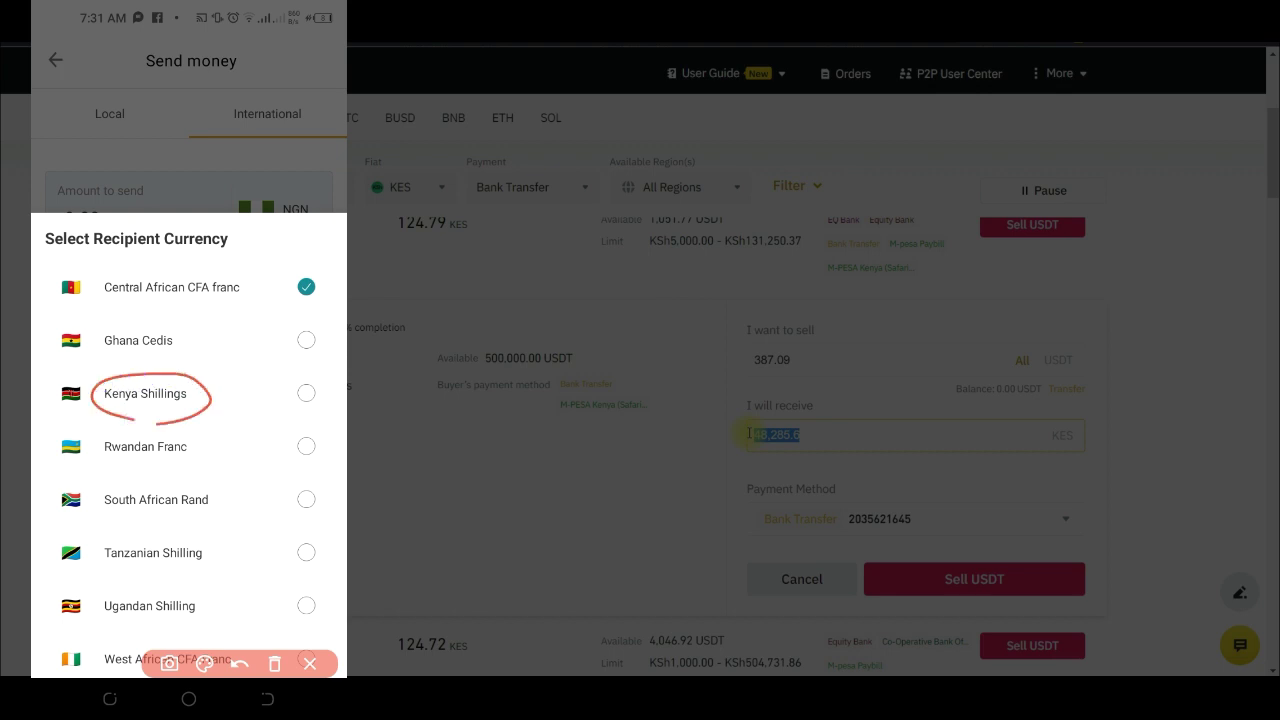
left_click(274, 664)
left_click(310, 663)
left_click(145, 393)
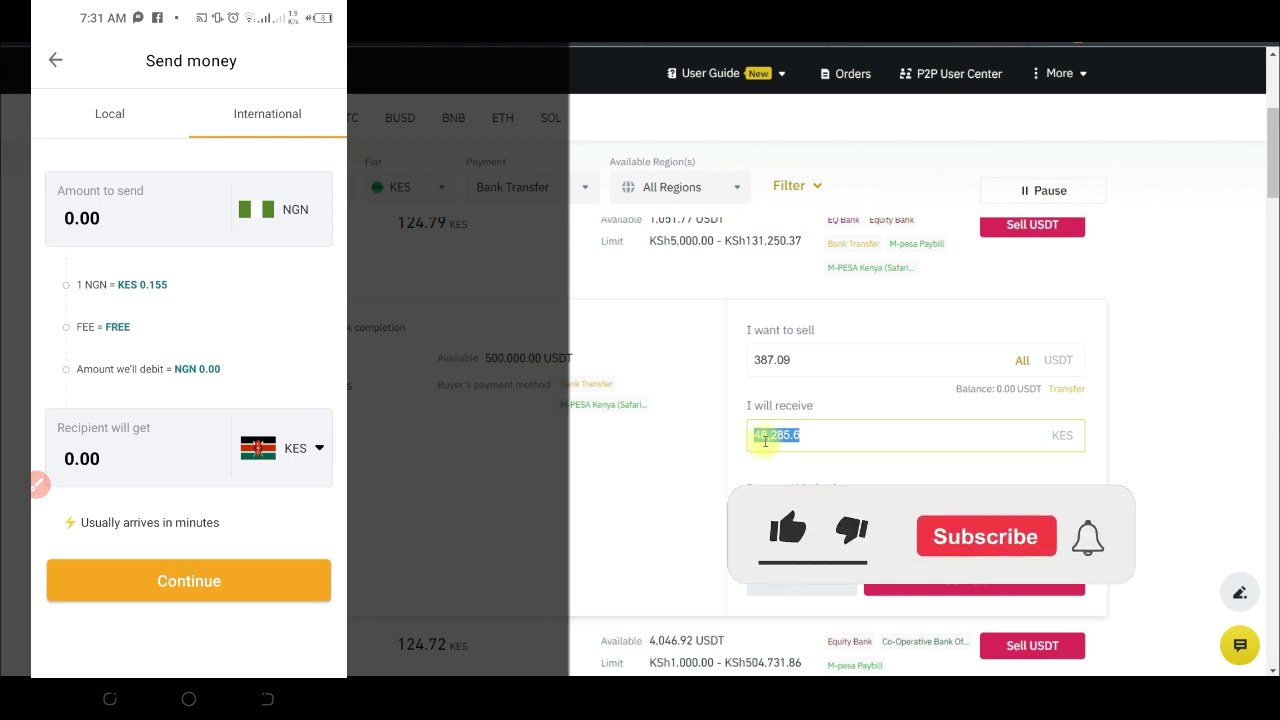
Step: Enter 48,285.60 KES as the recipient amount, giving 311,477.79 NGN to send
left_click(99, 458)
type("482.85")
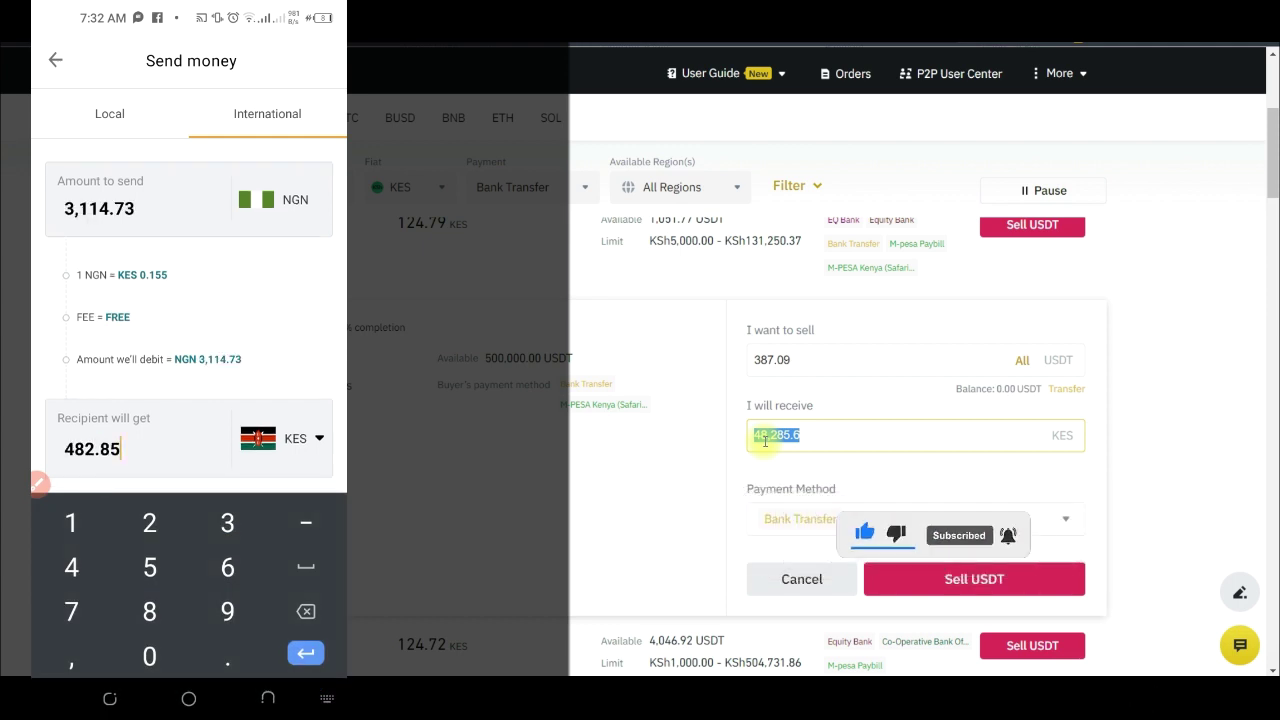
type("60")
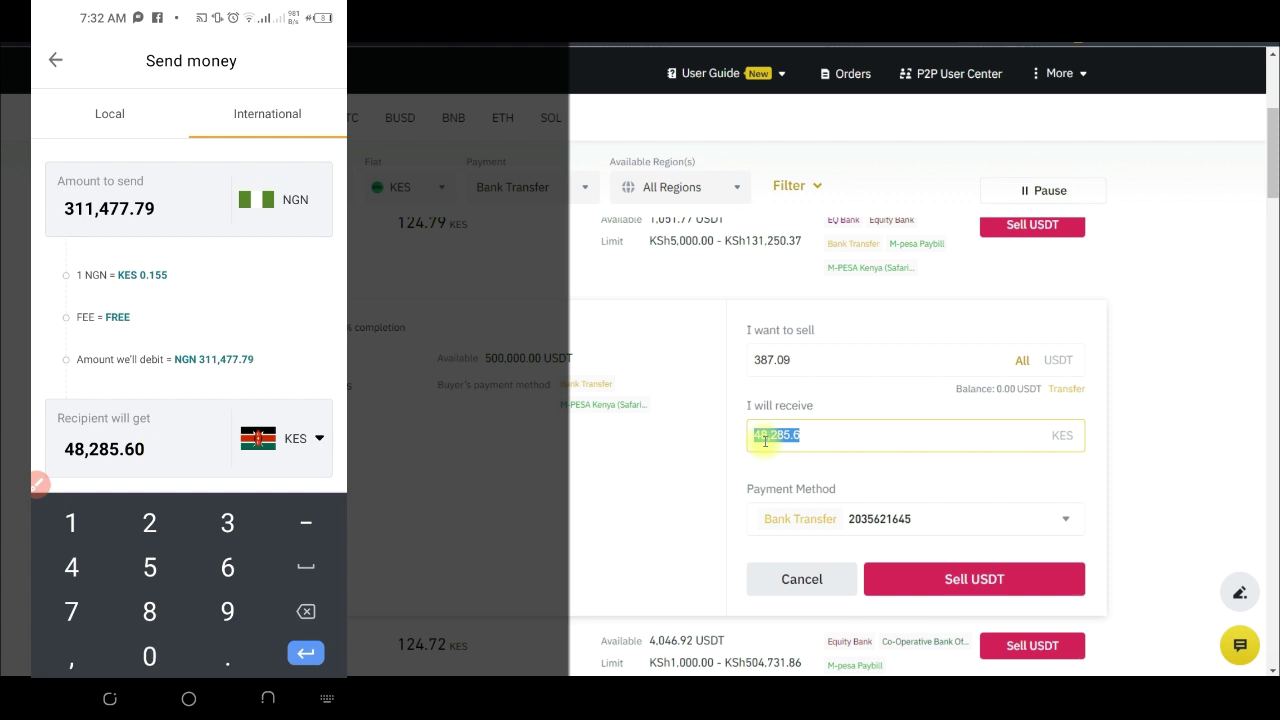
left_click(38, 484)
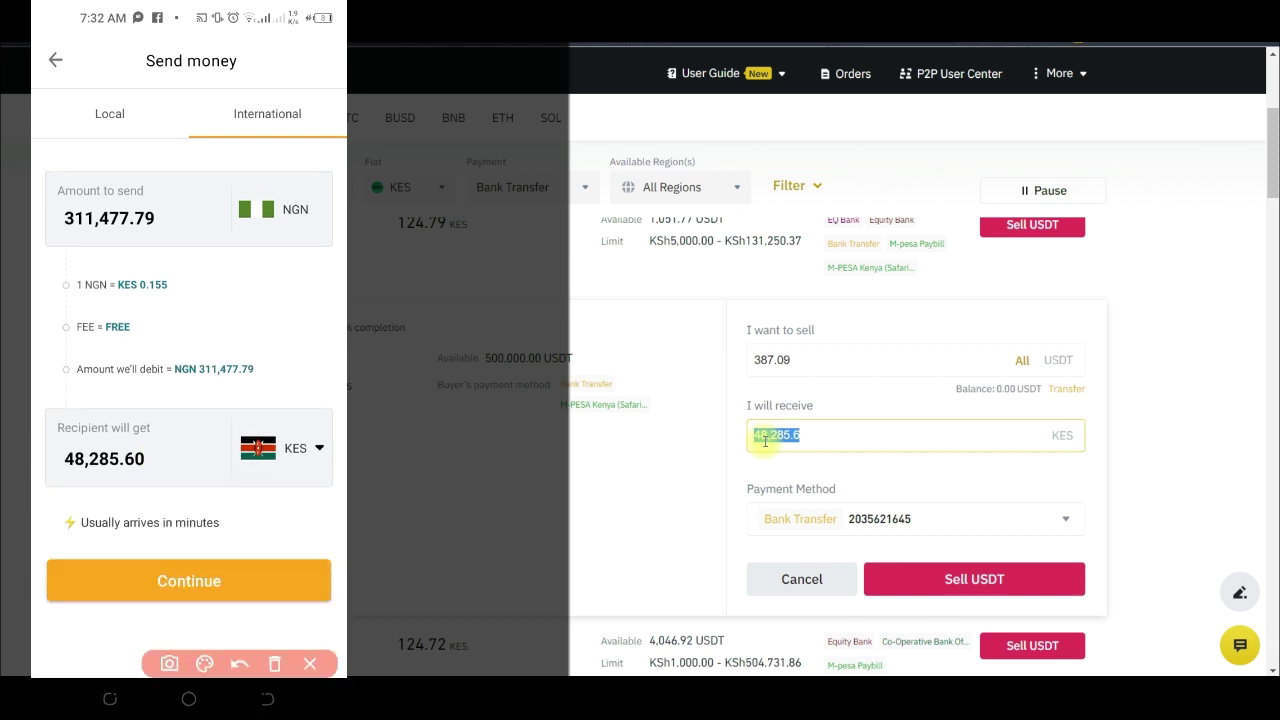
Step: Mark the 311,477.79 NGN, KES 0.155 rate, 48,285.60 KES and arrival note with pen strokes
mouse_move(85, 255)
left_mouse_down()
mouse_move(160, 245)
mouse_move(160, 180)
mouse_move(56, 188)
mouse_move(88, 250)
left_mouse_up()
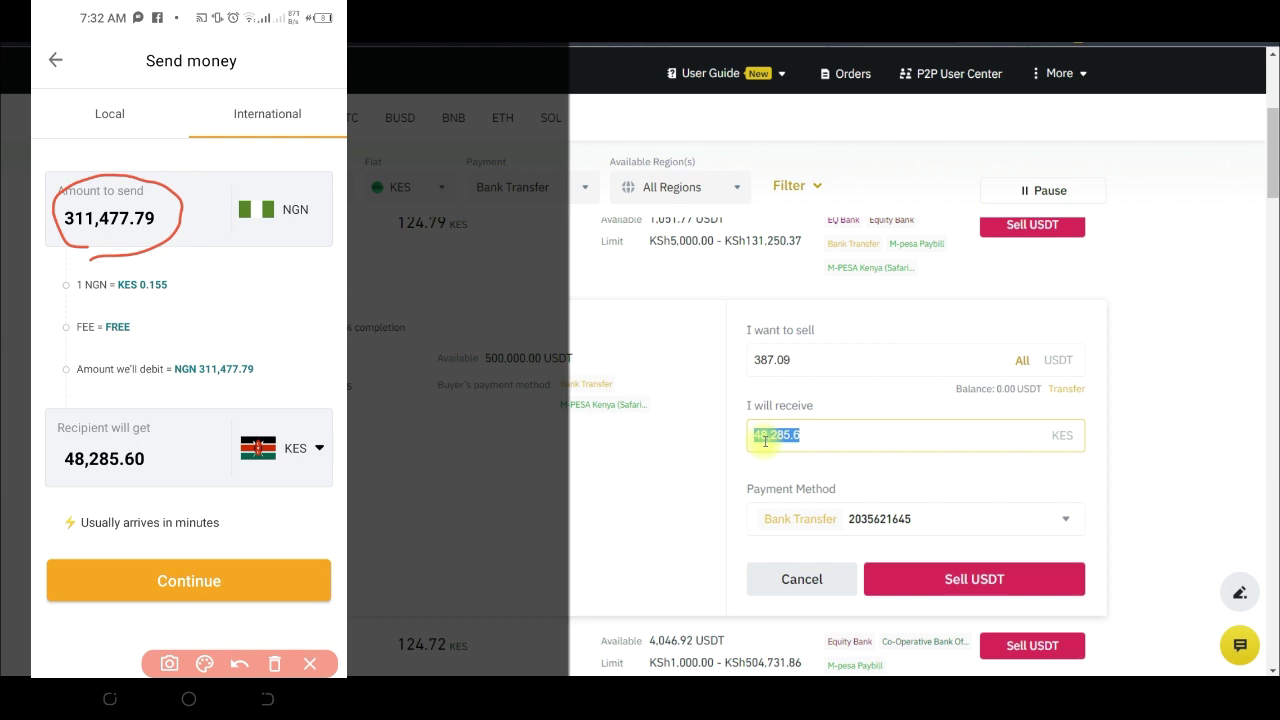
mouse_move(222, 524)
left_mouse_down()
mouse_move(235, 533)
mouse_move(272, 503)
left_mouse_up()
mouse_move(118, 484)
left_mouse_down()
mouse_move(160, 476)
mouse_move(187, 440)
left_mouse_up()
mouse_move(145, 232)
left_mouse_down()
mouse_move(157, 250)
mouse_move(188, 208)
left_mouse_up()
left_click_drag(158, 303, 200, 271)
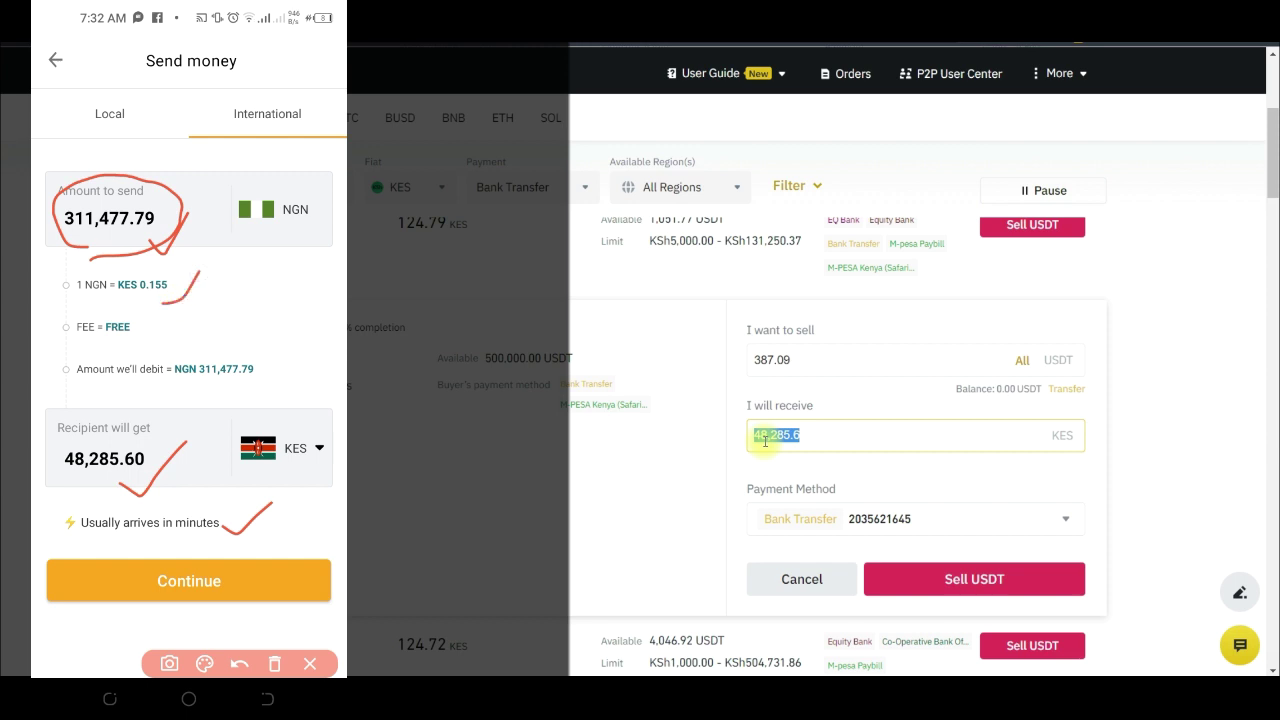
mouse_move(110, 480)
left_mouse_down()
mouse_move(145, 490)
mouse_move(184, 450)
left_mouse_up()
left_click_drag(150, 252, 196, 226)
mouse_move(114, 480)
left_mouse_down()
mouse_move(150, 490)
mouse_move(182, 462)
left_mouse_up()
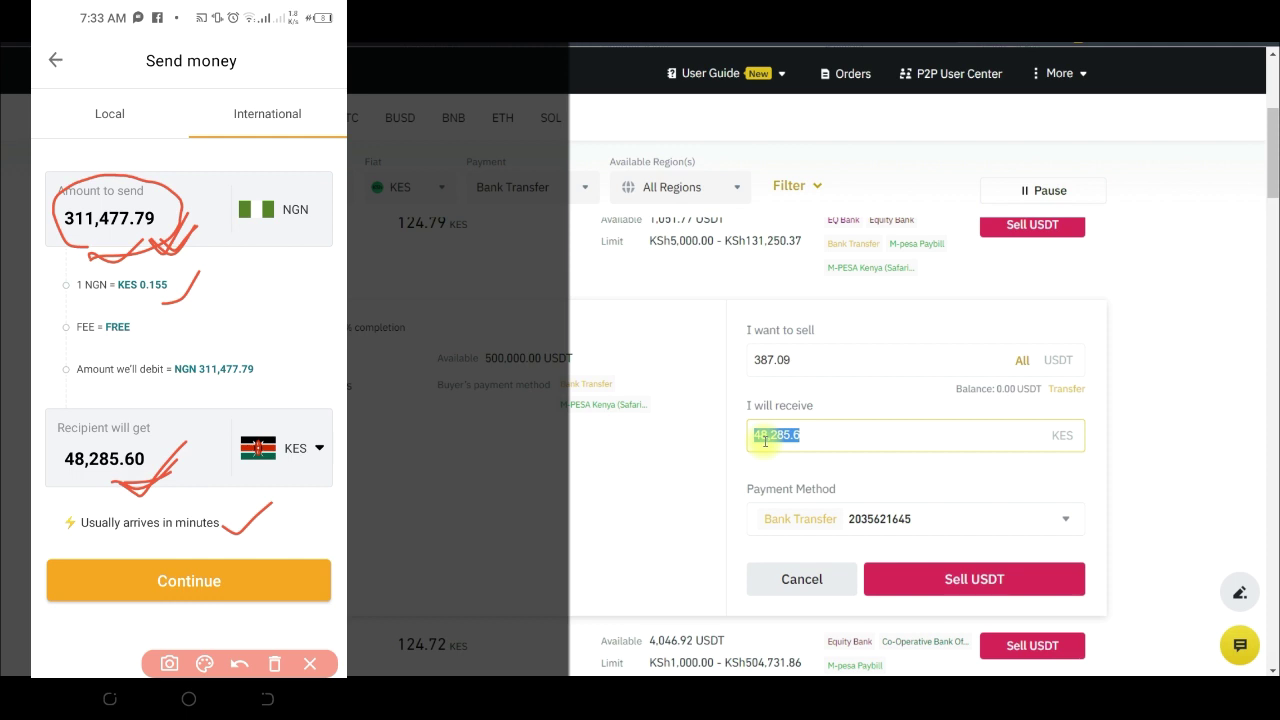
Step: Replace the 387.09 sell amount with 500 USDT, so the order receives 62,370 KES
left_click(806, 358)
left_click_drag(808, 358, 723, 363)
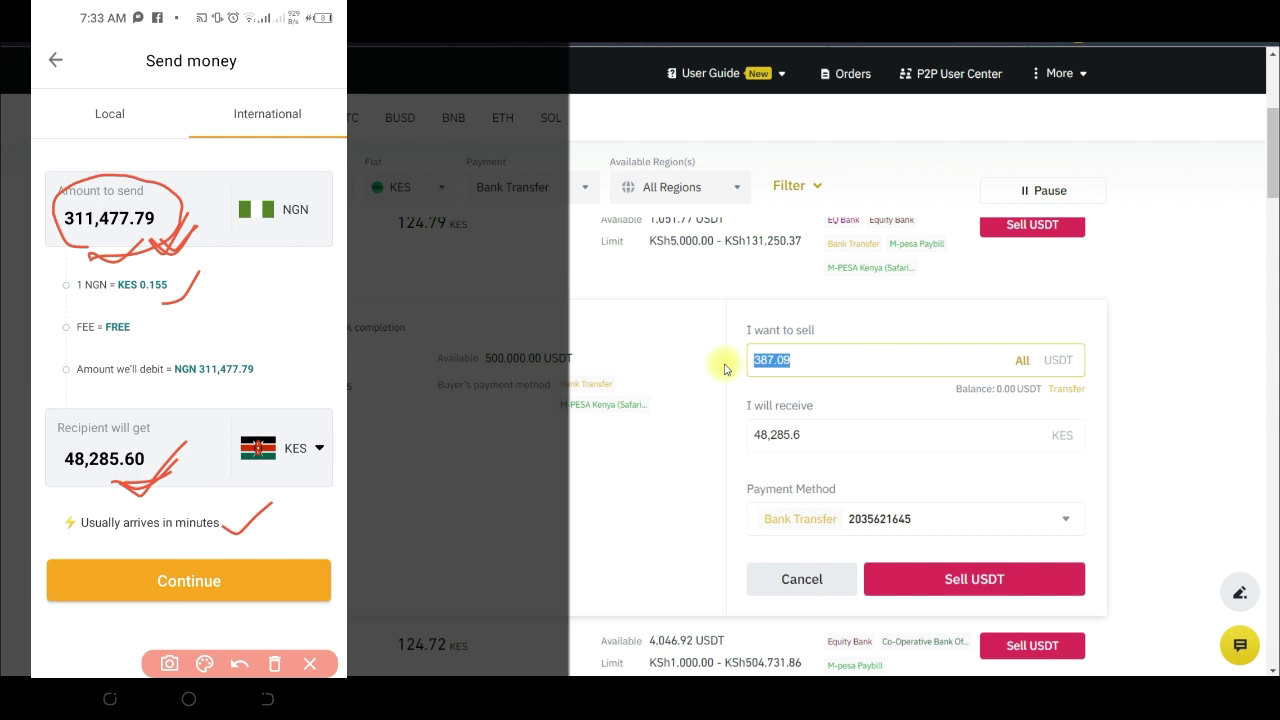
type("500")
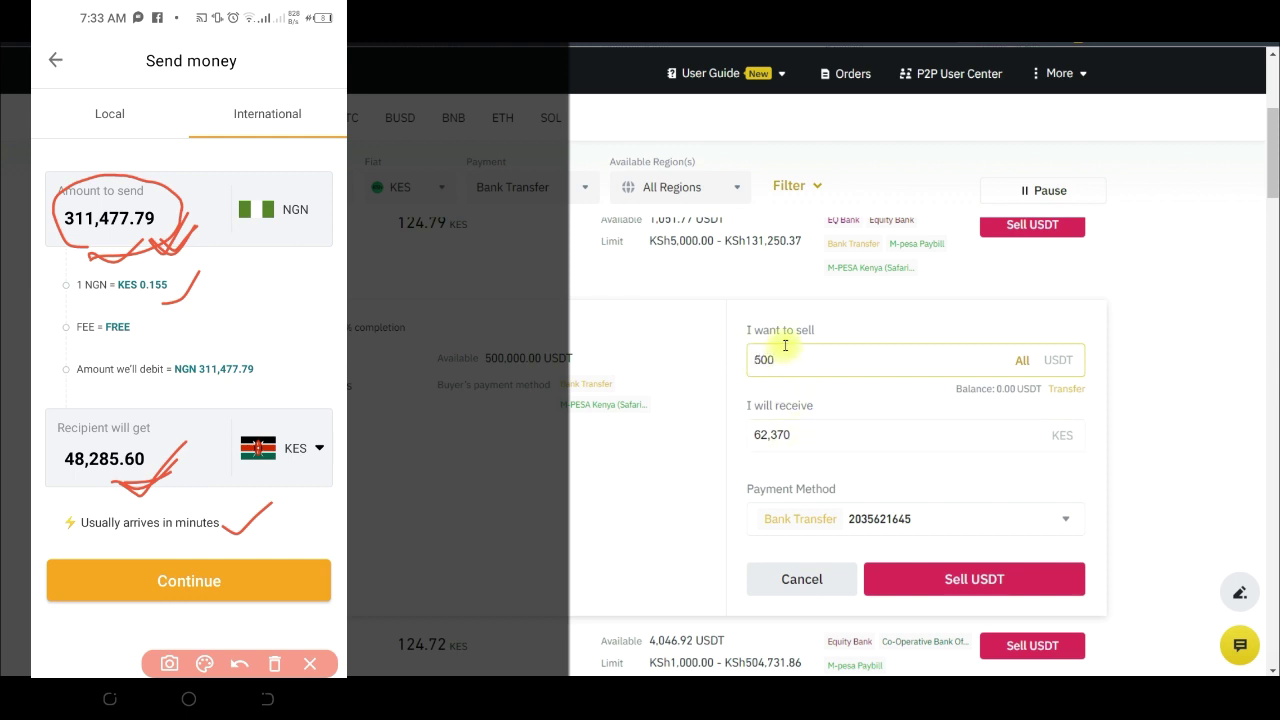
left_click(801, 436)
double_click(801, 436)
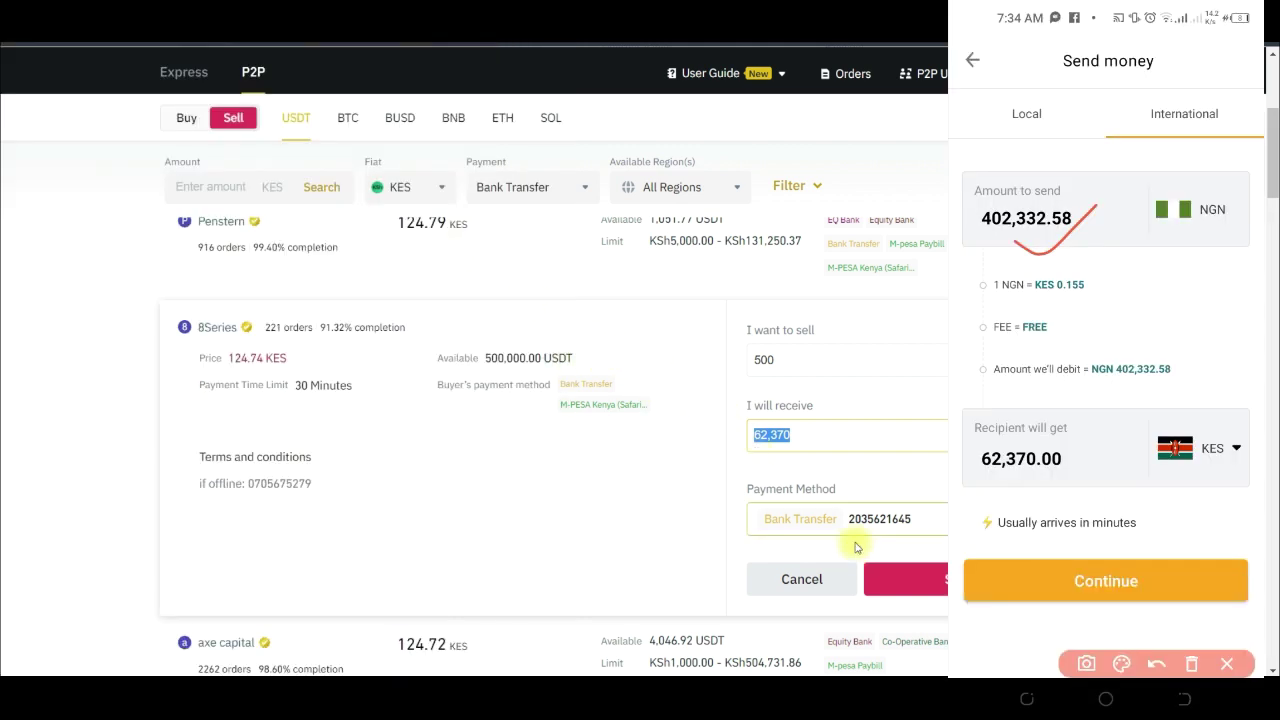
Step: Switch the fiat currency to NGN and show the Buy USDT offers
left_click(438, 186)
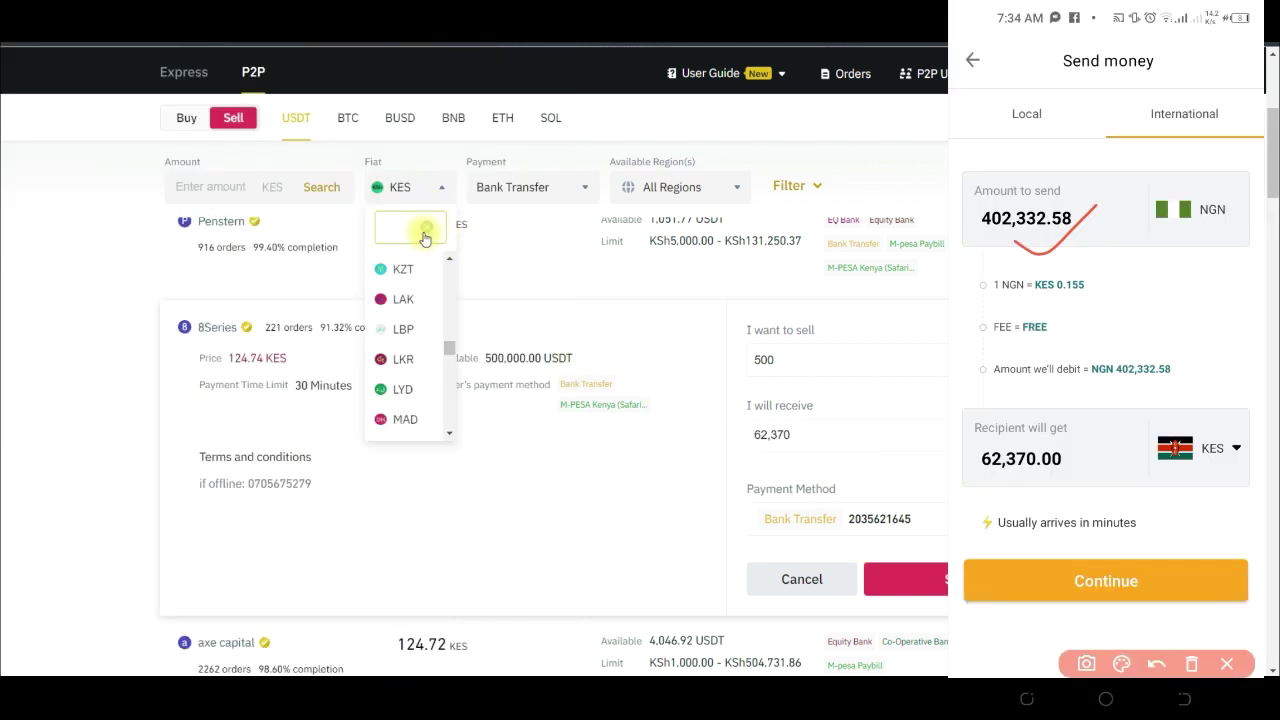
type("ngn")
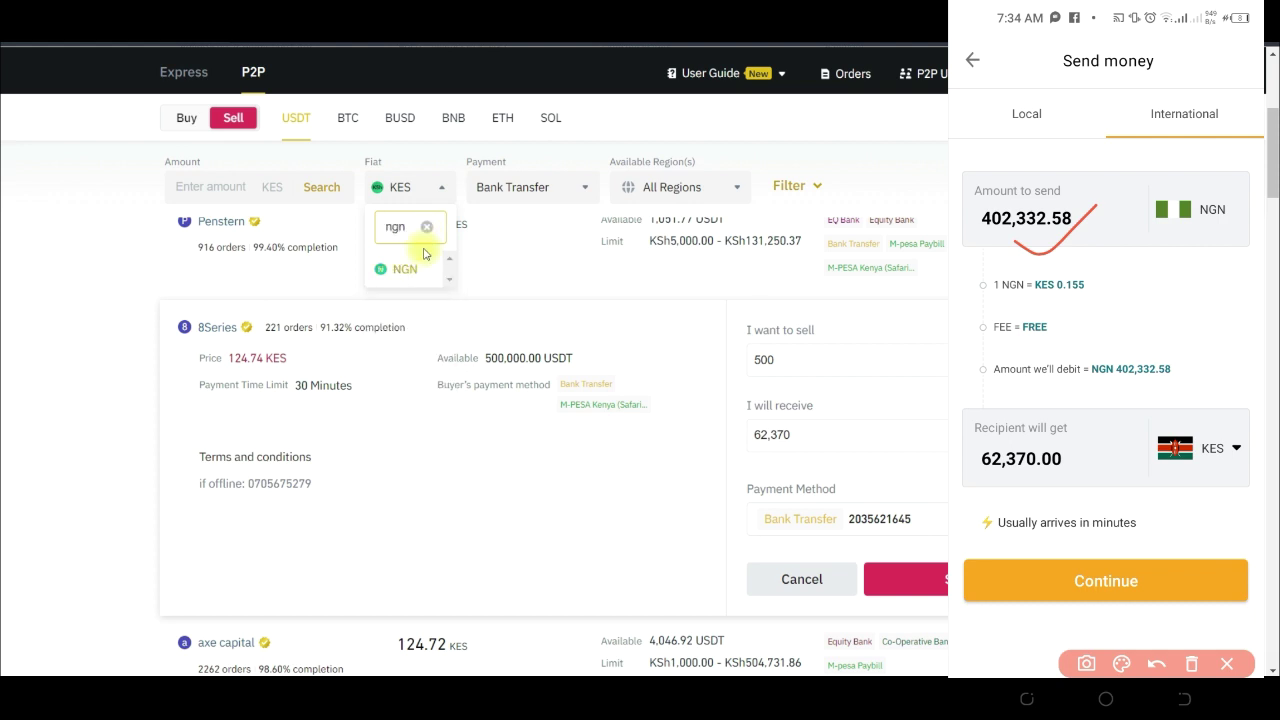
left_click(406, 268)
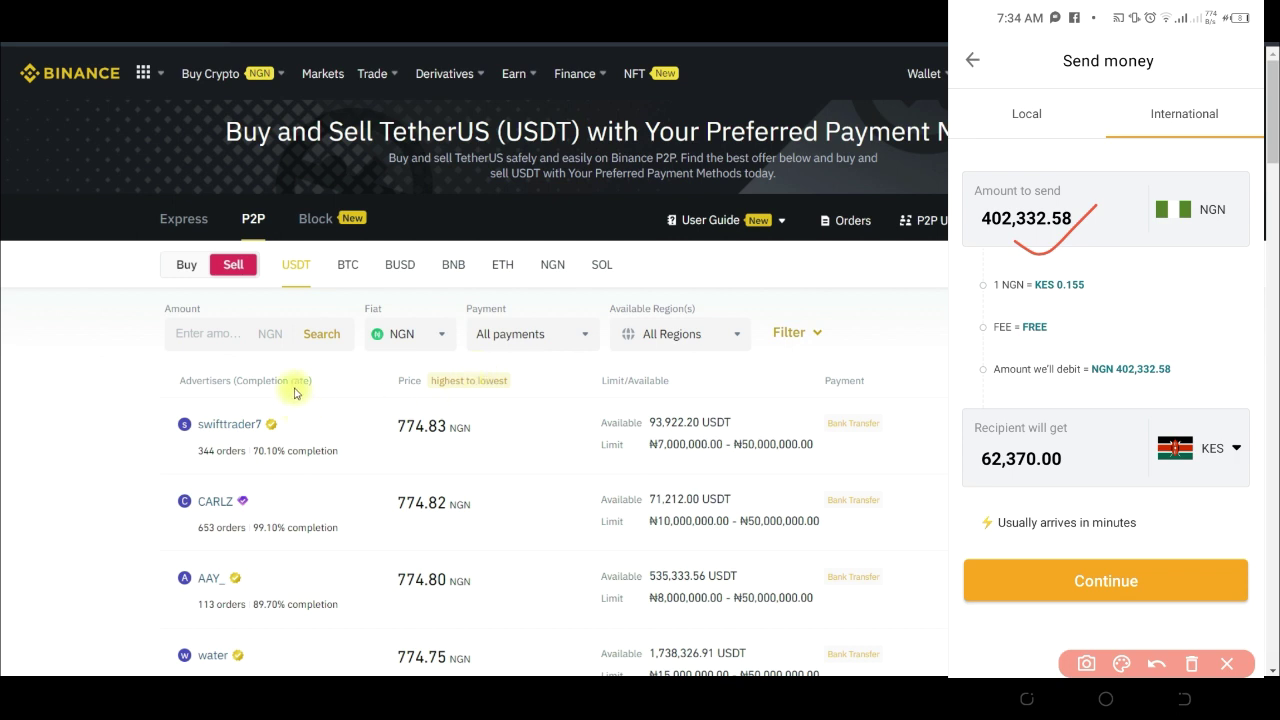
left_click(184, 264)
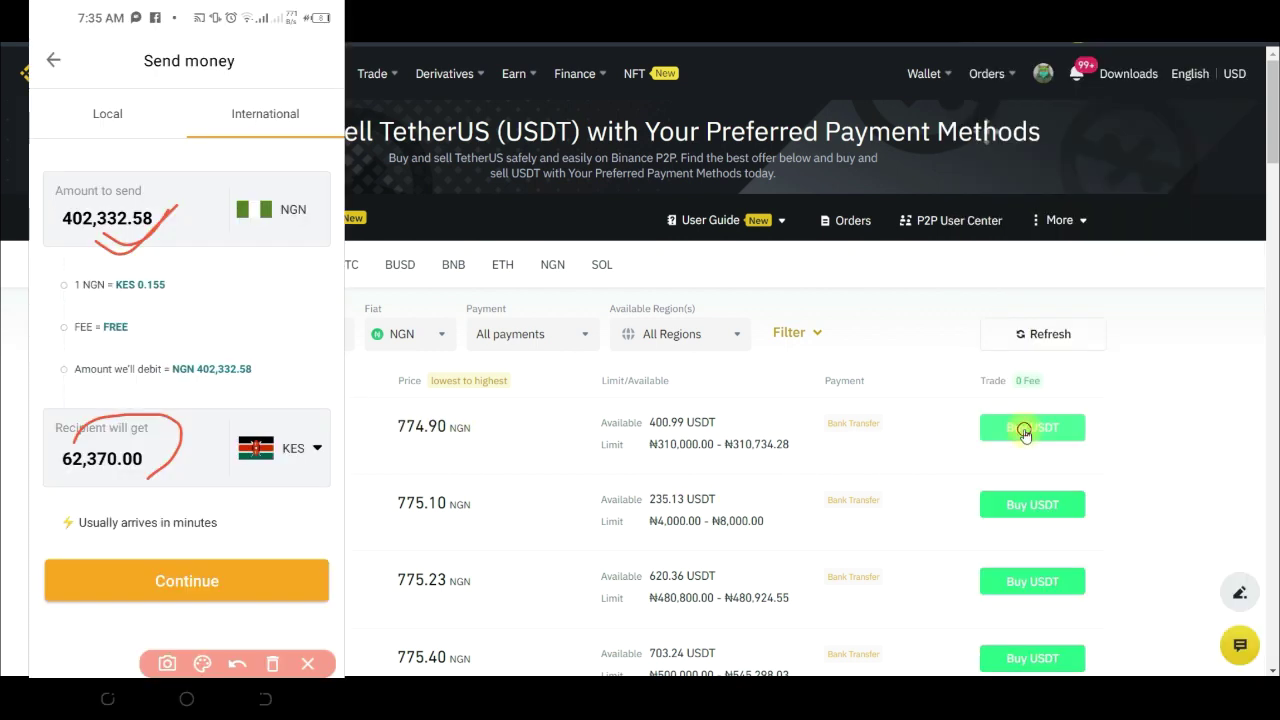
Step: Open a buy order on the cheapest NGN ad for 500 USDT, costing 387,850 NGN
left_click(1025, 432)
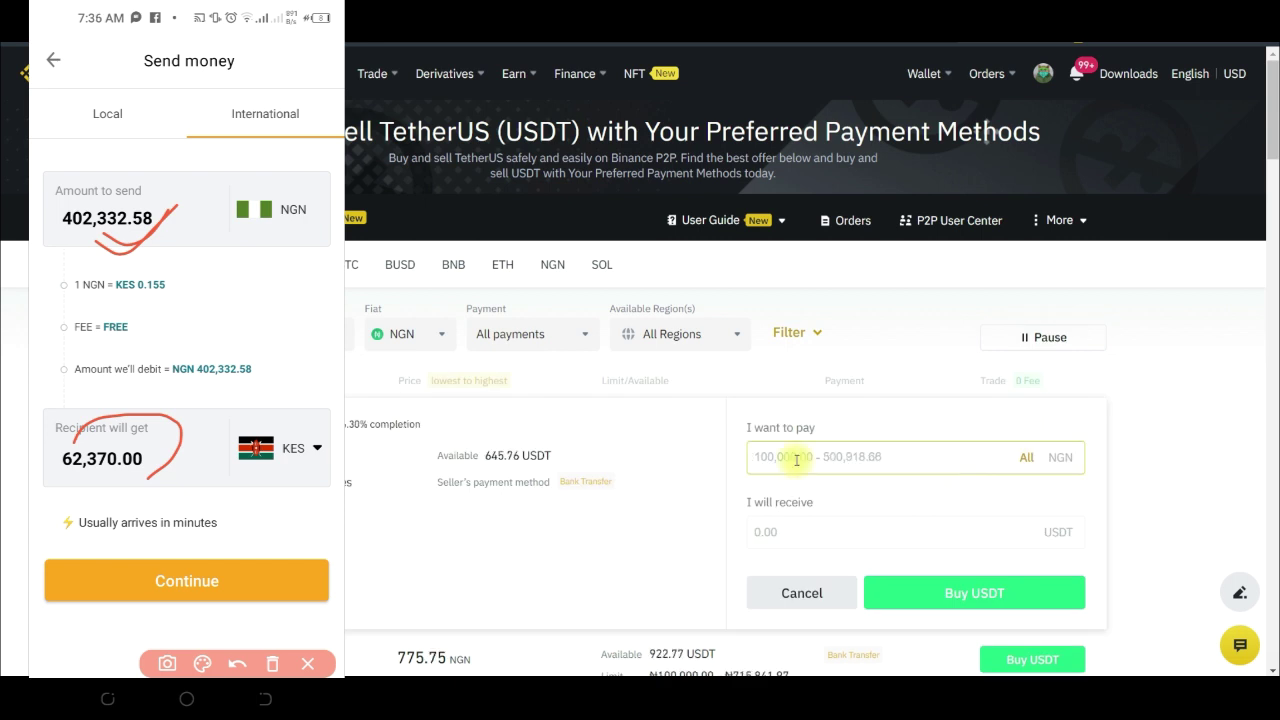
scroll(900, 440, "down", 1)
left_click(790, 450)
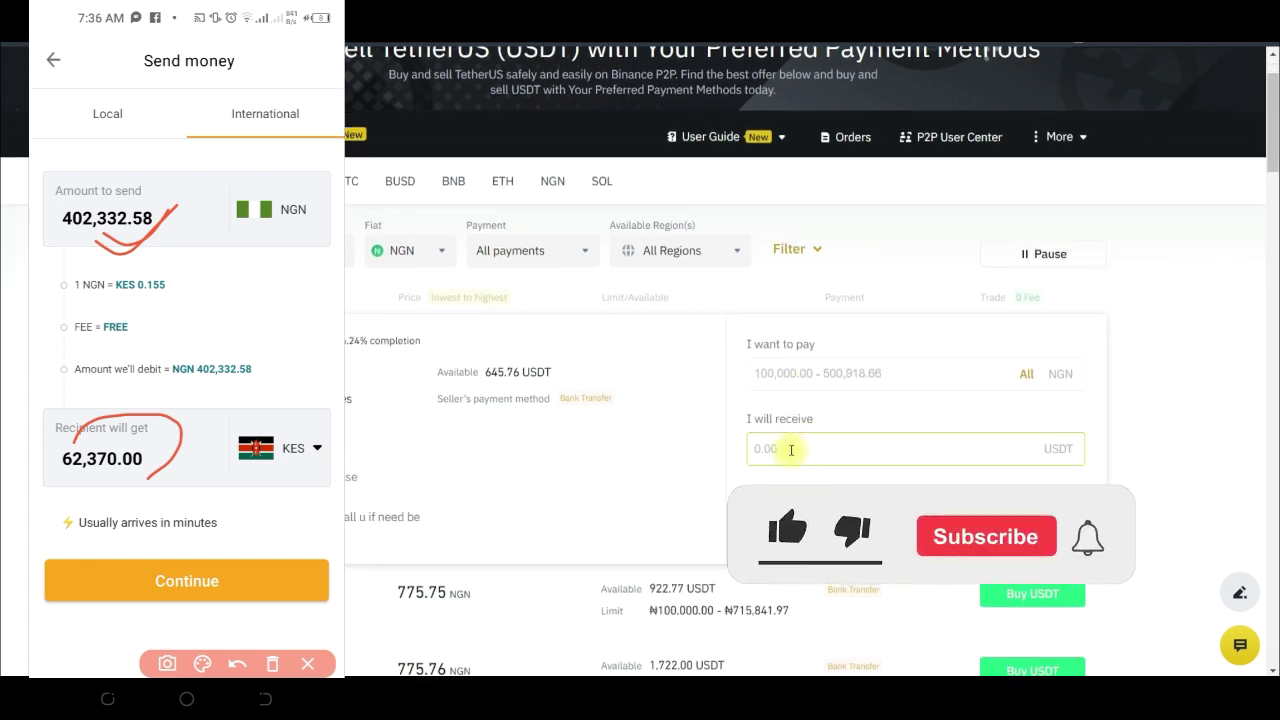
type("5")
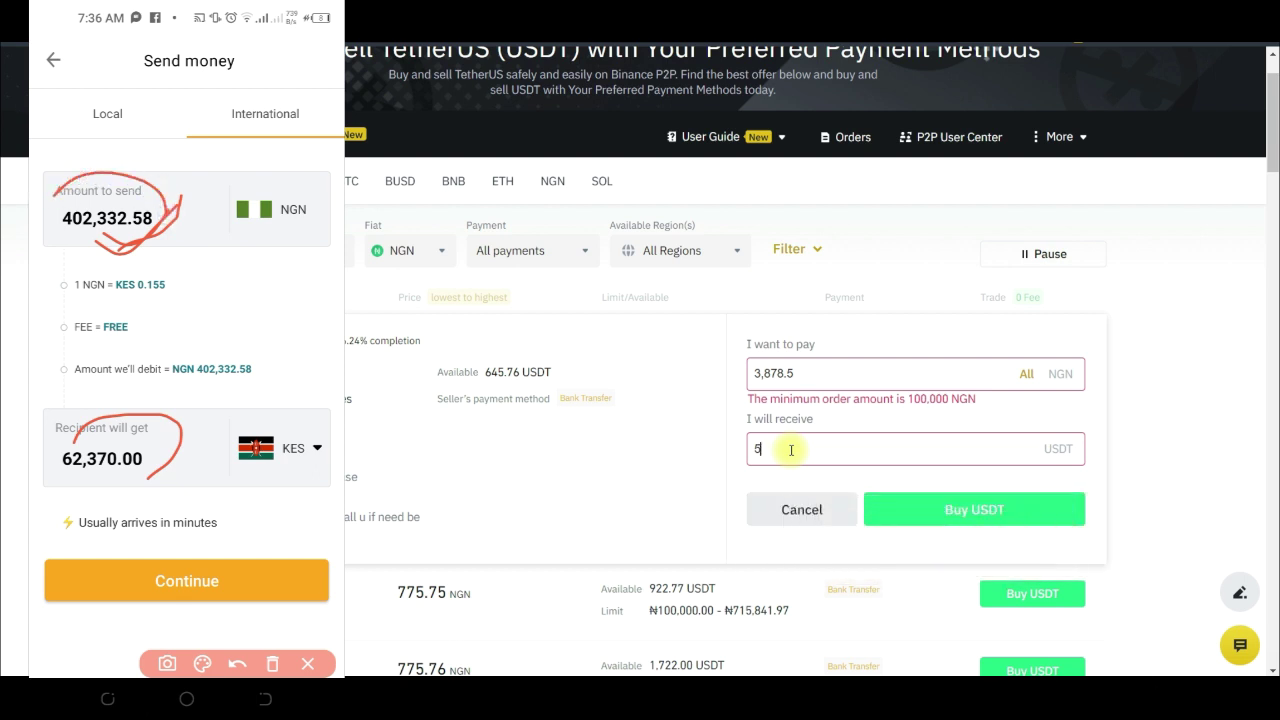
type("00")
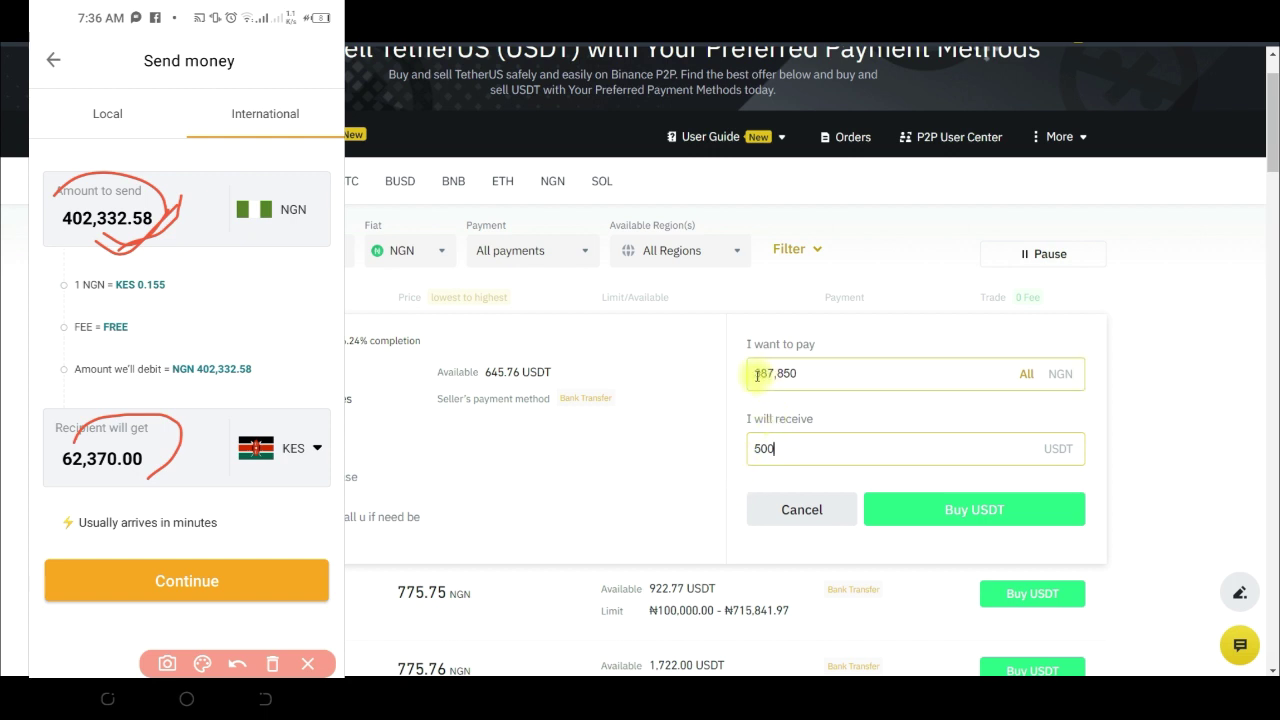
double_click(765, 449)
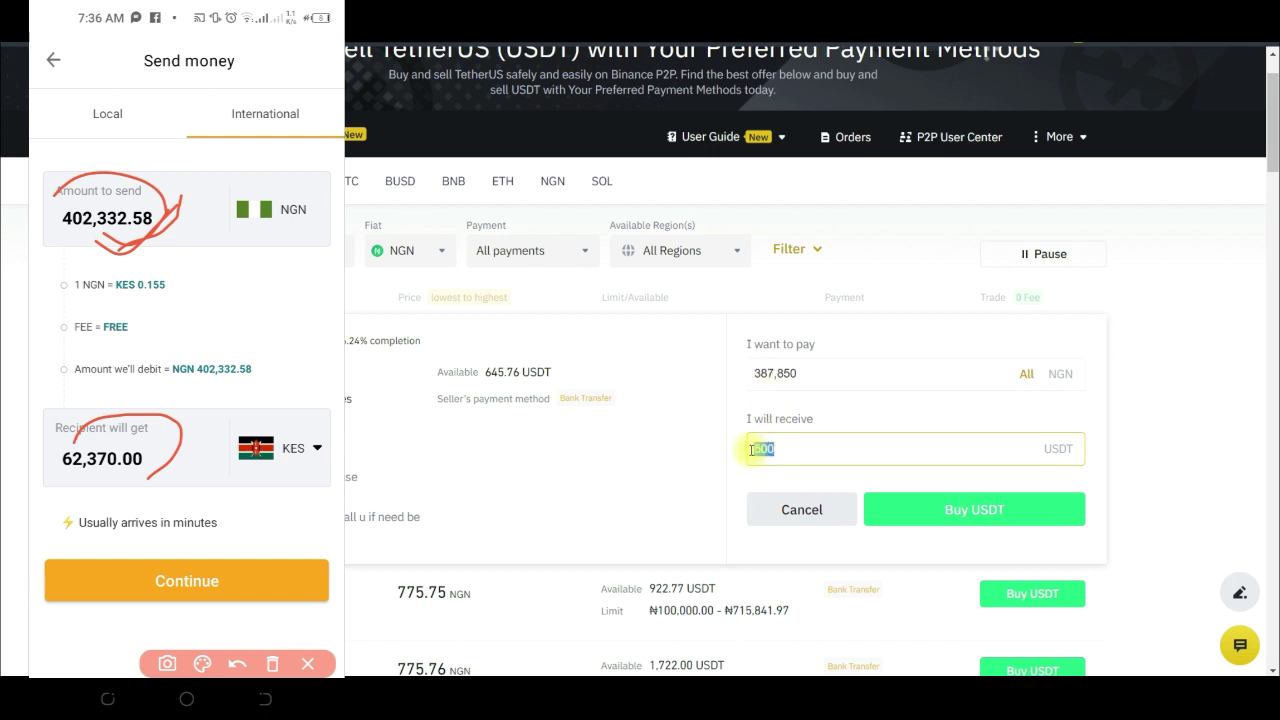
left_click_drag(758, 372, 801, 372)
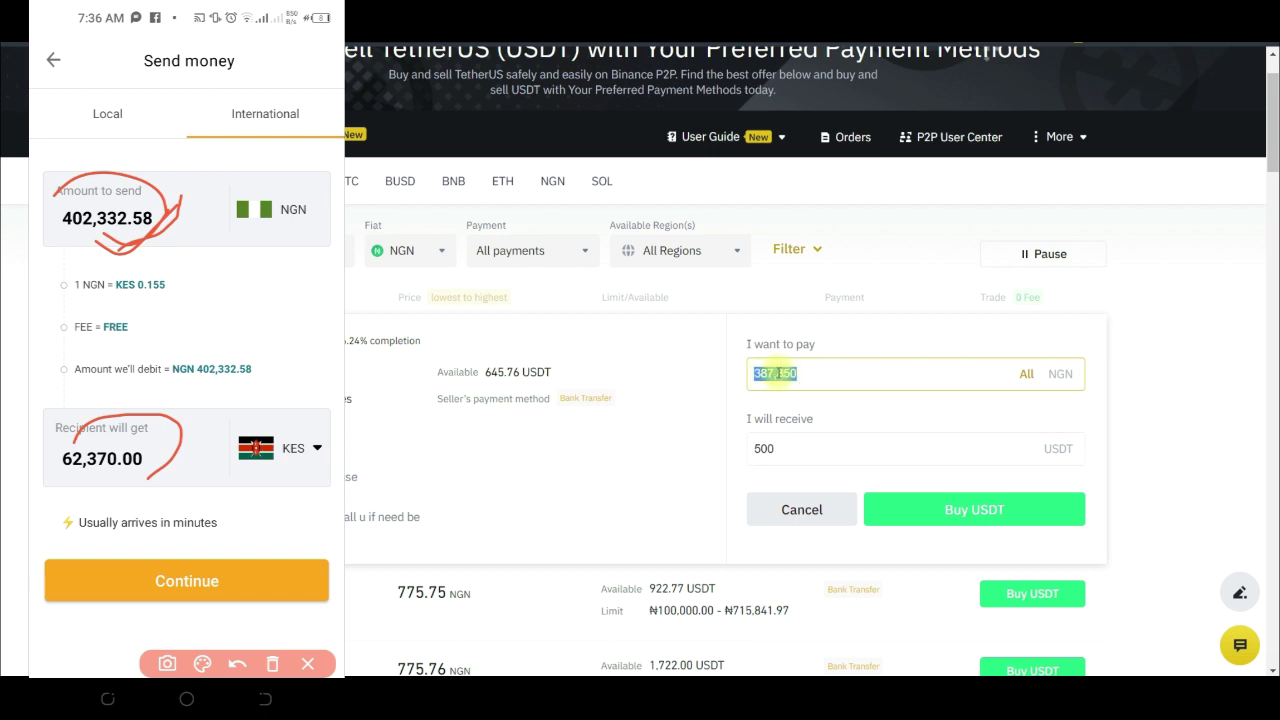
left_click(757, 373)
left_click_drag(762, 373, 805, 369)
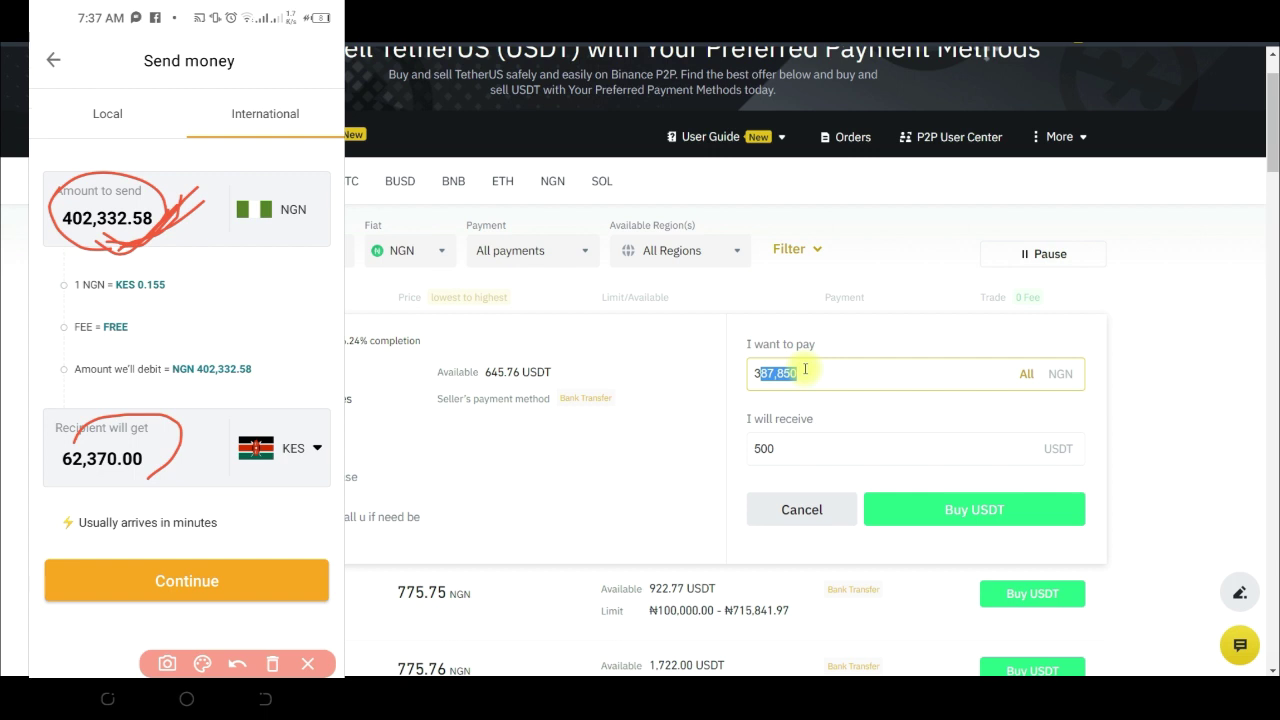
Step: Show the payment methods list and circle Chipper Cash among them
left_click(585, 258)
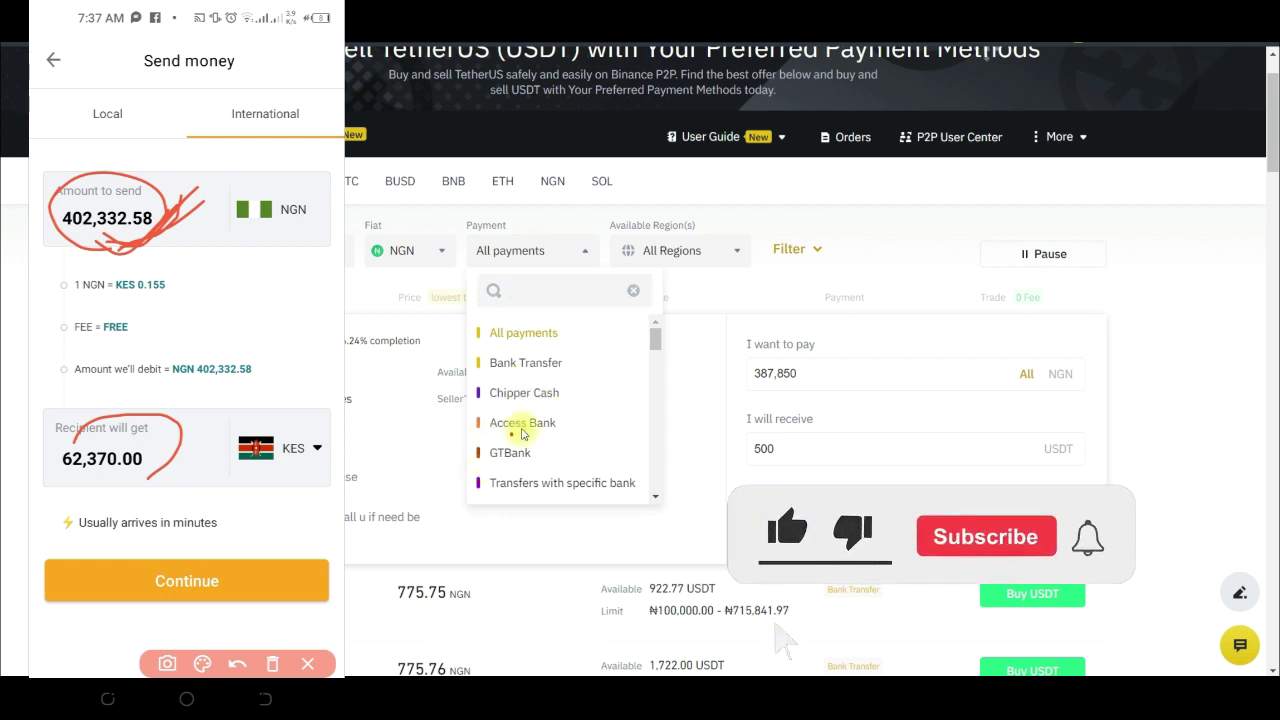
mouse_move(500, 412)
left_mouse_down()
mouse_move(595, 386)
mouse_move(518, 410)
left_mouse_up()
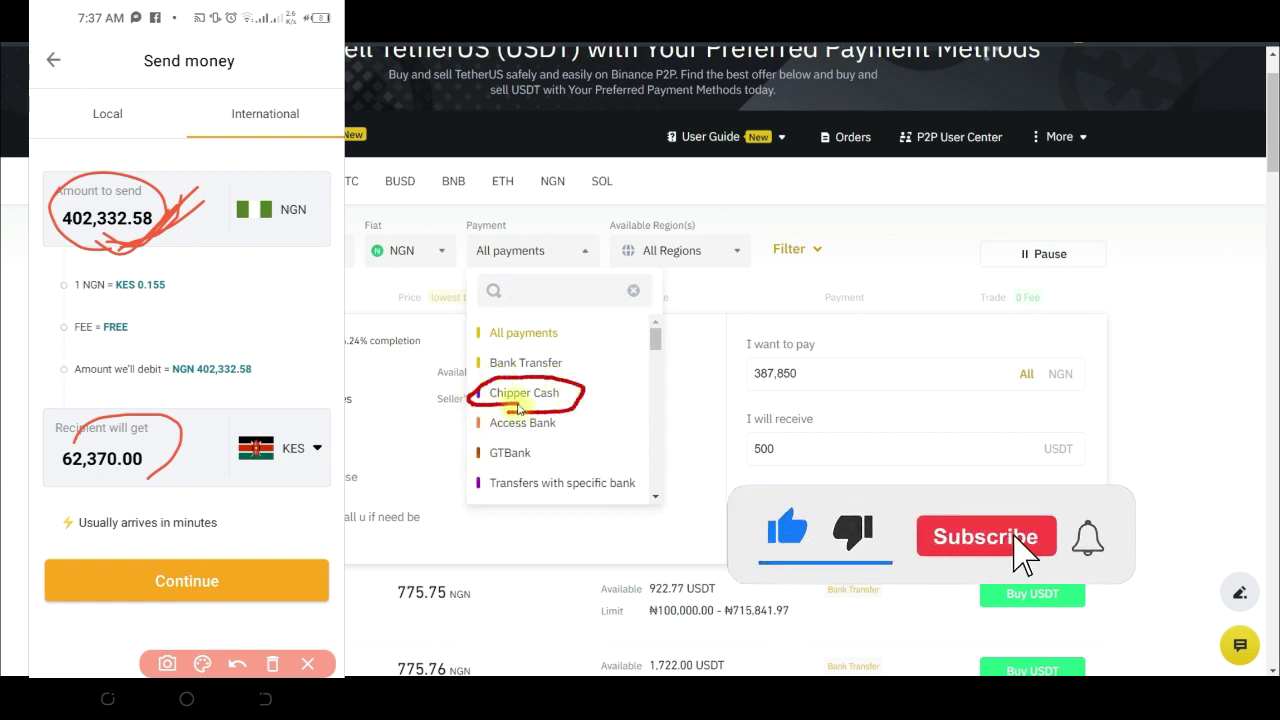